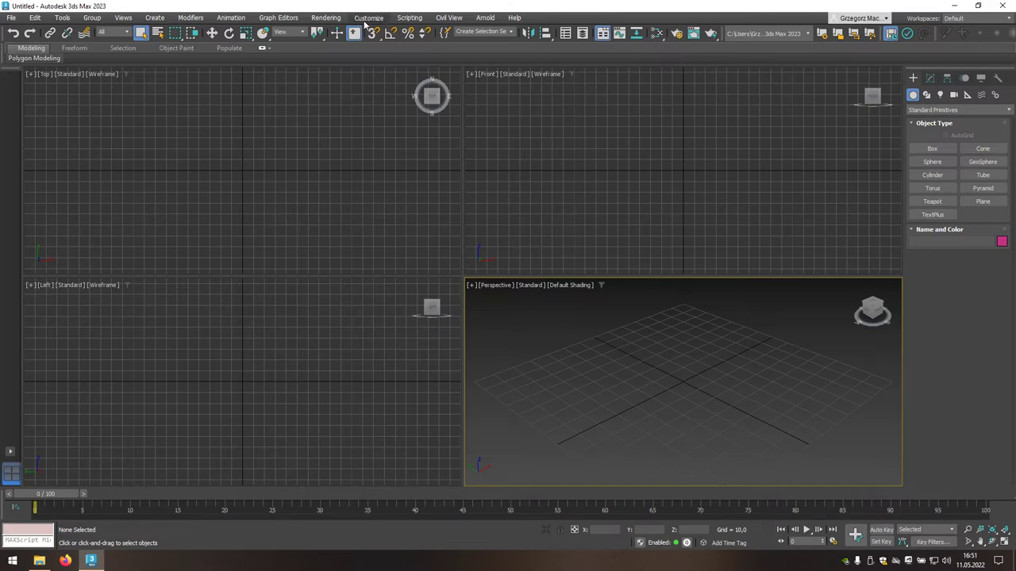
Step: Set the scene display units to Metric Centimeters in Units Setup
left_click(365, 19)
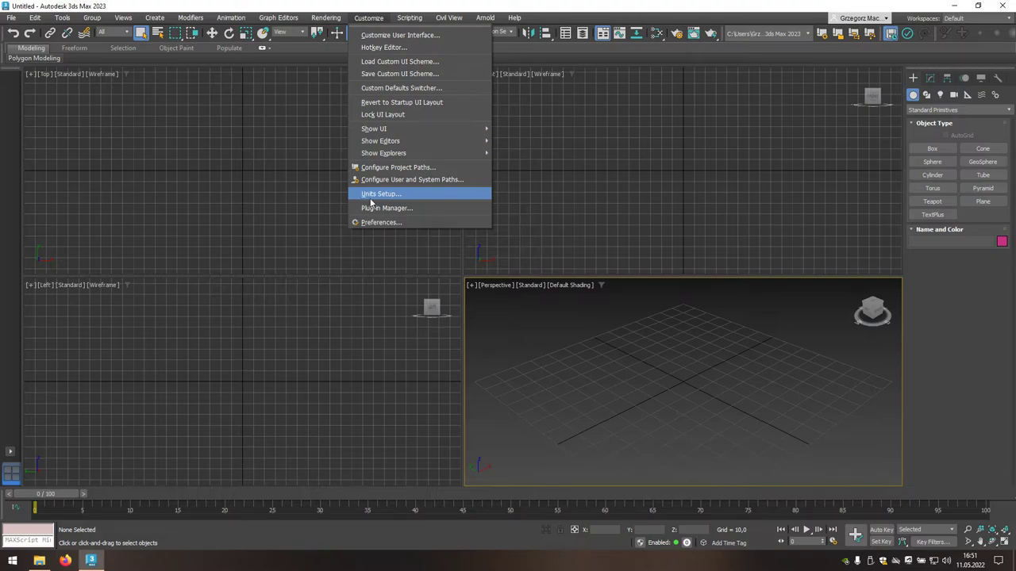
left_click(407, 197)
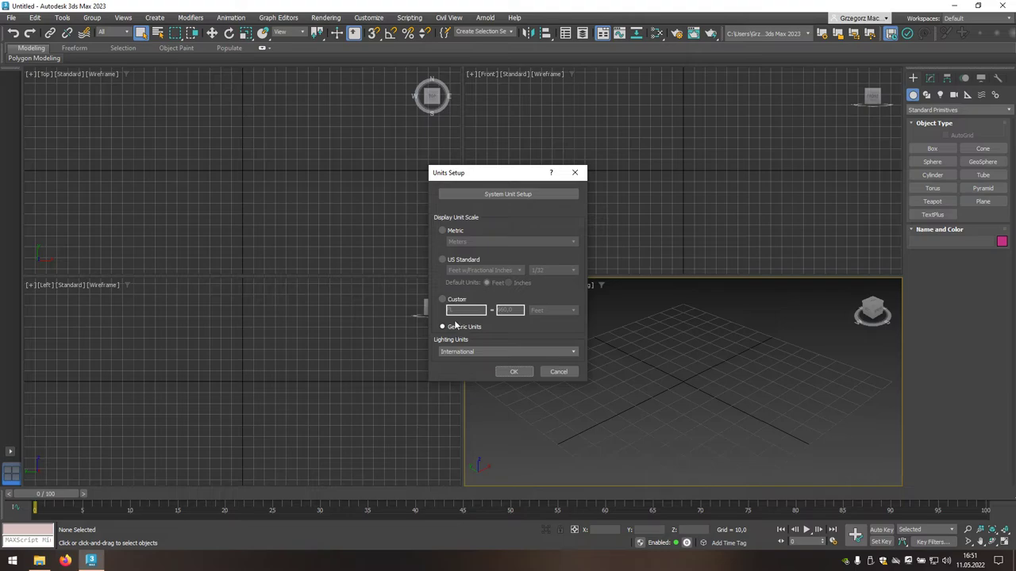
left_click(443, 231)
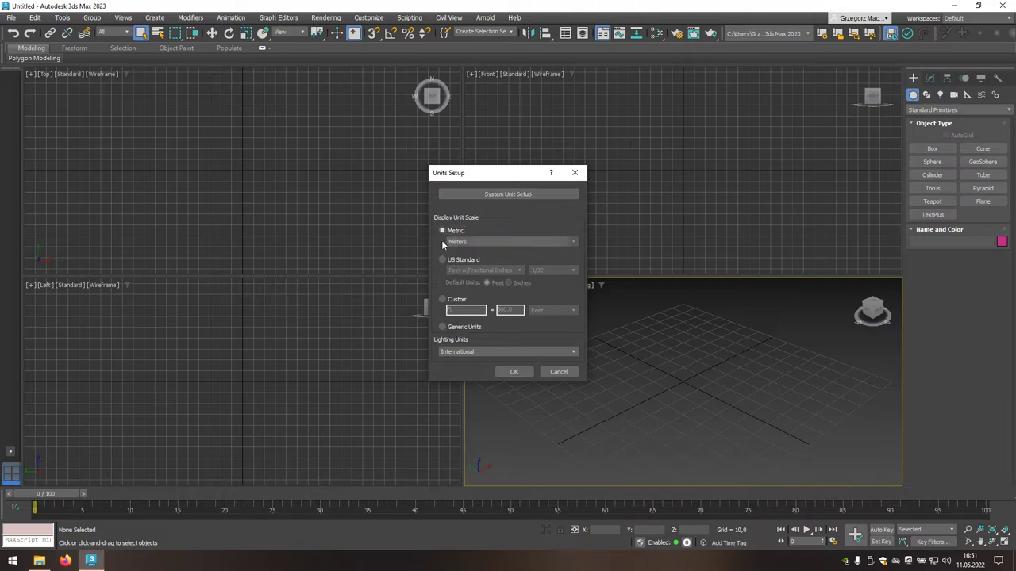
left_click(479, 243)
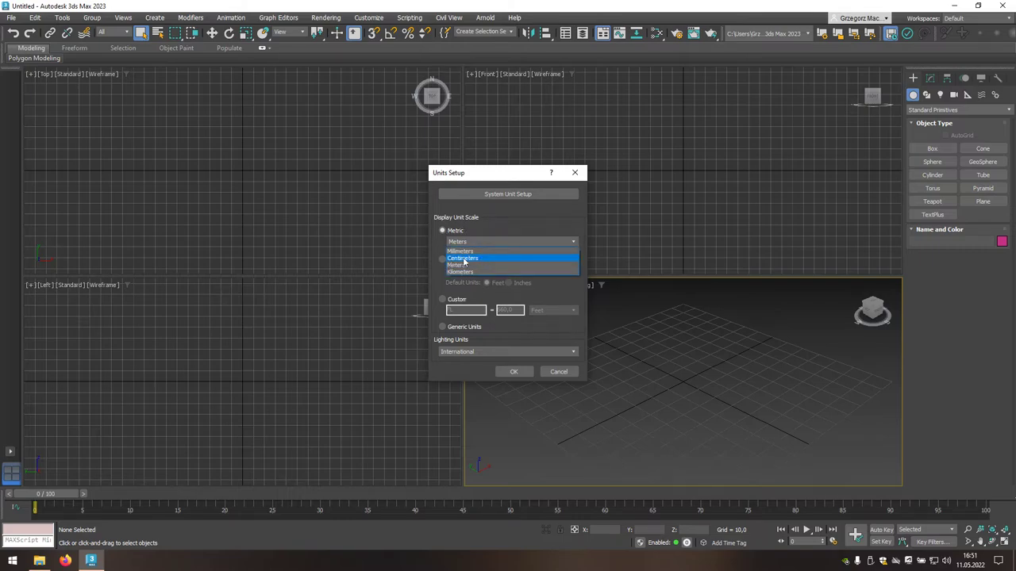
left_click(486, 260)
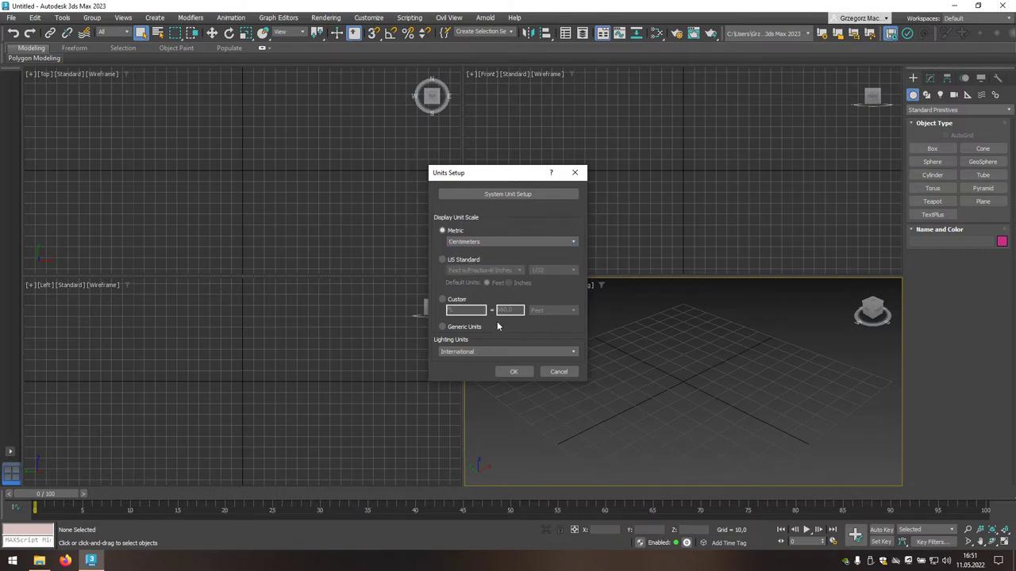
left_click(523, 371)
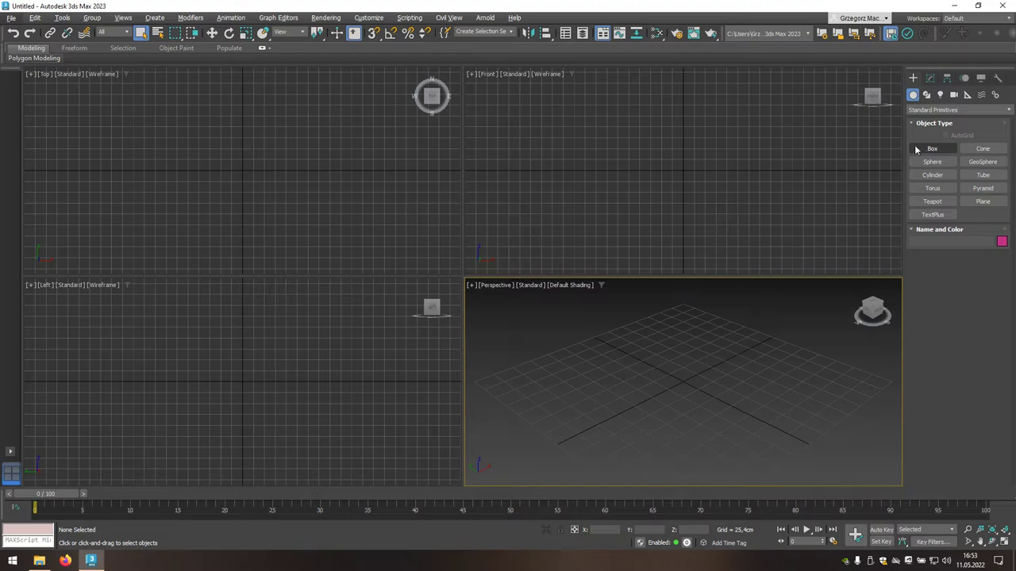
Step: Create a box with Length 660 cm, Width 590 cm and Height 300 cm
left_click(937, 148)
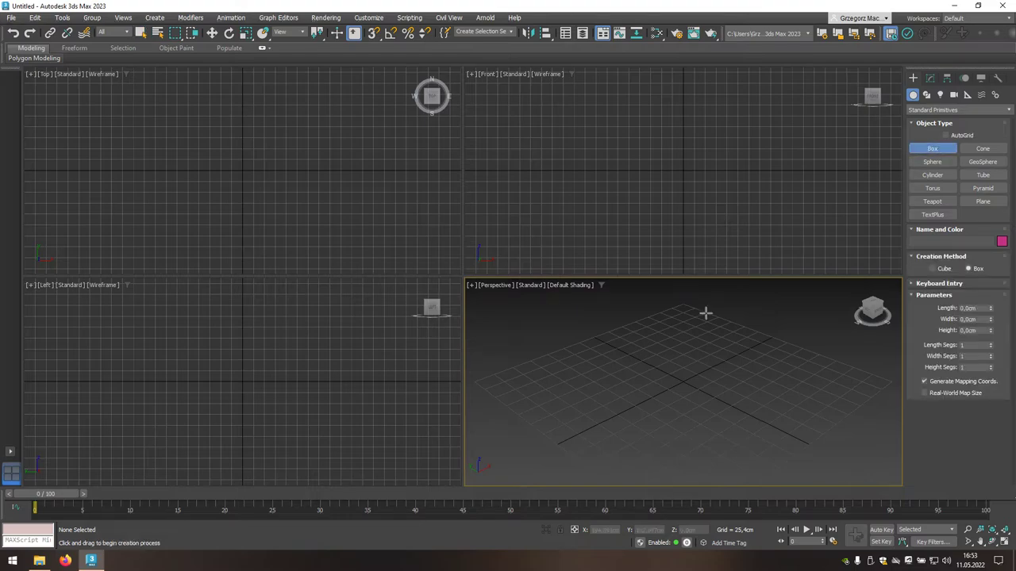
left_click_drag(597, 397, 844, 404)
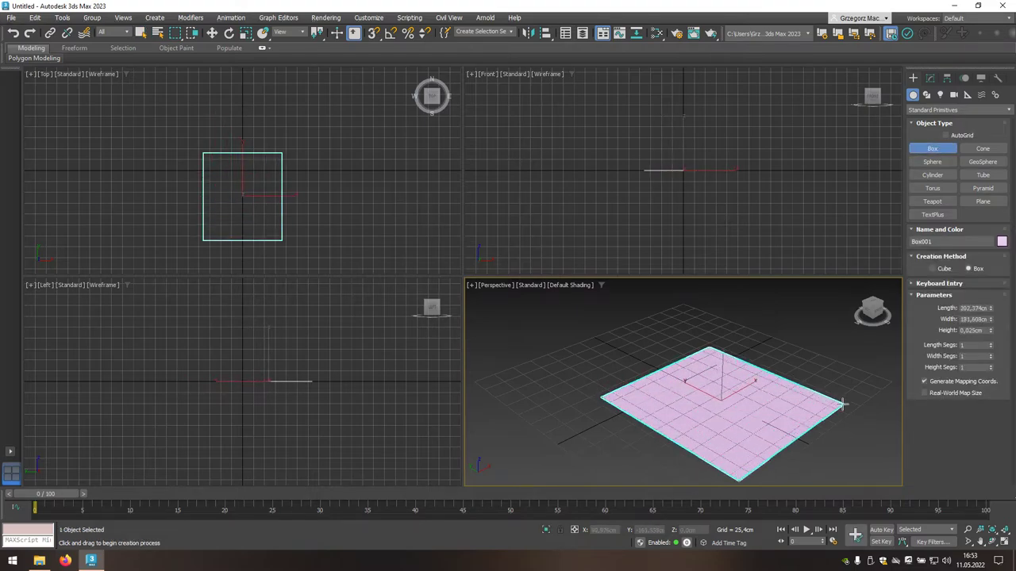
left_click(805, 301)
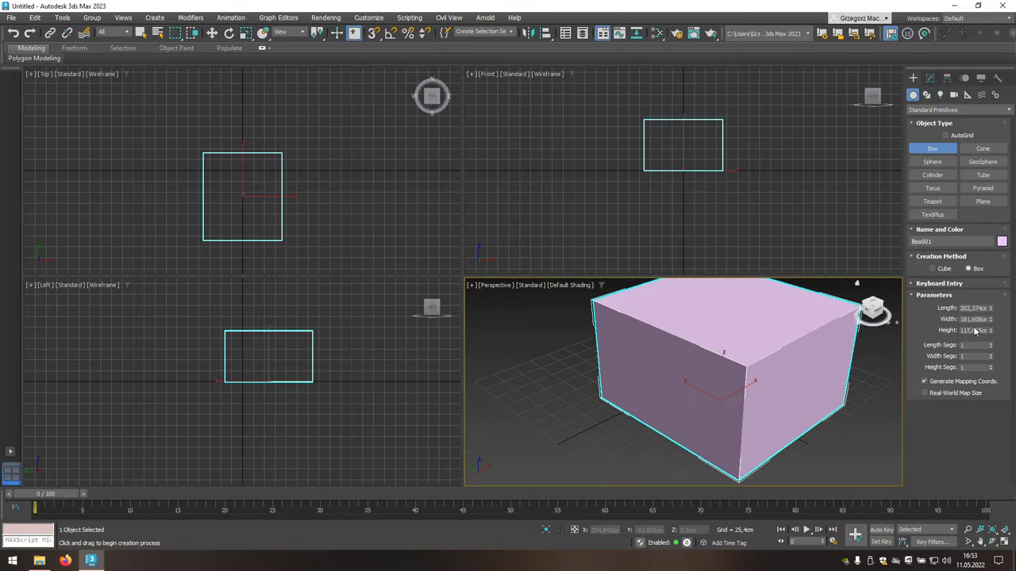
left_click_drag(984, 308, 953, 307)
type("60")
key("Tab")
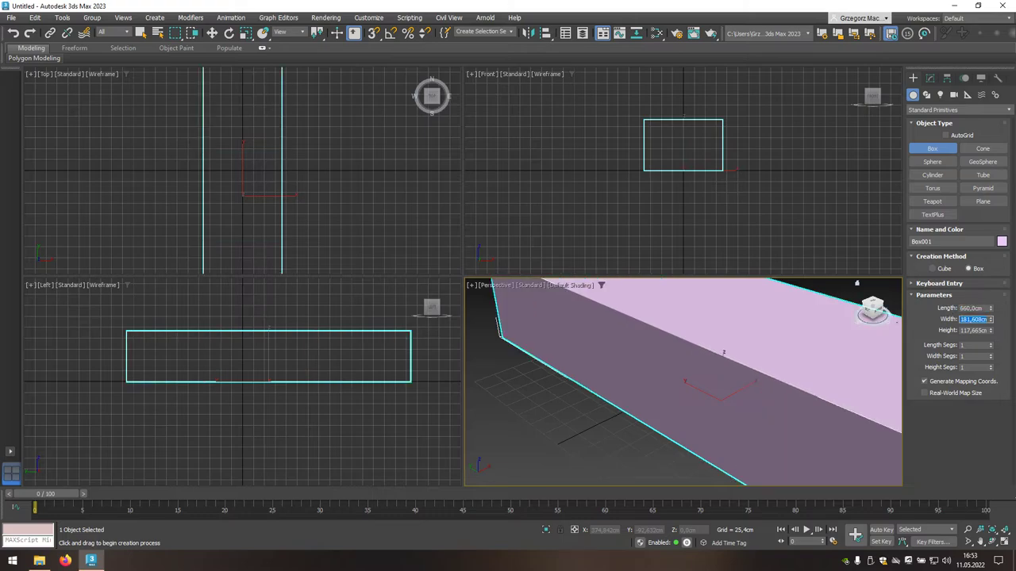
type("590")
key("Tab")
type("30")
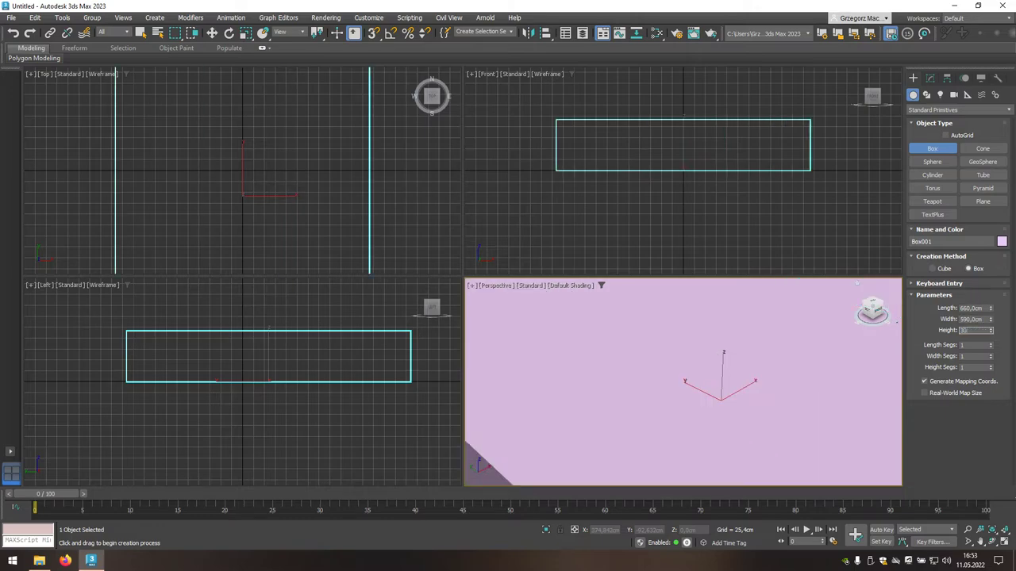
key("Return")
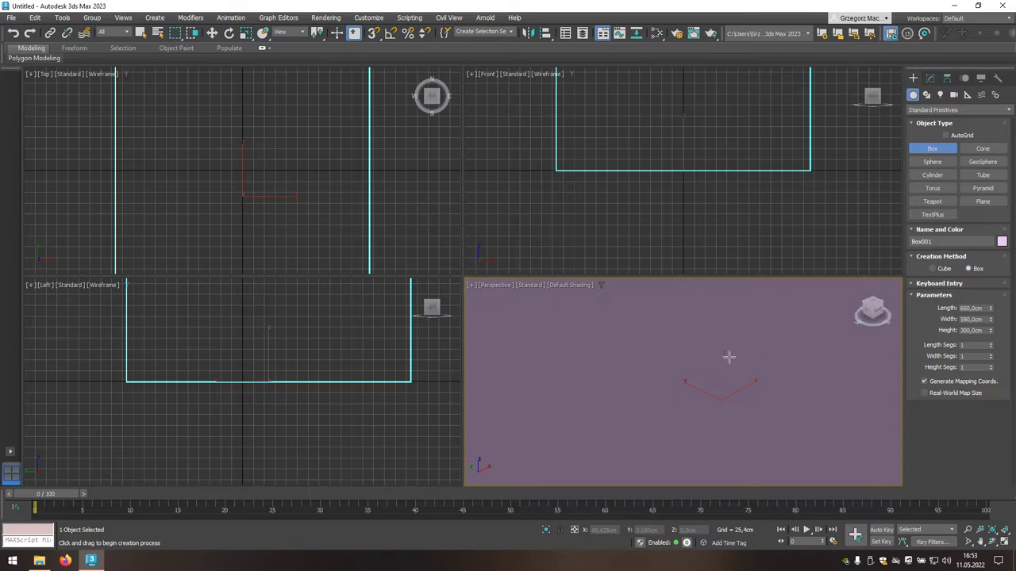
Step: Maximize the Perspective view and move the box to X 0, Y 0, Z 0
key("z")
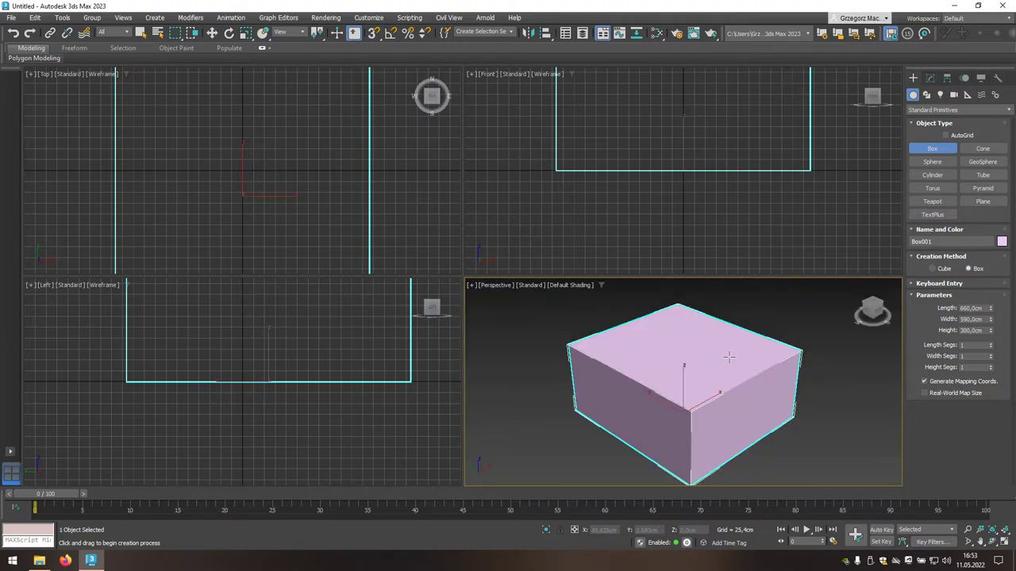
key("alt+w")
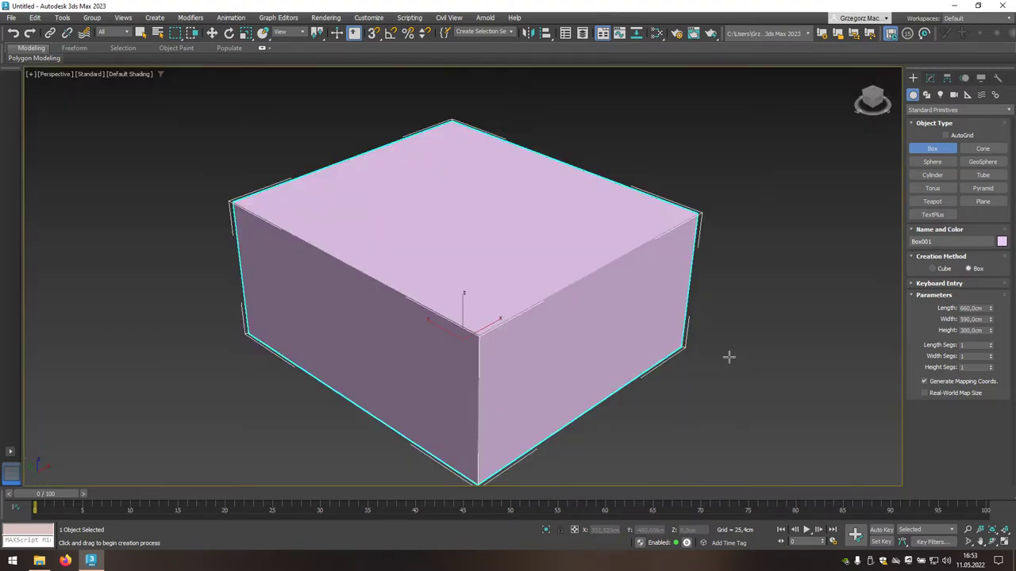
right_click(213, 38)
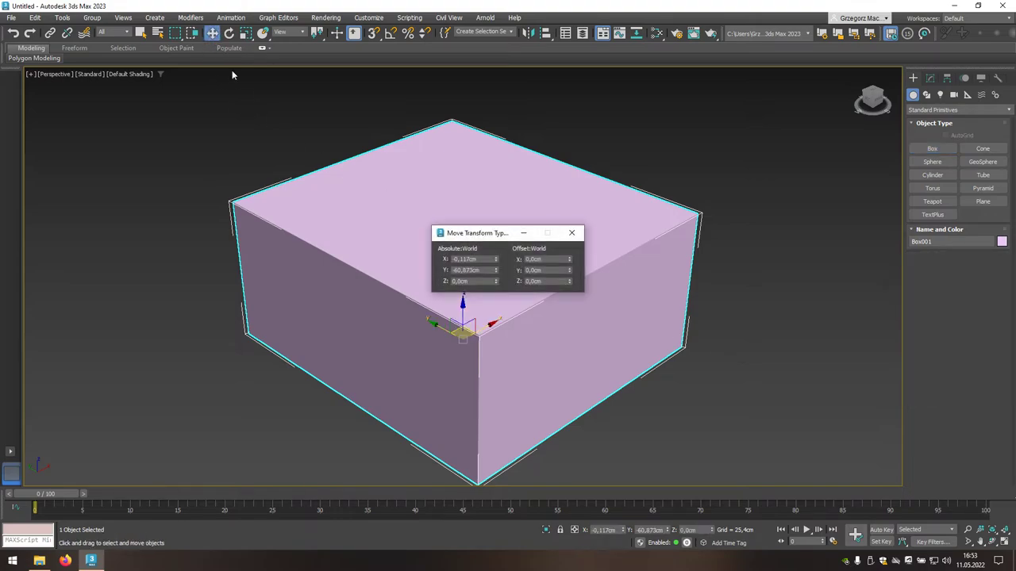
left_click_drag(479, 259, 452, 259)
type("0")
key("Tab")
type("0")
key("Tab")
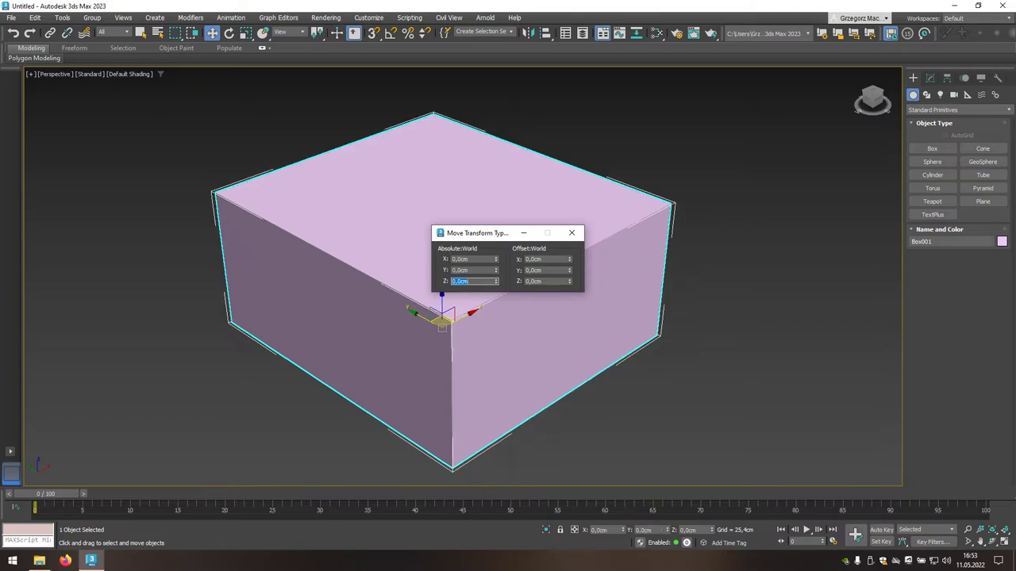
left_click(571, 232)
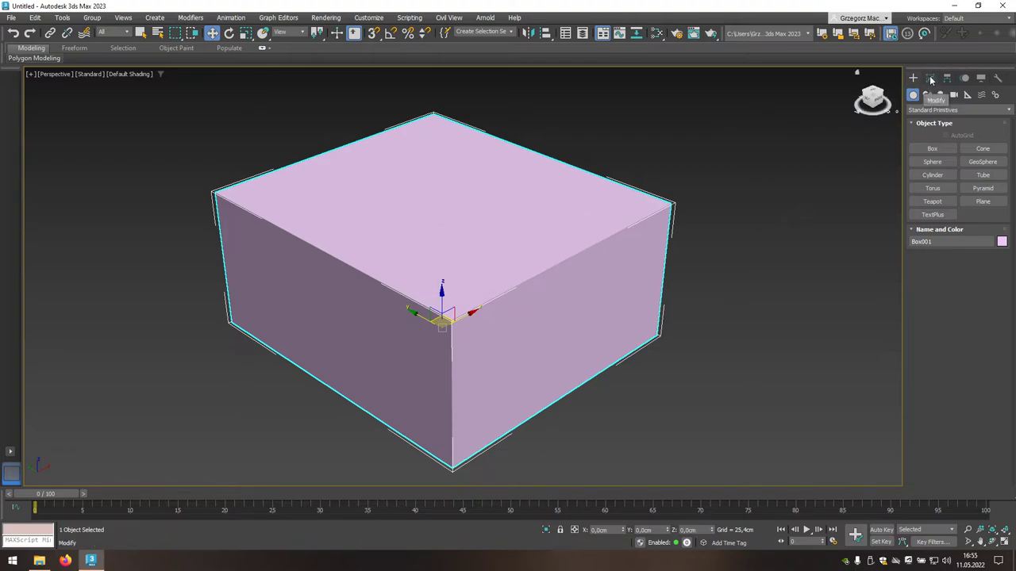
Step: Add a Normal modifier to the box to flip its normals
left_click(930, 80)
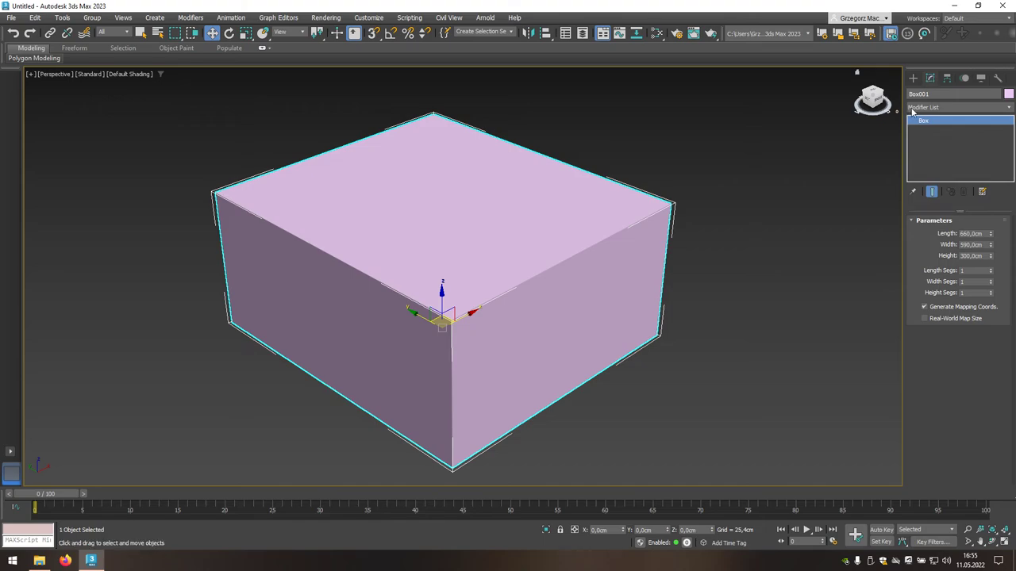
left_click(1010, 109)
left_click_drag(1010, 134, 1011, 214)
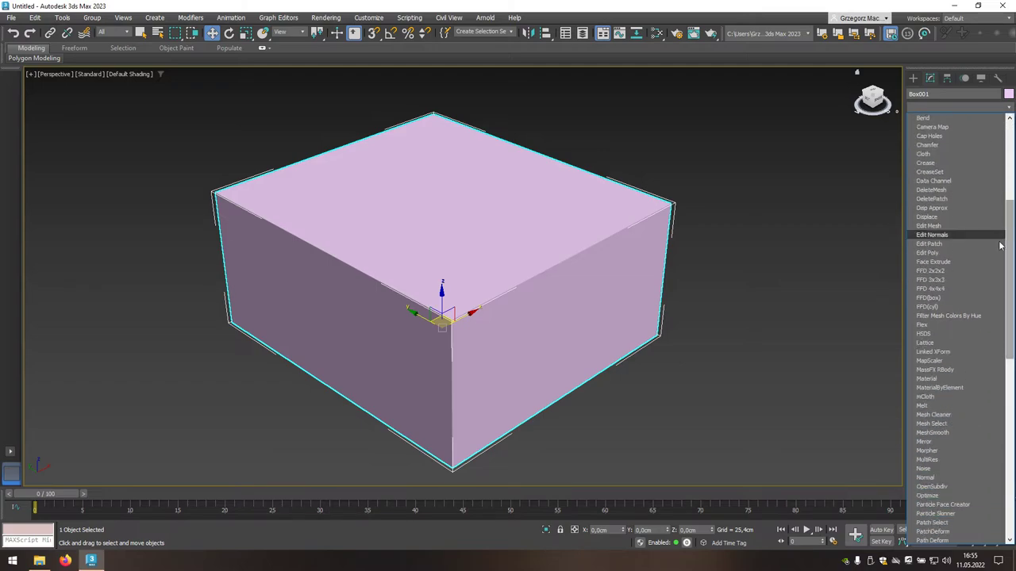
left_click(913, 480)
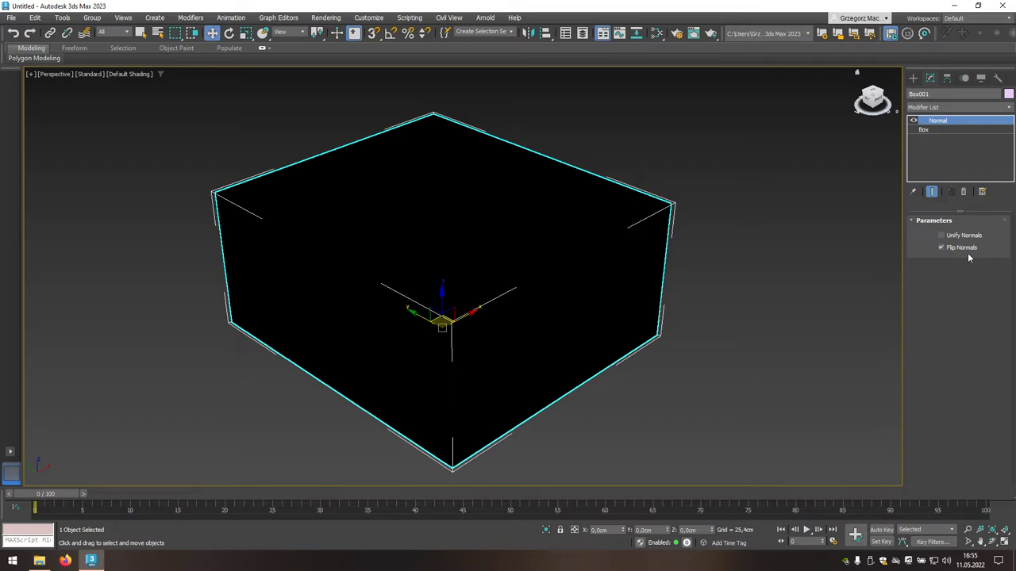
Step: Turn on Backface Cull and Edges Only in the box's Object Properties
right_click(594, 277)
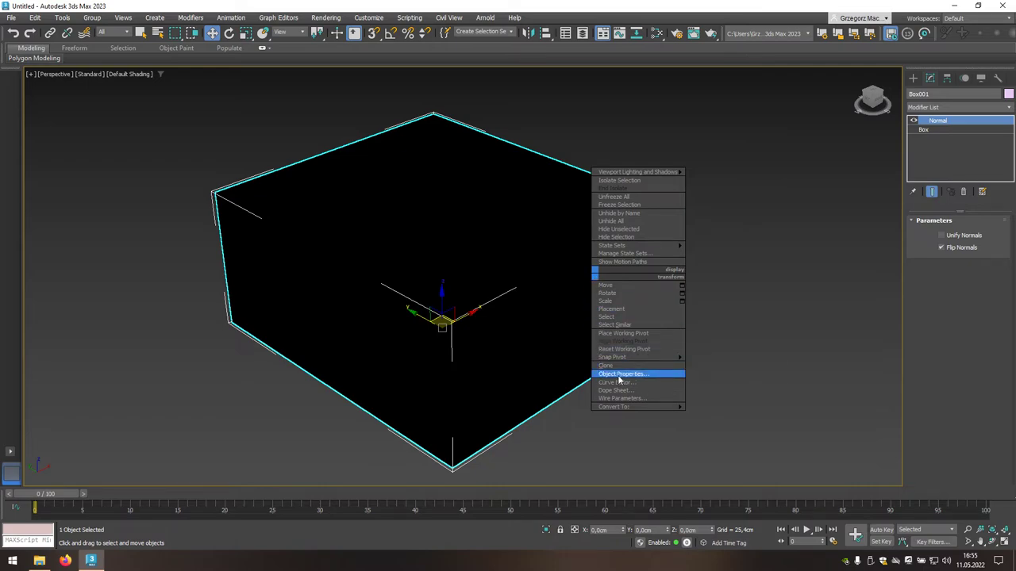
left_click(651, 380)
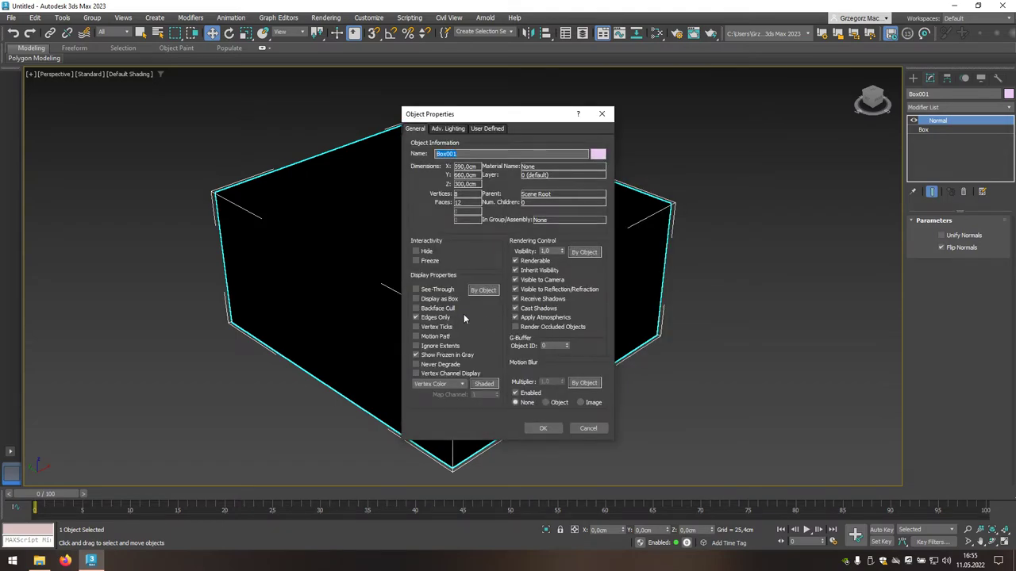
left_click(416, 309)
left_click(415, 316)
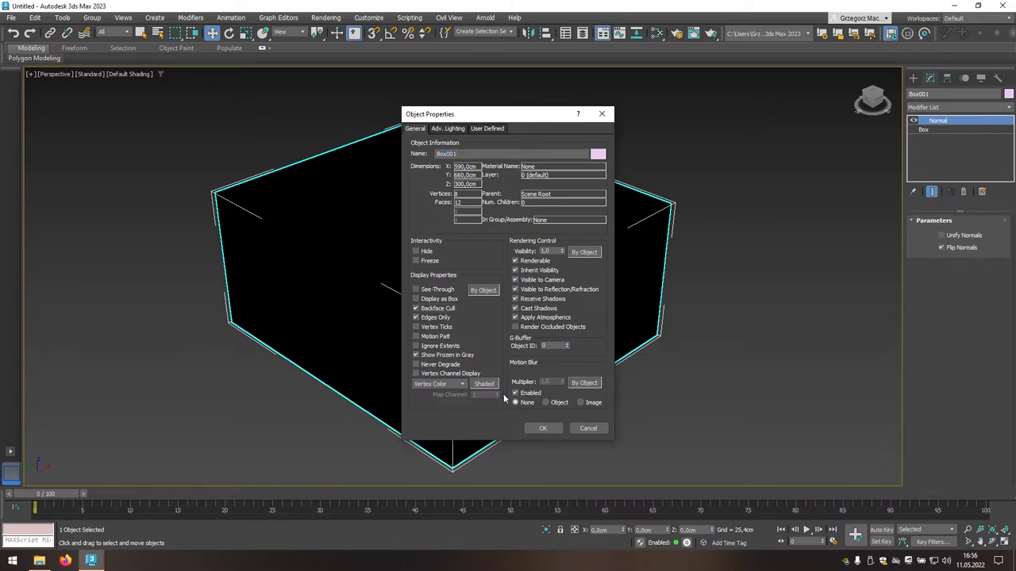
left_click(549, 429)
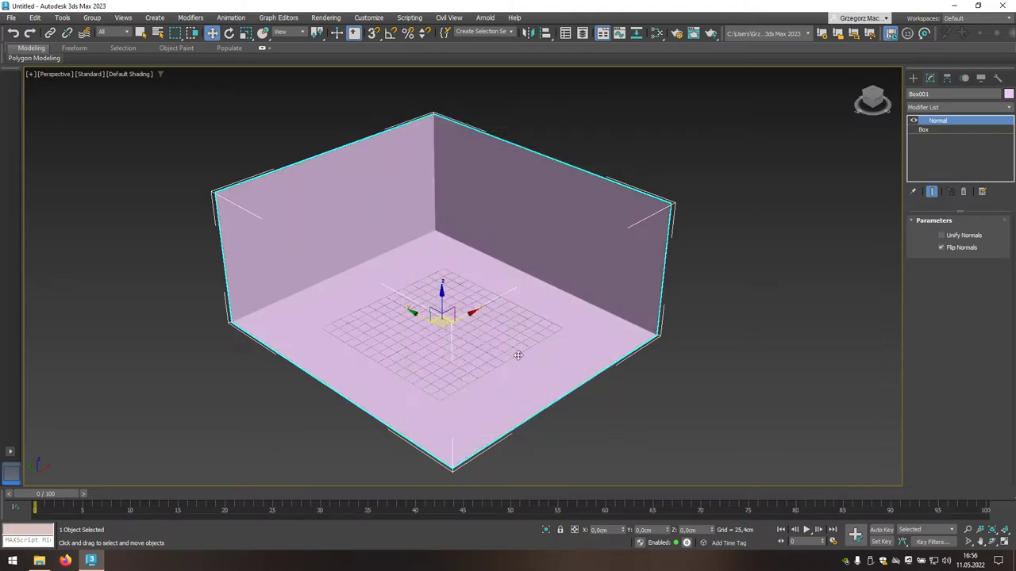
Step: Convert the room box to an Editable Poly
mouse_move(517, 355)
middle_mouse_down("alt")
mouse_move(703, 340)
mouse_move(593, 353)
middle_mouse_up("alt")
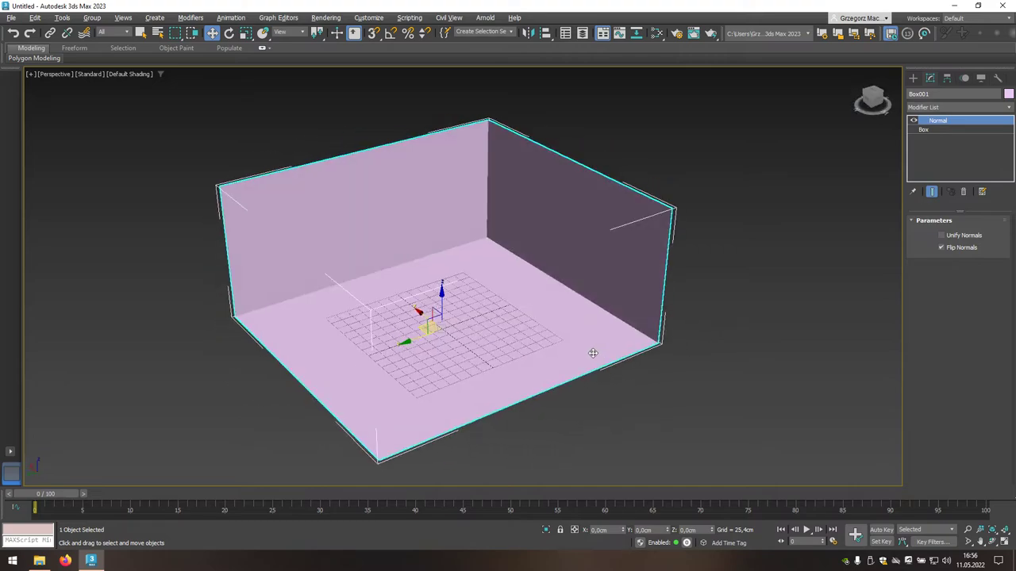
right_click(517, 291)
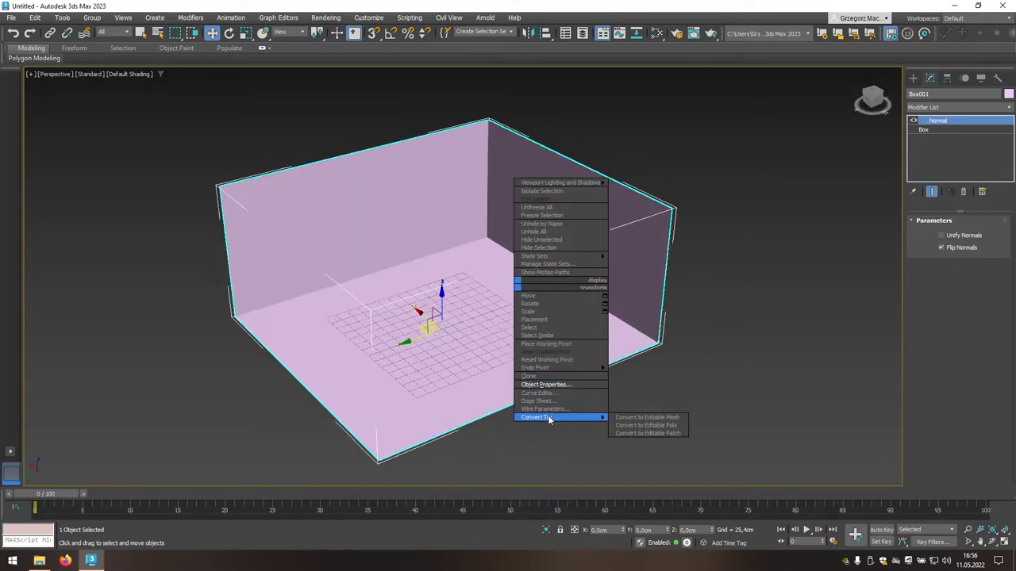
mouse_move(536, 418)
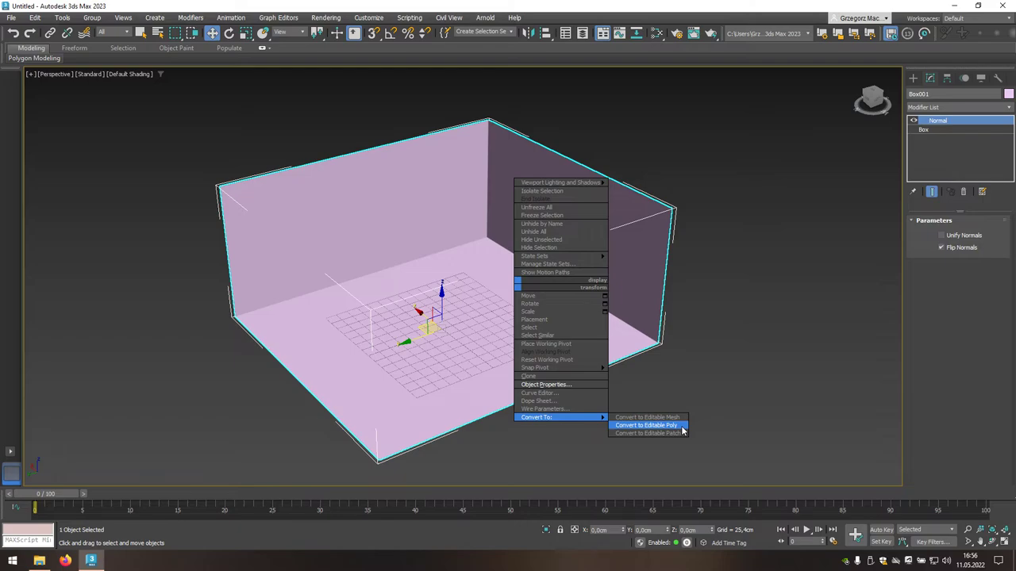
left_click(681, 427)
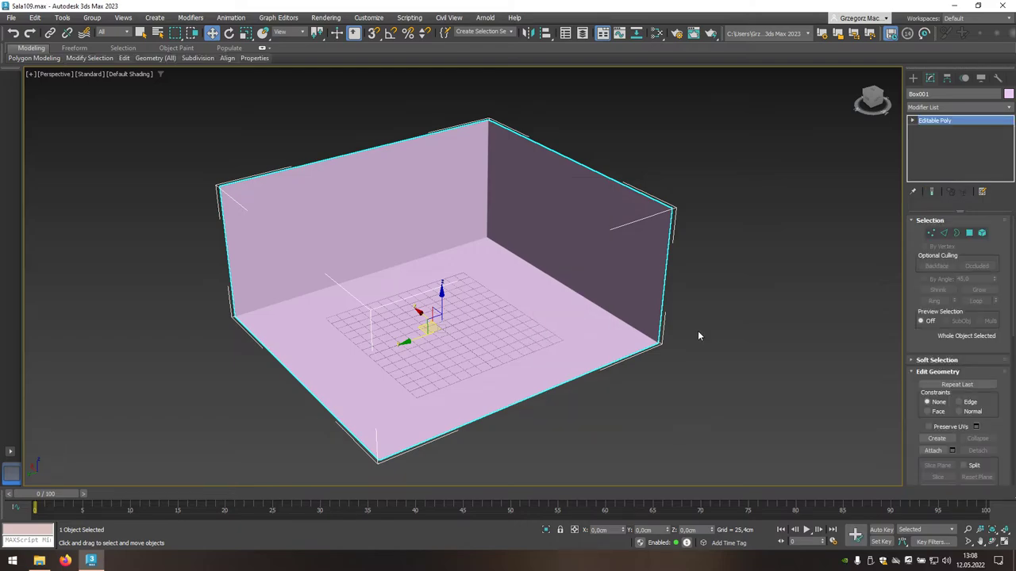
Step: Show the viewport as Edged Faces, use World coordinates, and switch to Select mode
left_click(138, 74)
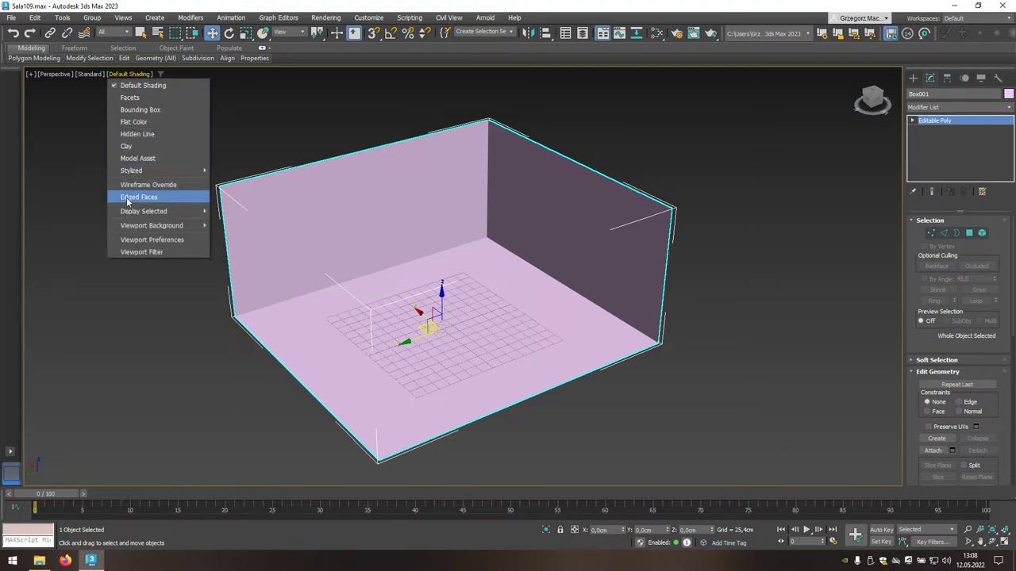
left_click(158, 199)
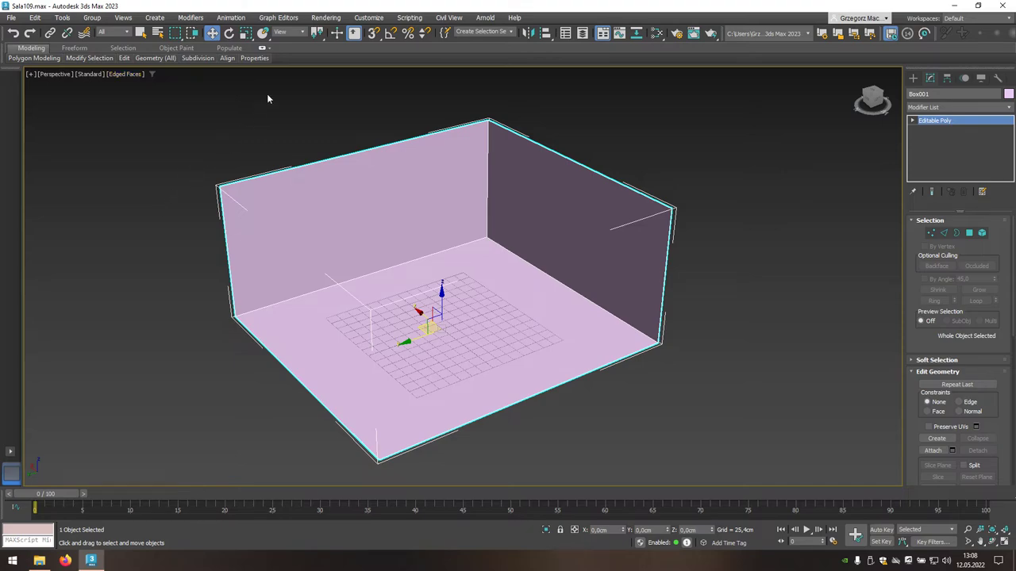
left_click(301, 32)
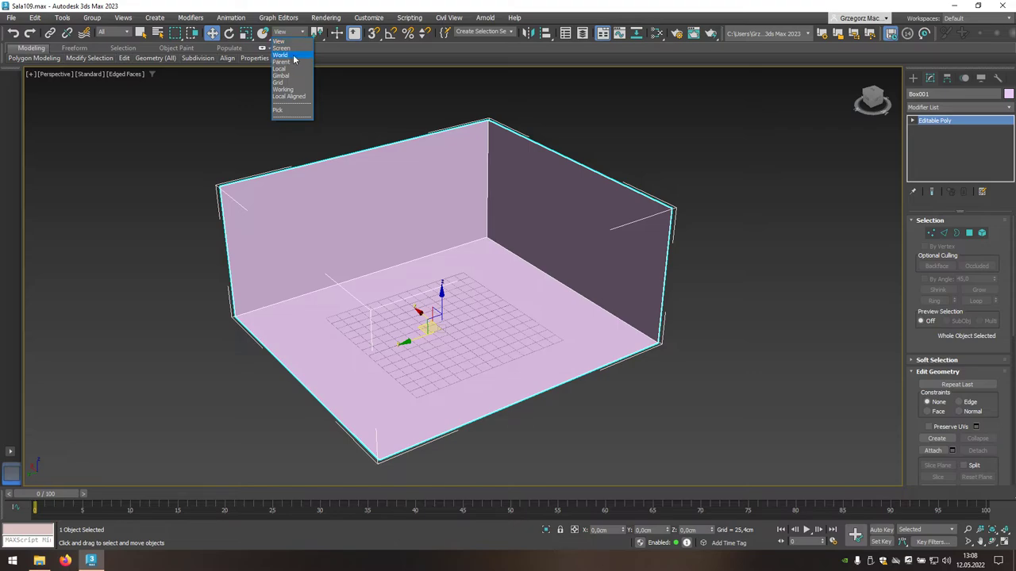
left_click(284, 55)
key("q")
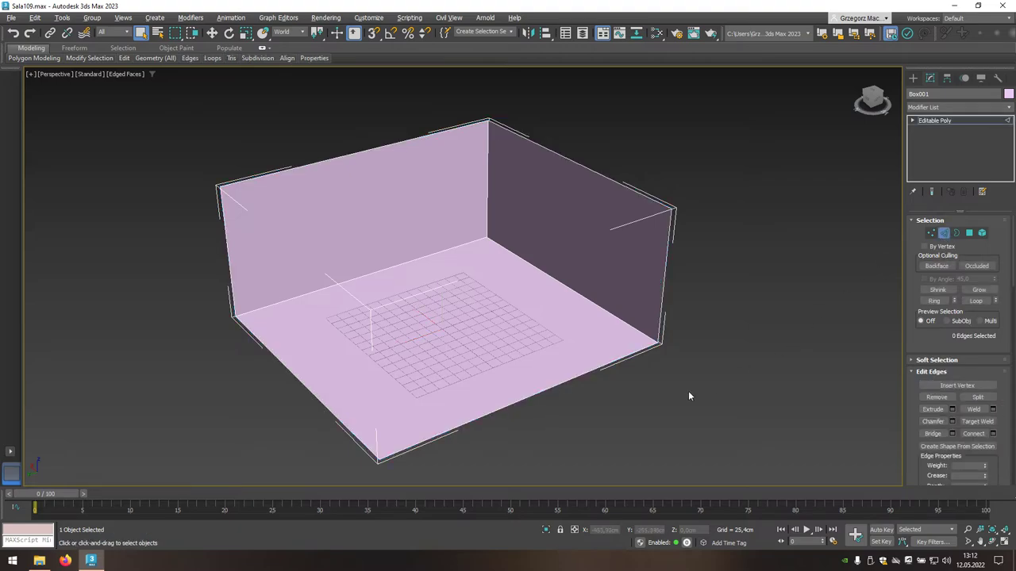
Step: Connect the room's long edges with 10 segments, adding vertical loops across walls and floor
middle_click_drag(688, 391, 741, 376, "alt")
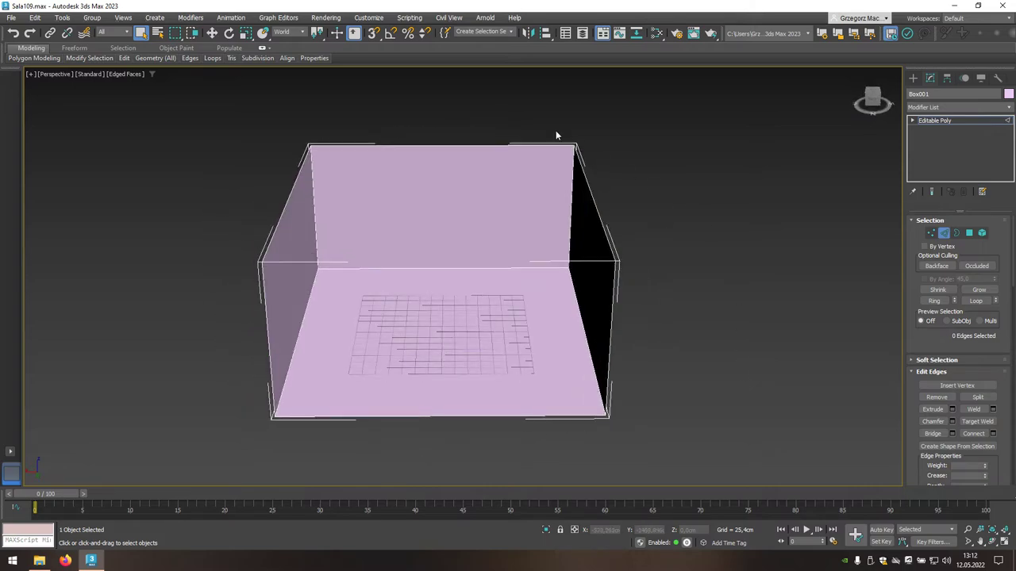
left_click_drag(502, 91, 480, 208)
left_click_drag(466, 311, 435, 440)
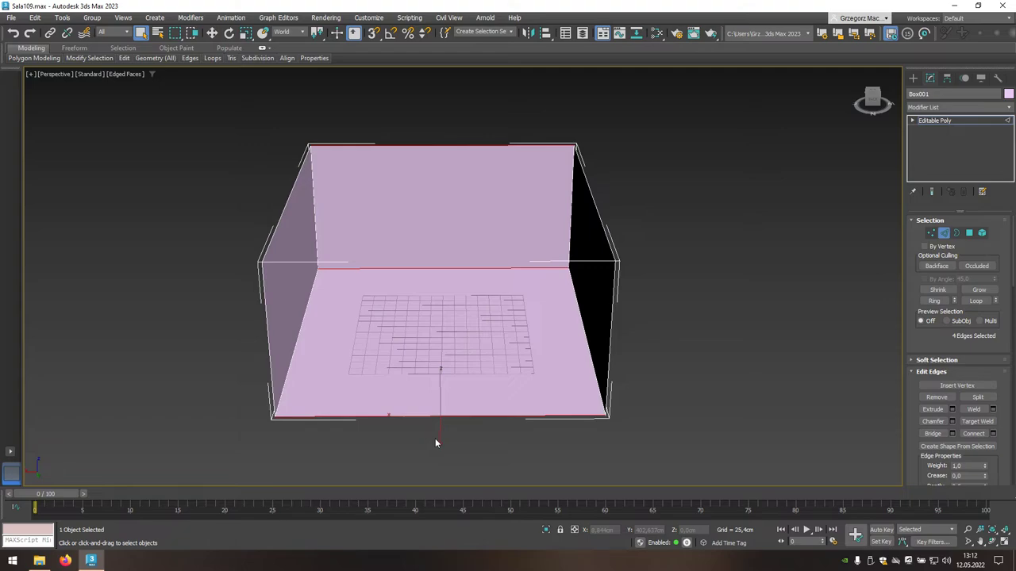
left_click(994, 435)
type("10")
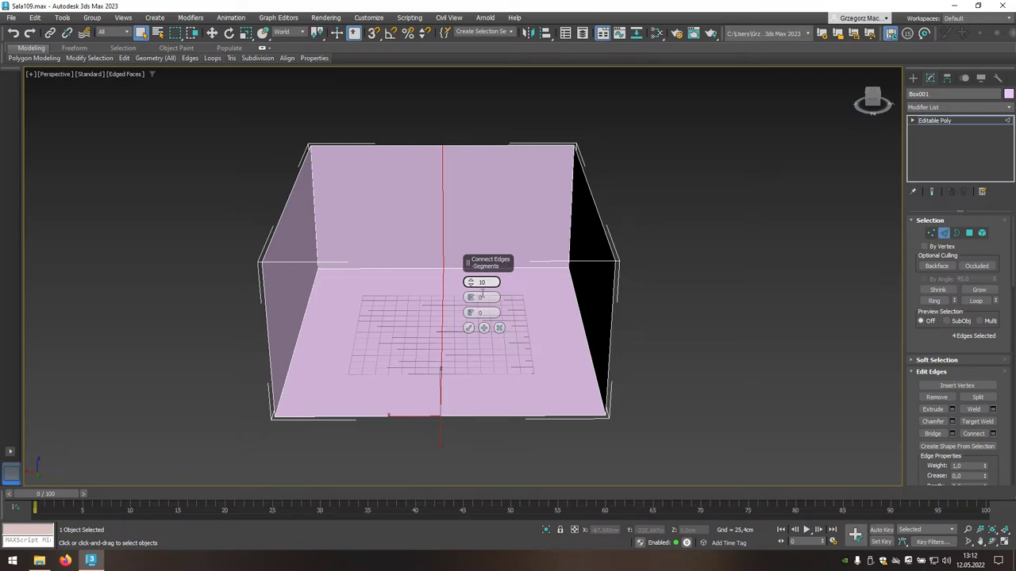
left_click(469, 328)
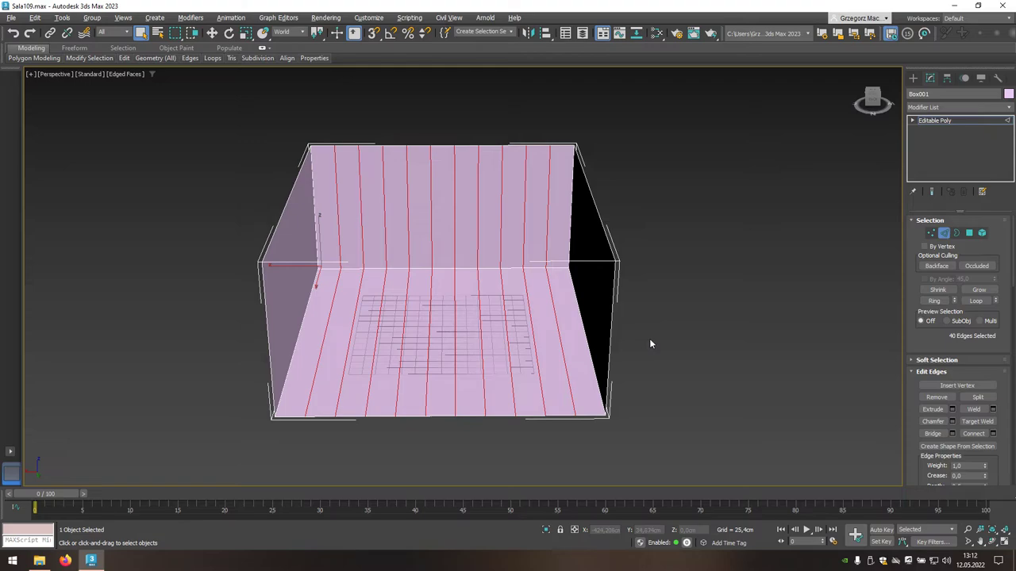
Step: Connect the vertical wall edges with 3 segments, then clear the edge selection
middle_click_drag(649, 338, 651, 328, "alt")
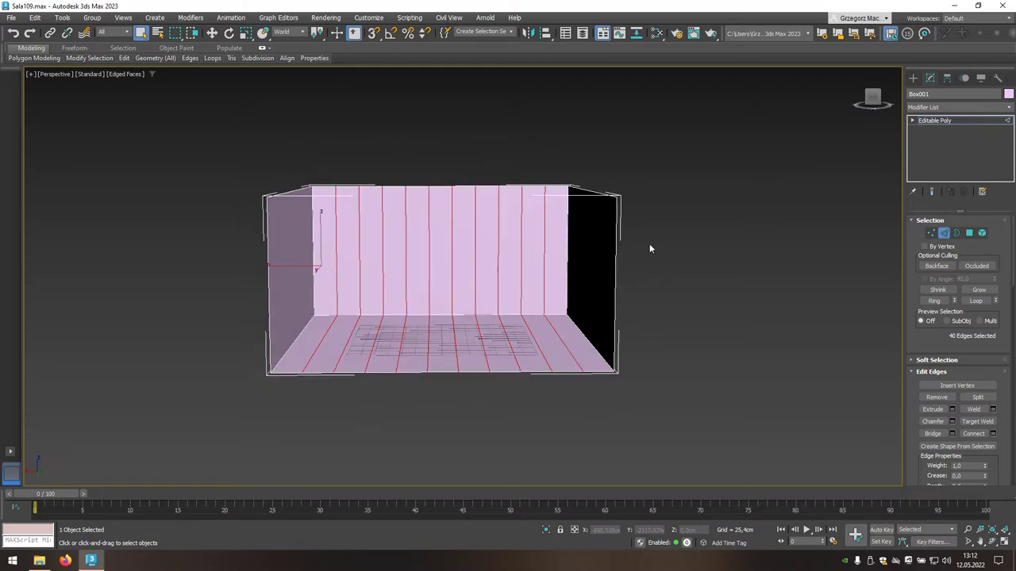
left_click_drag(649, 244, 190, 250)
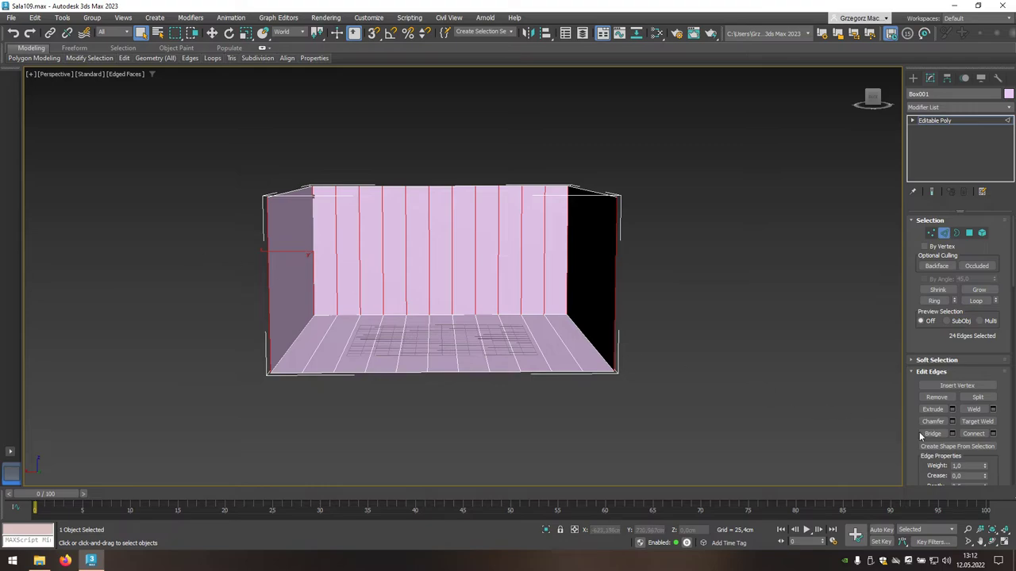
left_click(993, 435)
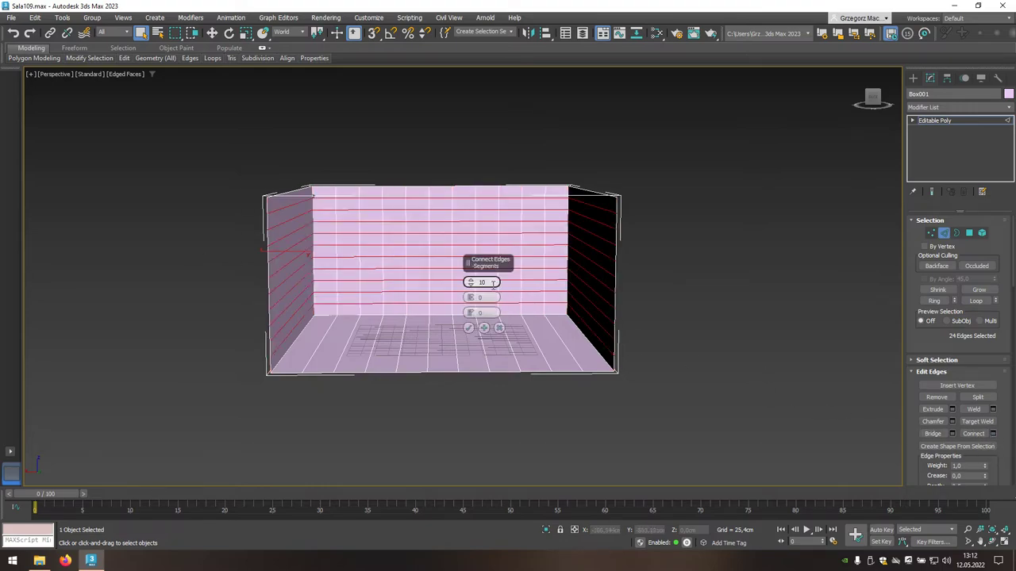
left_click(493, 283)
type("3")
left_click(468, 328)
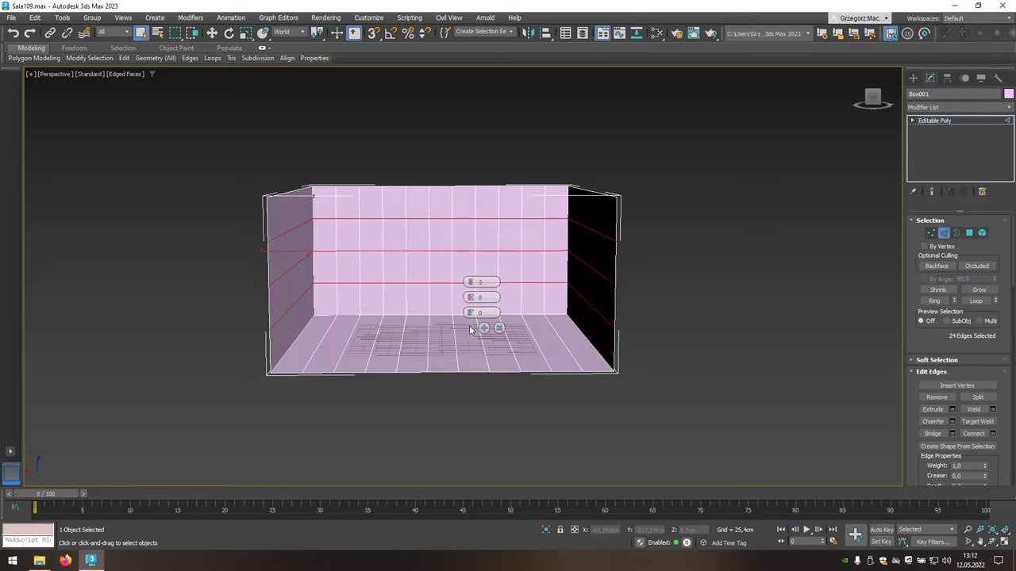
left_click(666, 340)
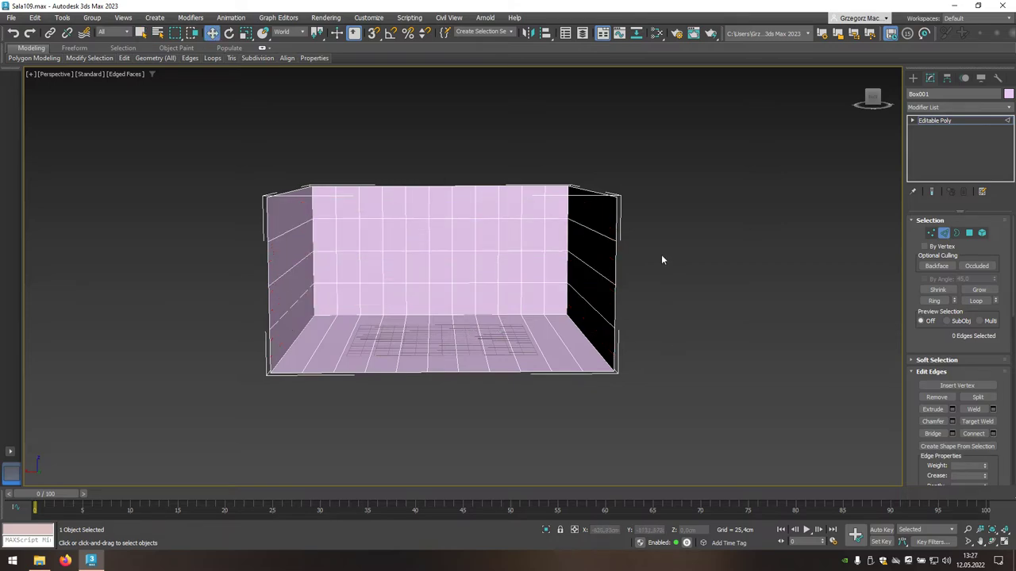
Step: Using Move Transform Type-In, set a horizontal wall edge loop to Z 100 cm
right_click(213, 35)
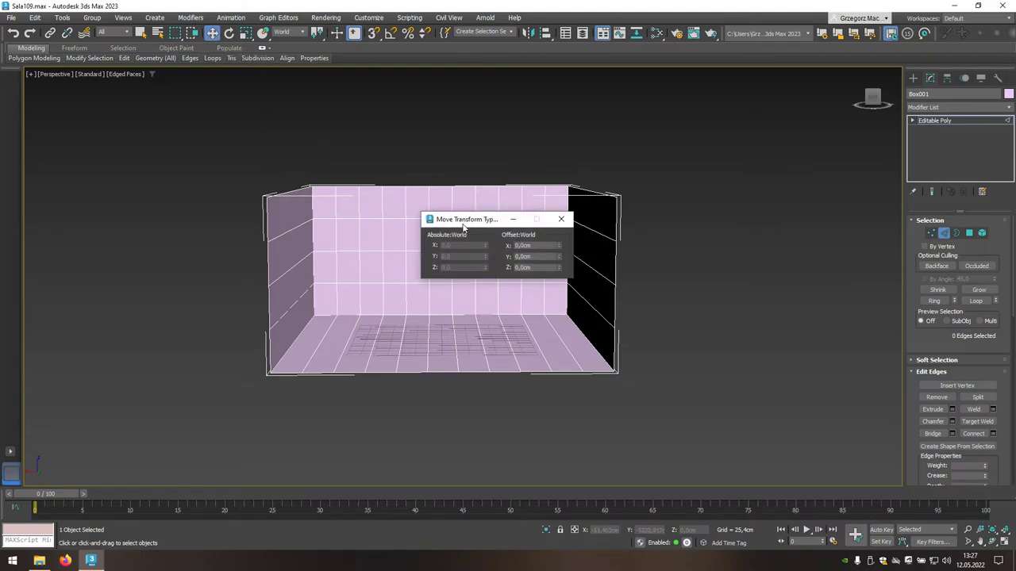
left_click_drag(464, 226, 751, 259)
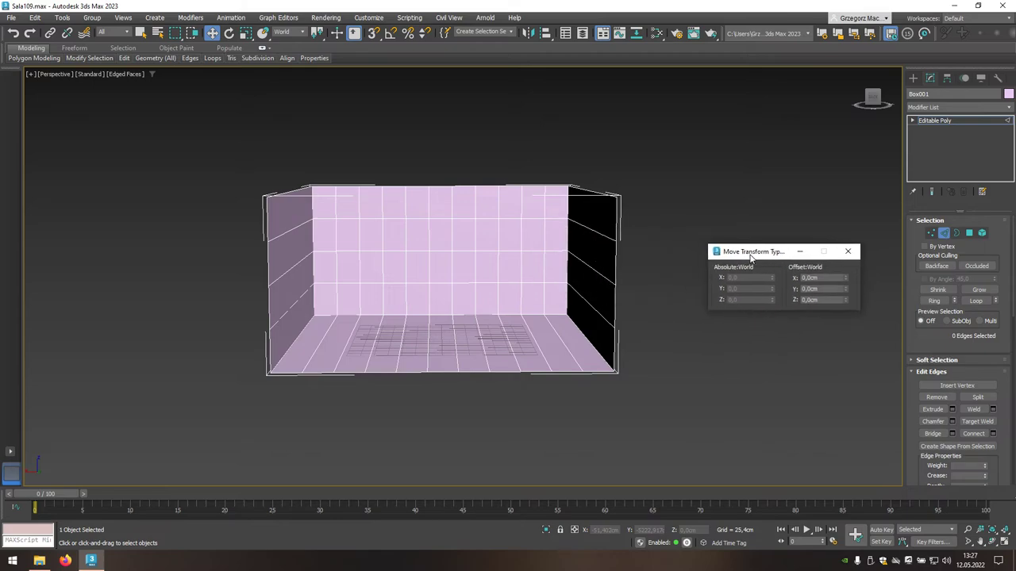
scroll(559, 266, "up", 3)
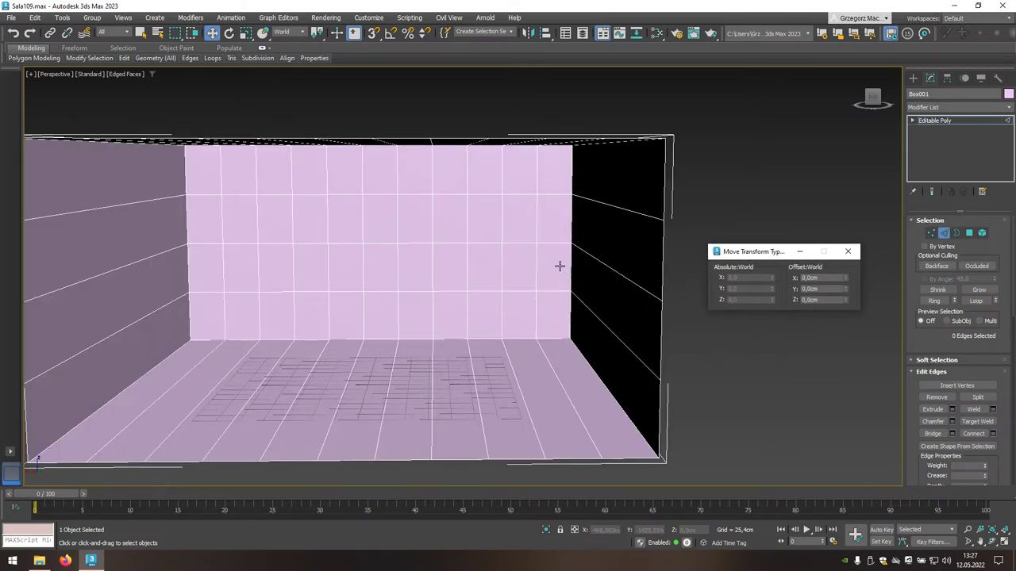
left_click(450, 194)
double_click(450, 194)
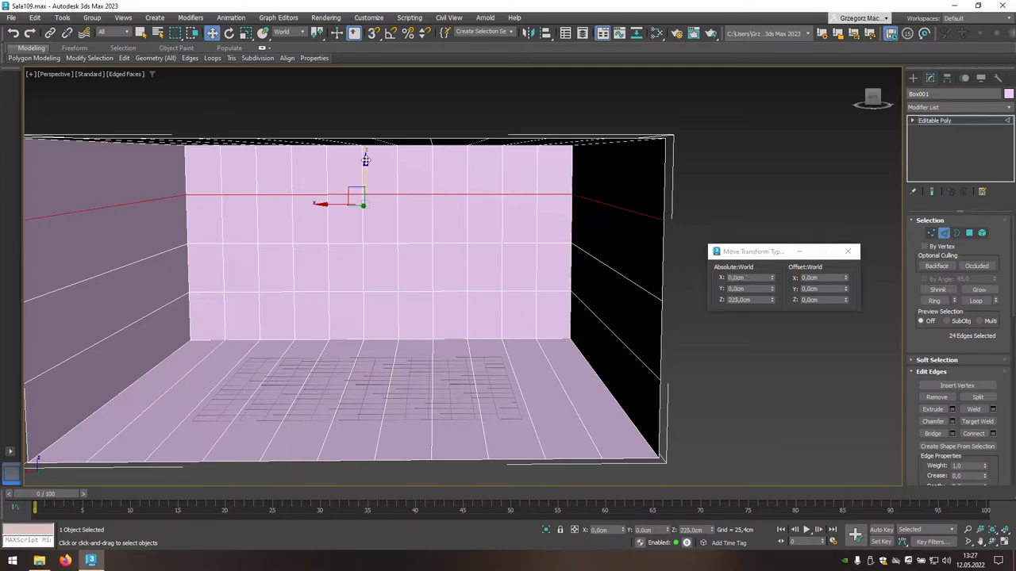
left_click(736, 300)
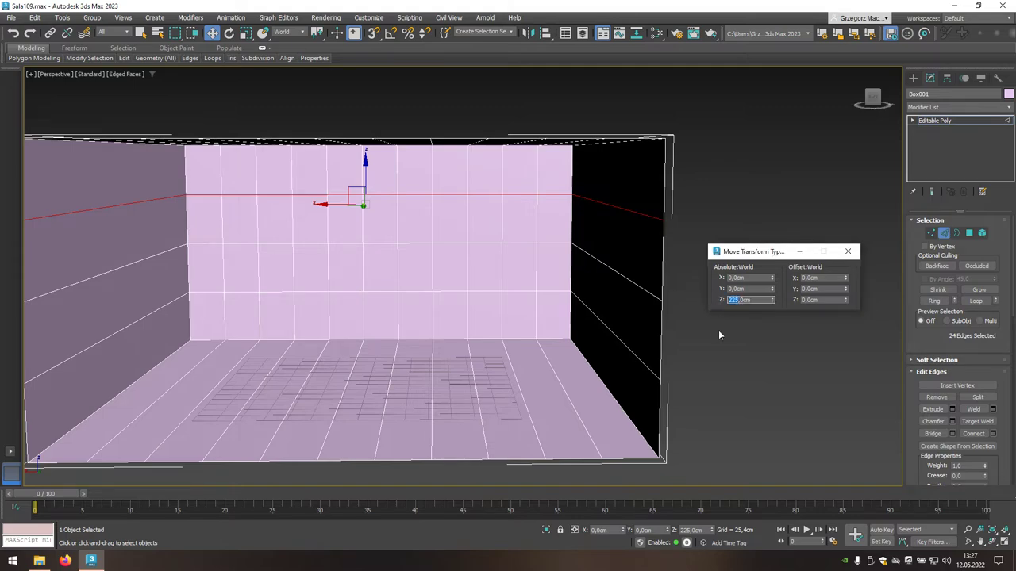
type("255,0cm")
key("Return")
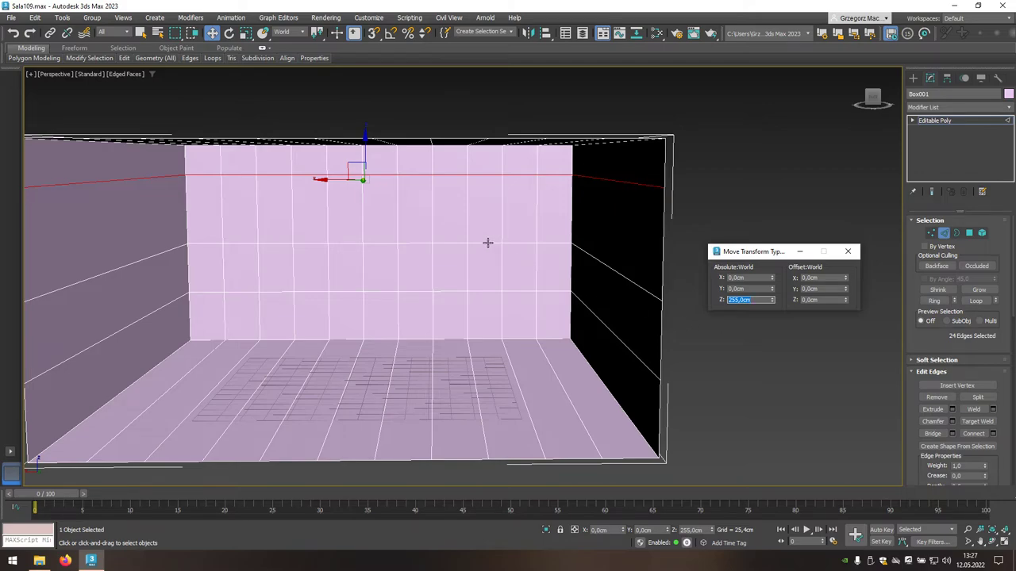
key("ctrl+z")
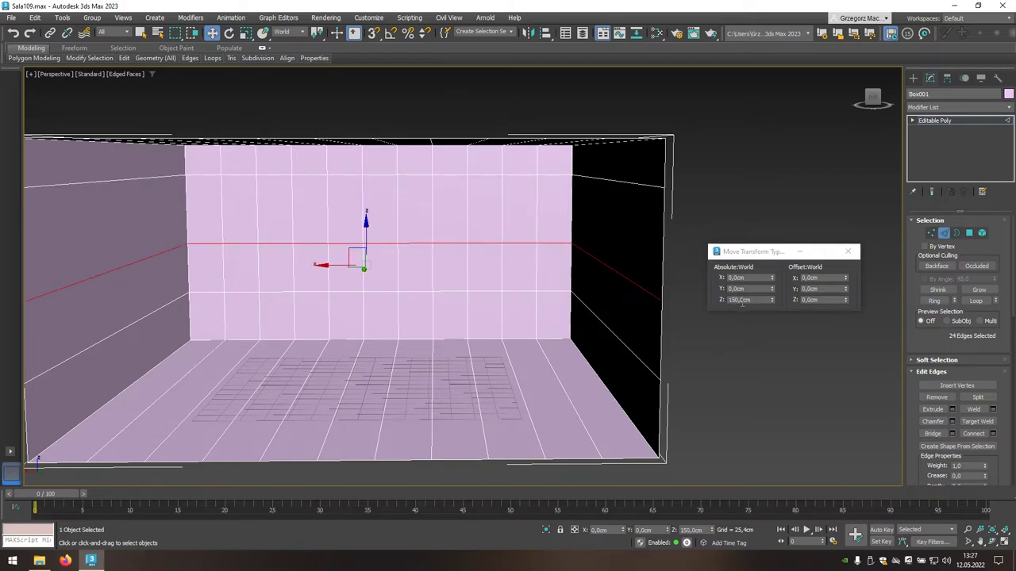
double_click(742, 301)
type("100cm")
key("Return")
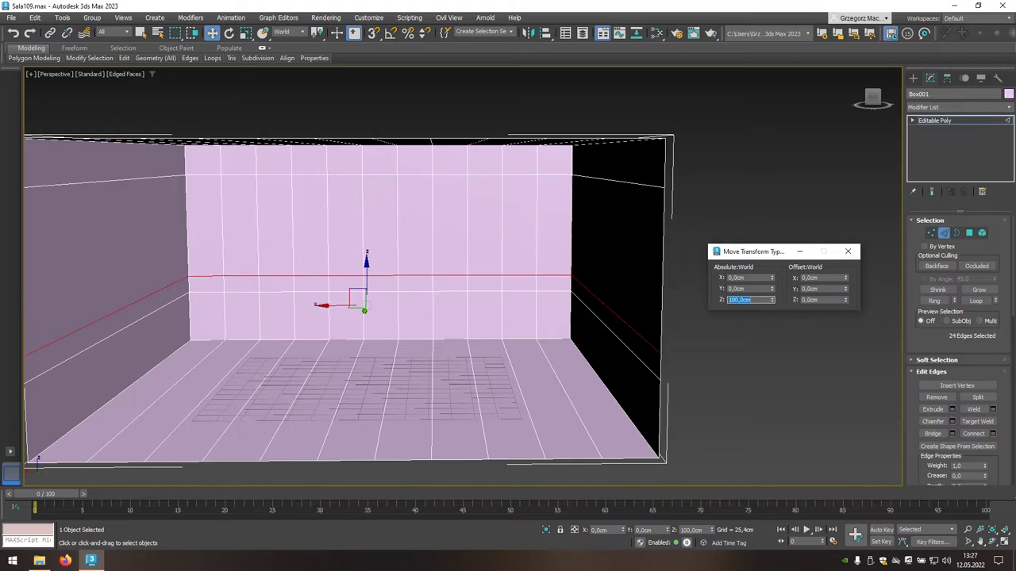
Step: Drop the lower wall edge loop to Z 5 cm and clear the selection
left_click(491, 291)
double_click(491, 291)
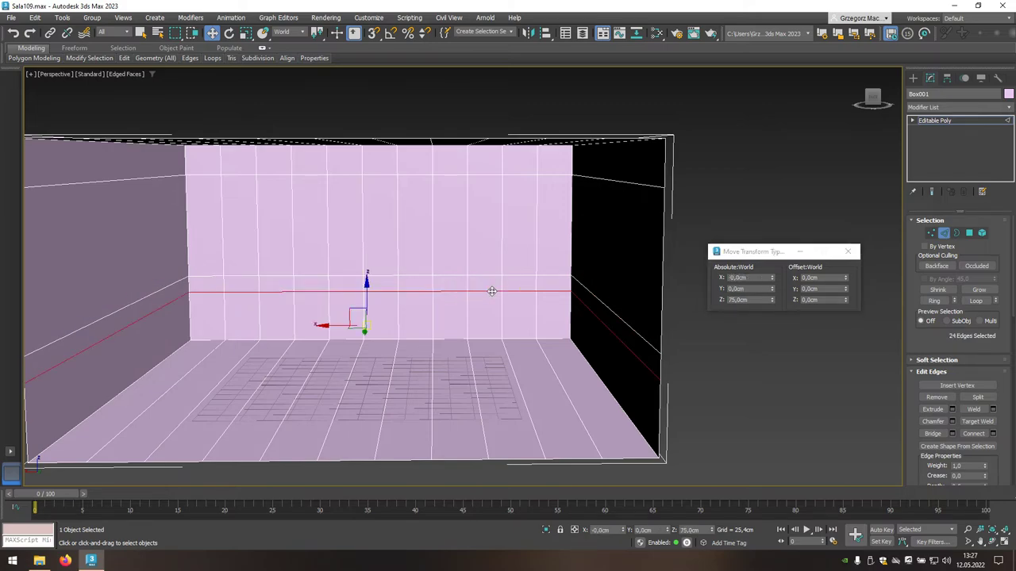
double_click(749, 302)
type("5")
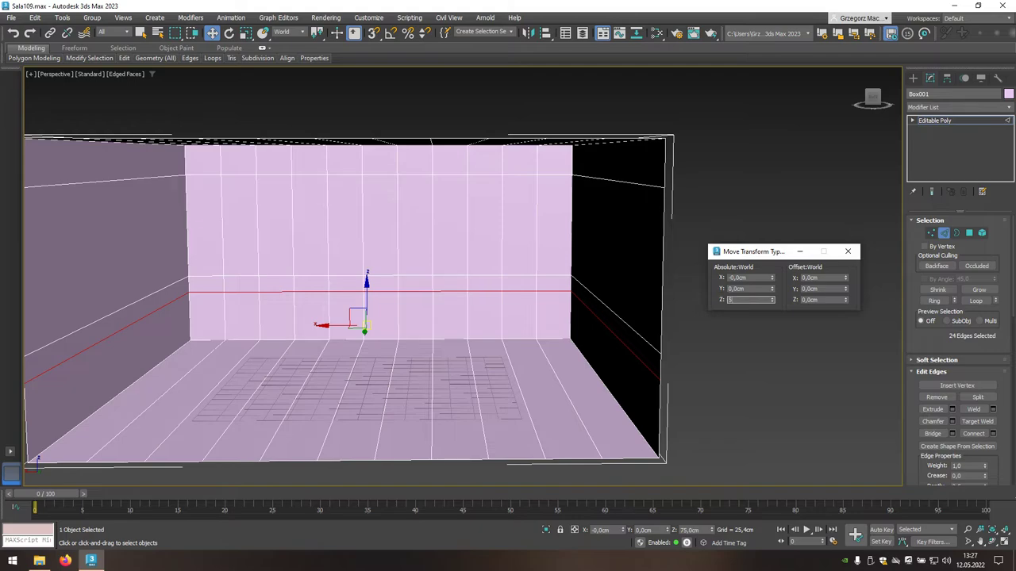
key("Return")
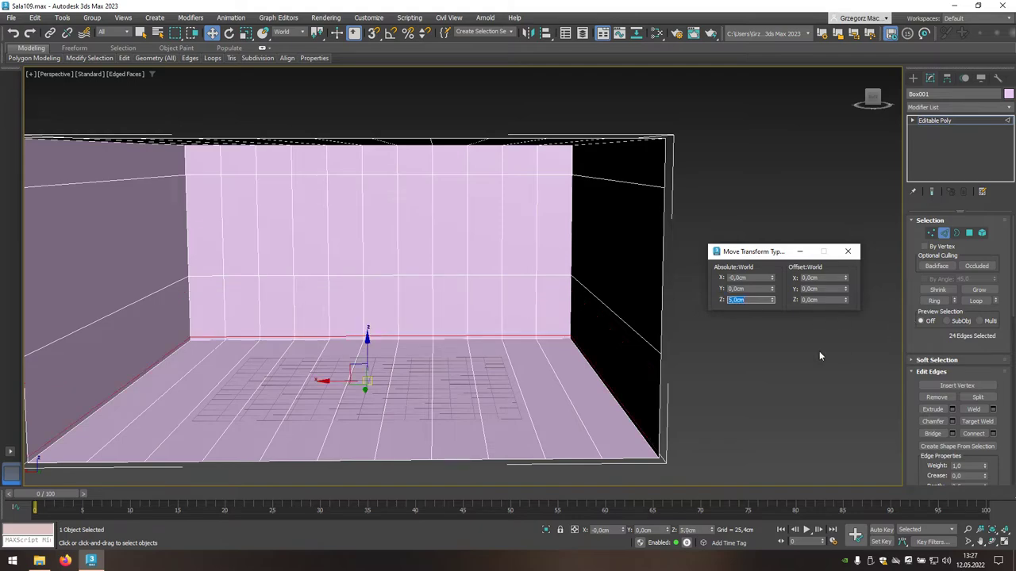
left_click(726, 137)
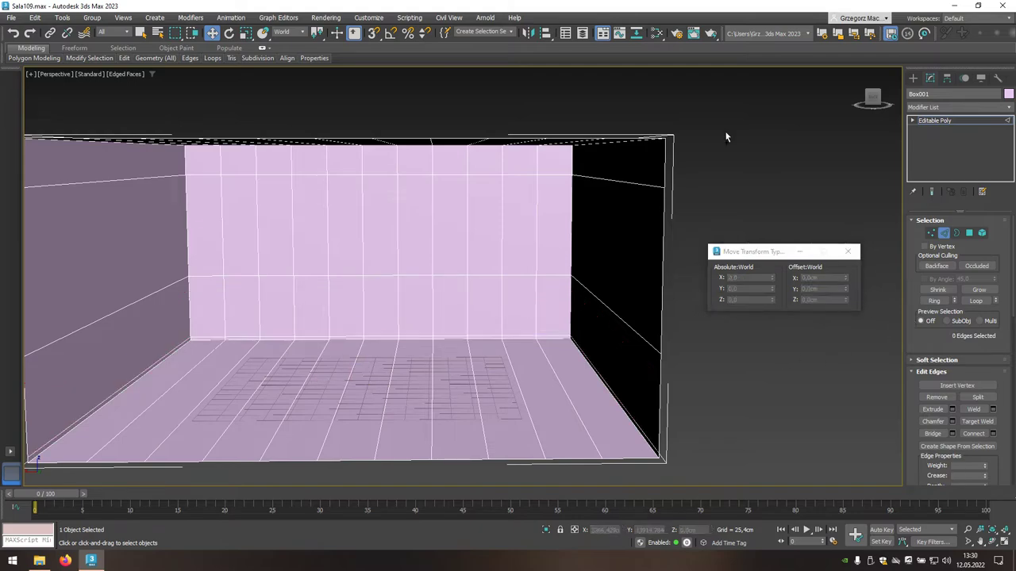
Step: Move a vertical wall edge loop to absolute X 281 cm
double_click(537, 220)
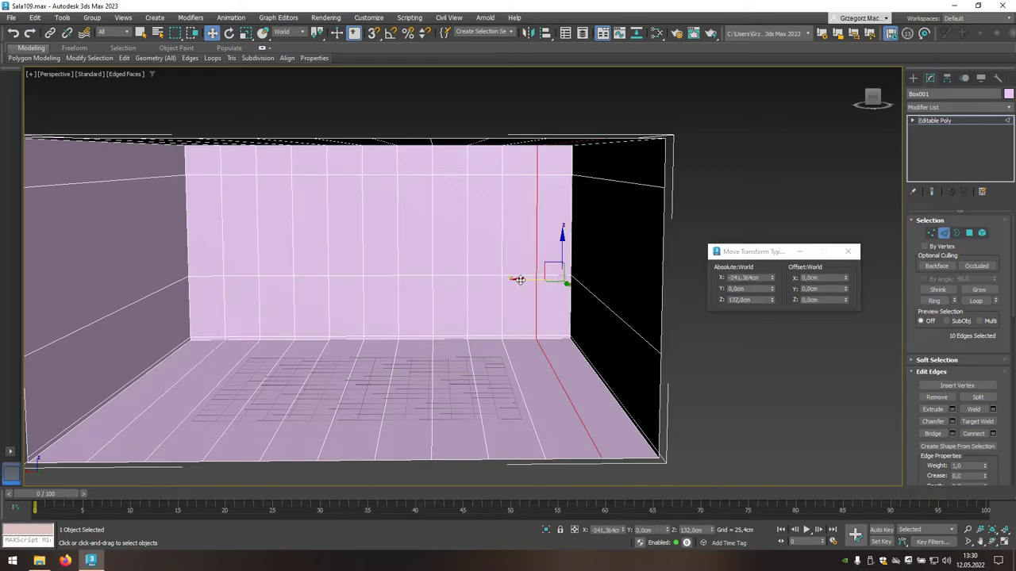
left_click(761, 280)
double_click(761, 280)
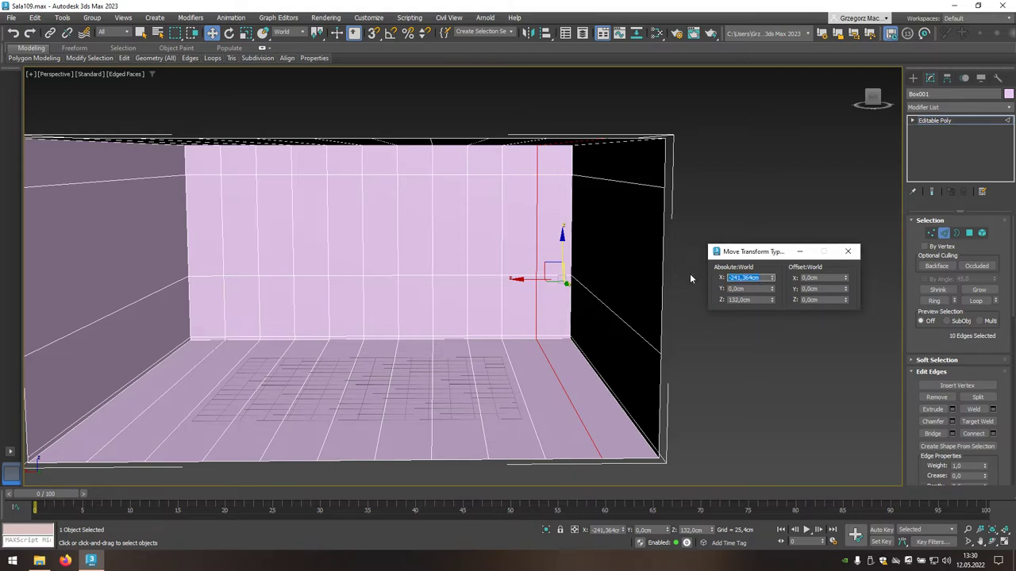
type("-281")
key("Return")
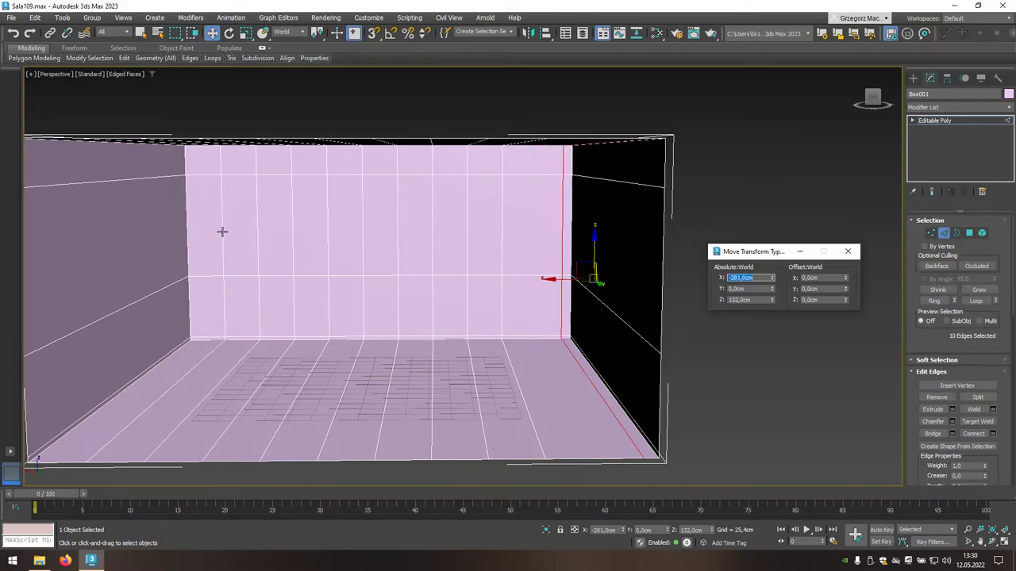
key("ctrl+z")
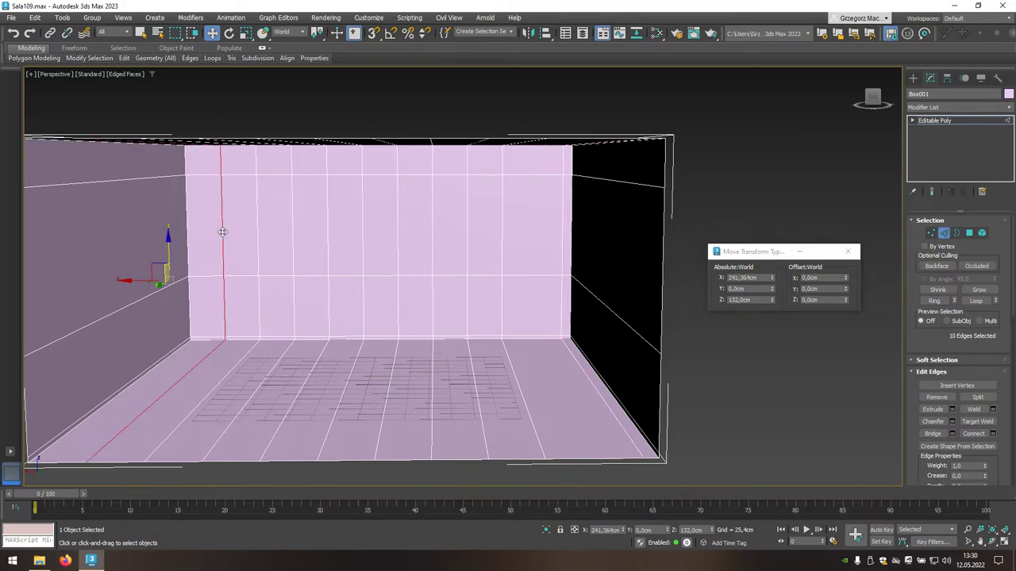
double_click(754, 278)
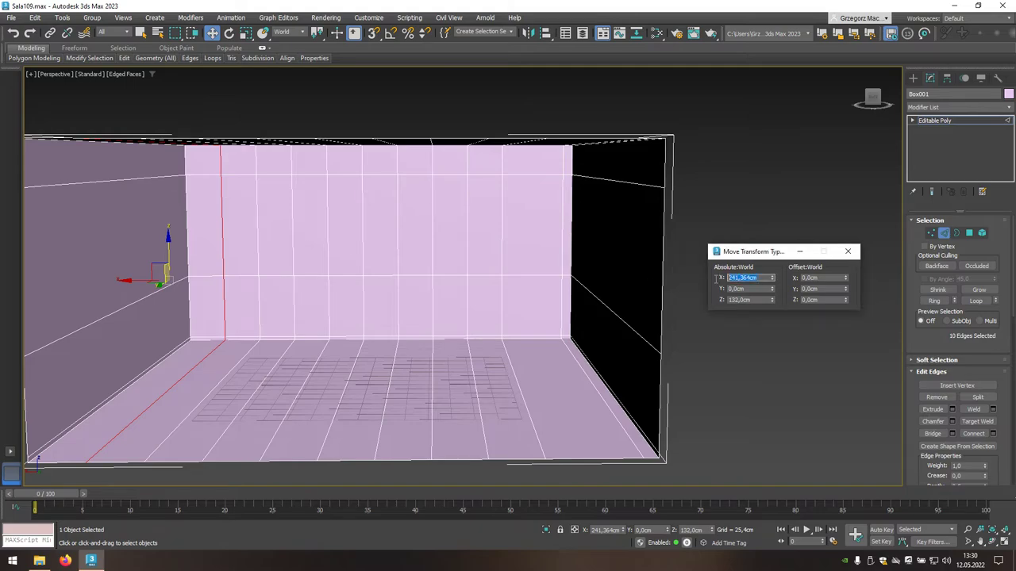
type("281")
key("Return")
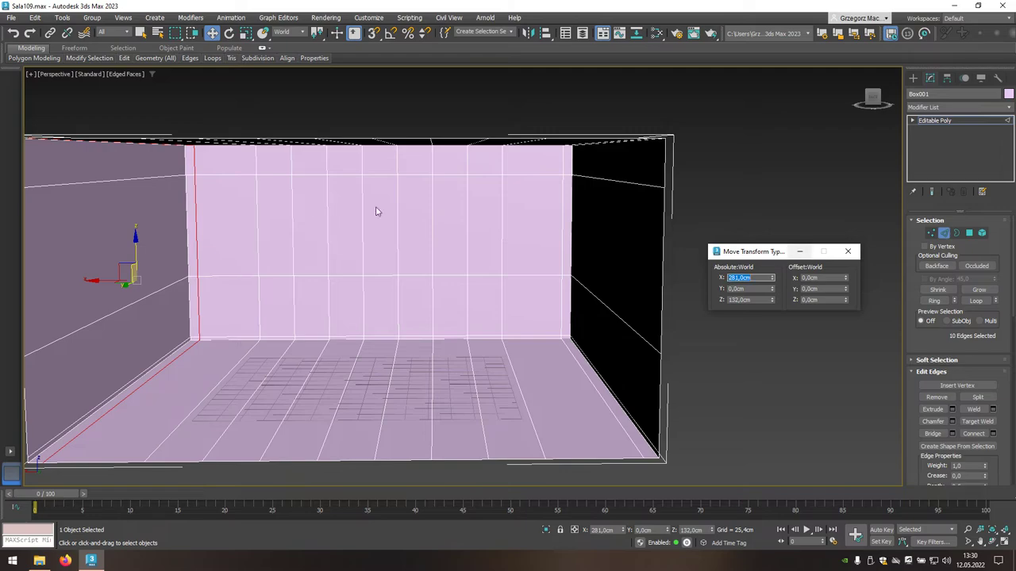
Step: Position the next vertical edge loop at absolute X -191 cm
double_click(253, 213)
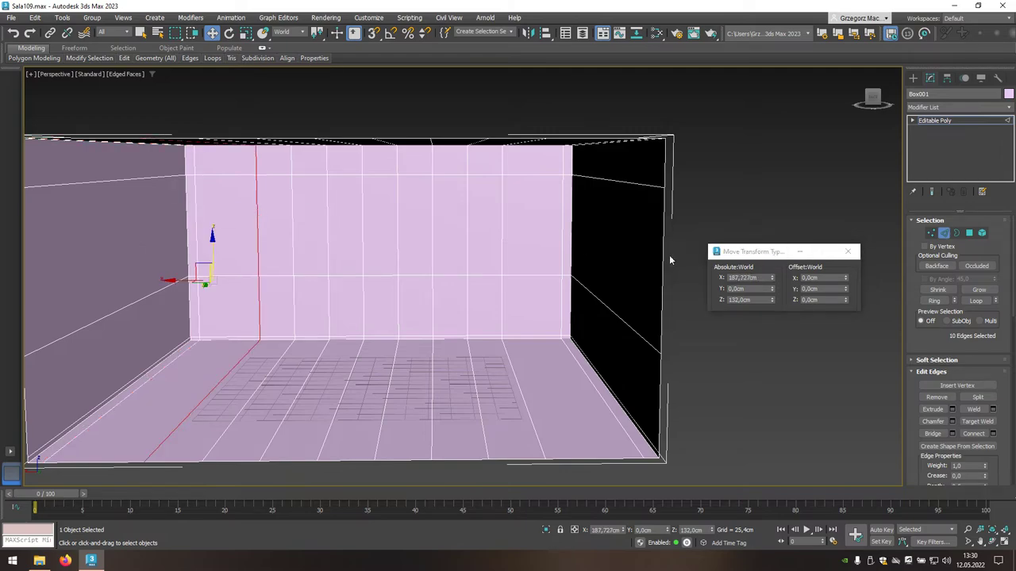
left_click(746, 278)
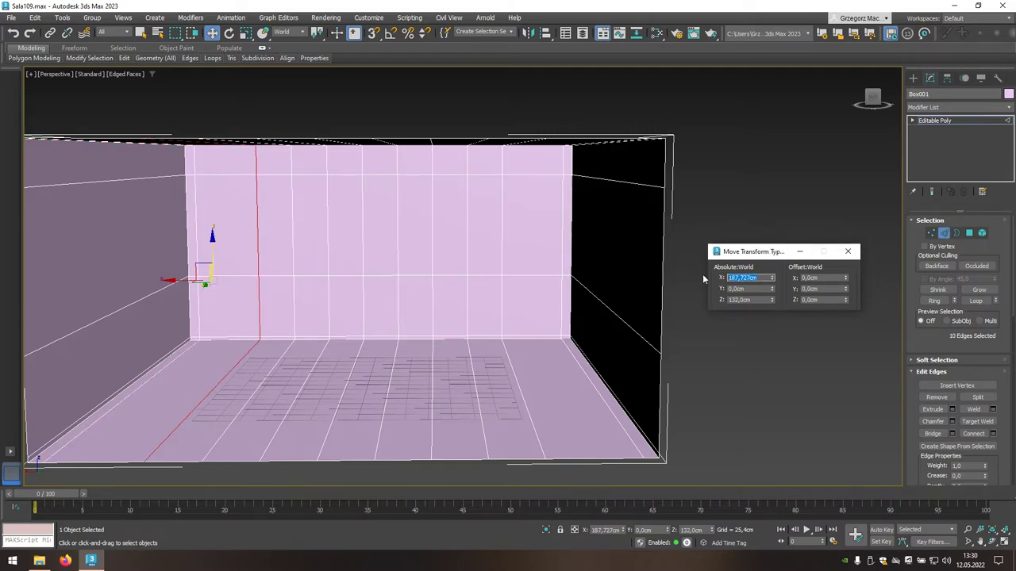
type("191")
key("Return")
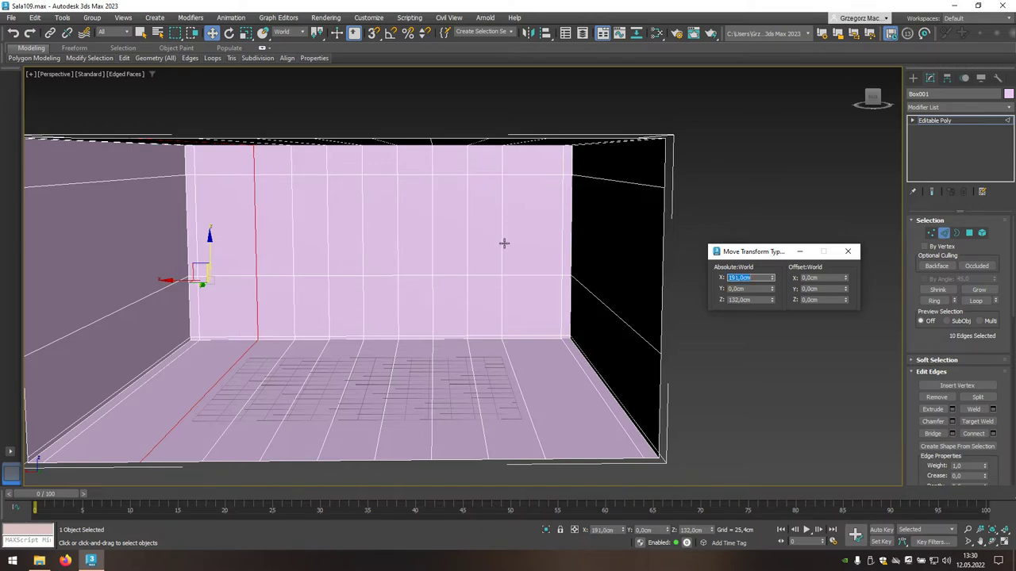
key("ctrl+z")
left_click(750, 277)
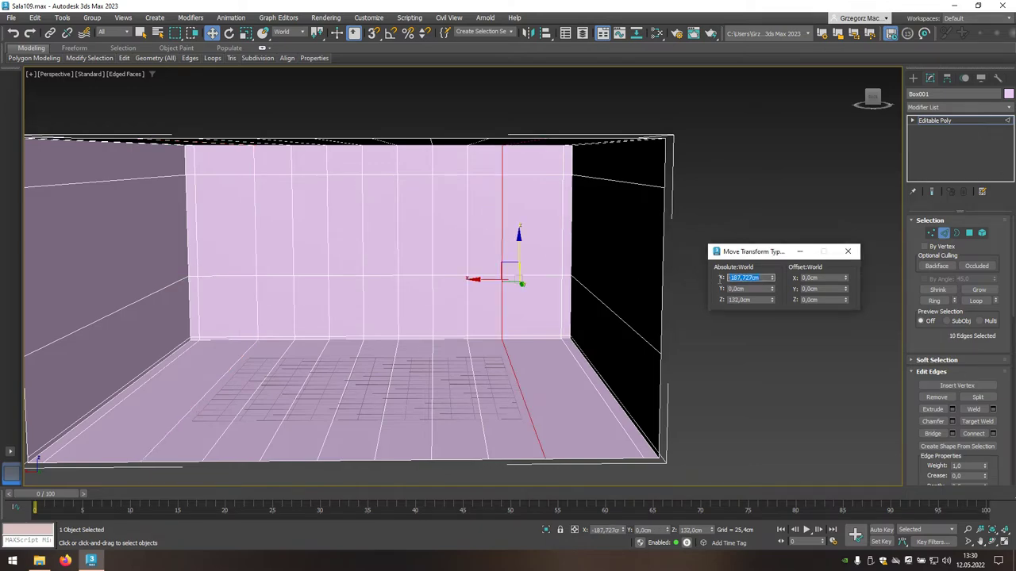
type("-191")
key("Return")
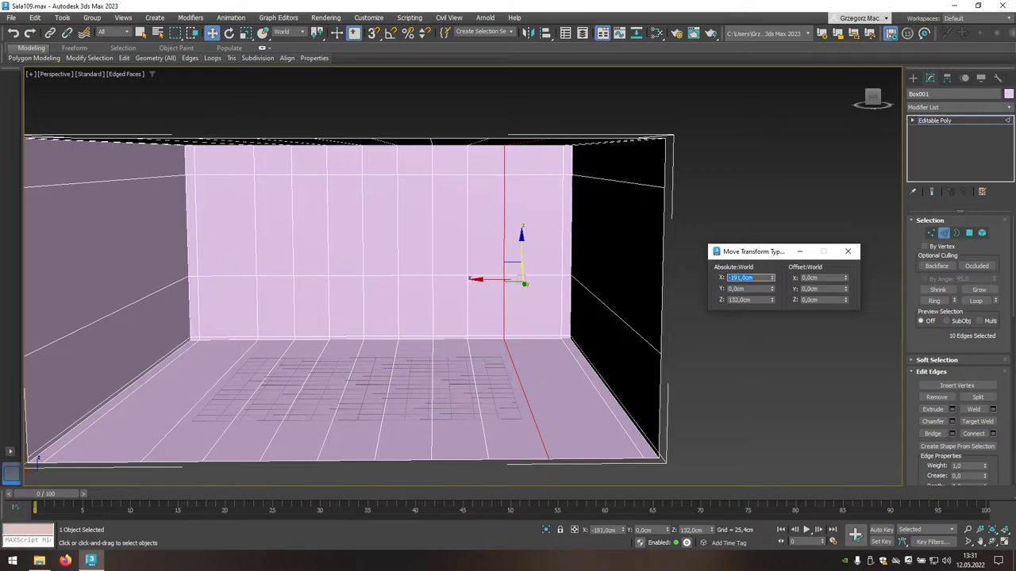
Step: Set the first vertical edge loop pair to X -163 cm and 163 cm
left_click_drag(491, 238, 467, 235)
left_click(746, 278)
type("-163")
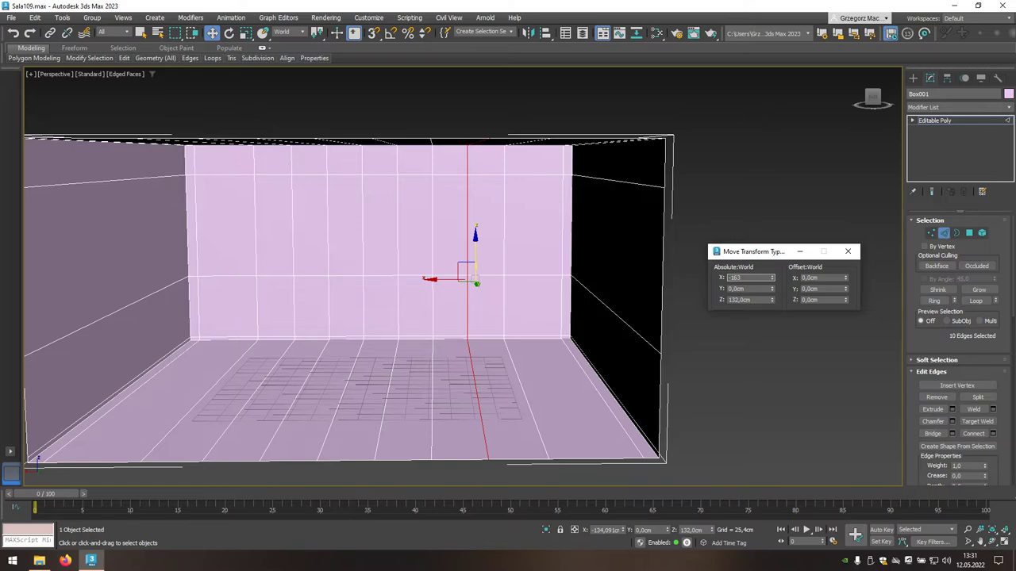
key("Return")
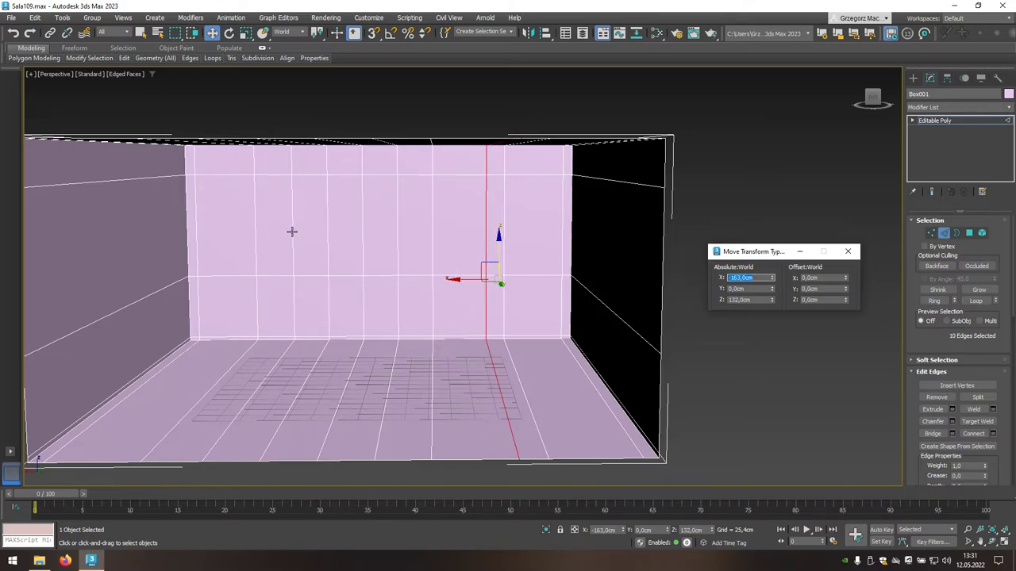
key("ctrl+z")
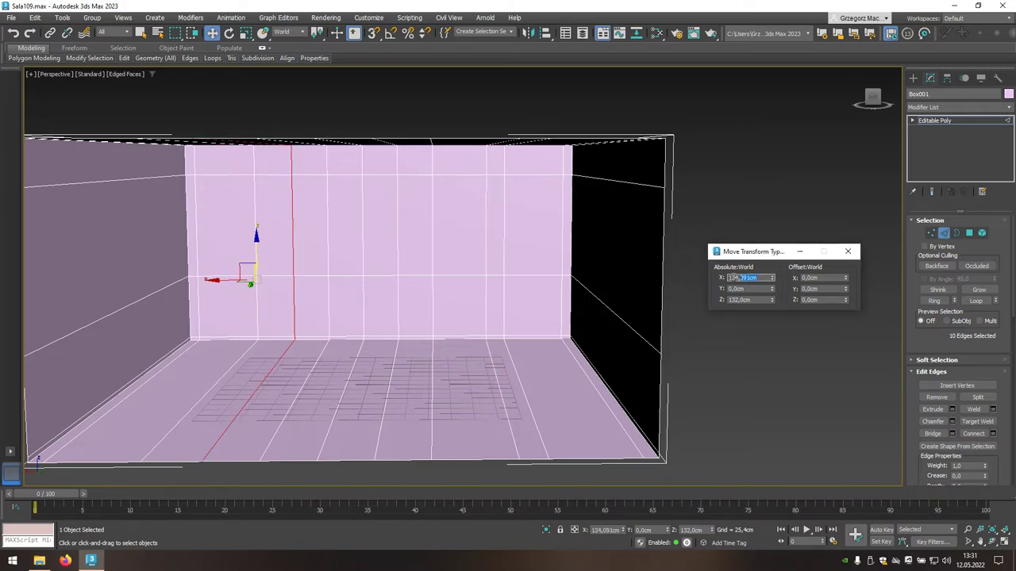
type("163")
key("Return")
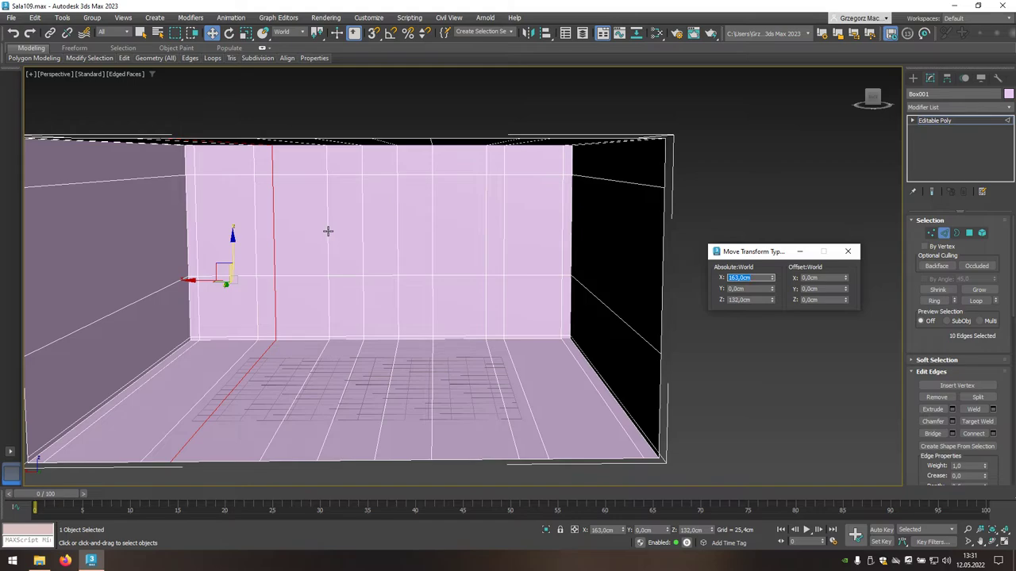
Step: Set the next vertical edge loop pair to X 73 cm and -73 cm
key("ctrl+z")
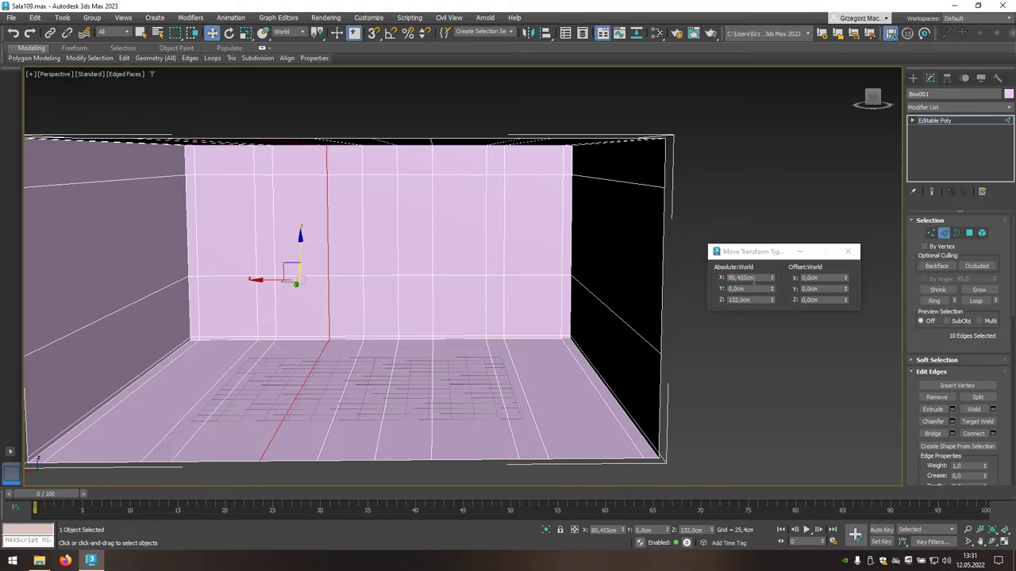
double_click(753, 280)
type("73")
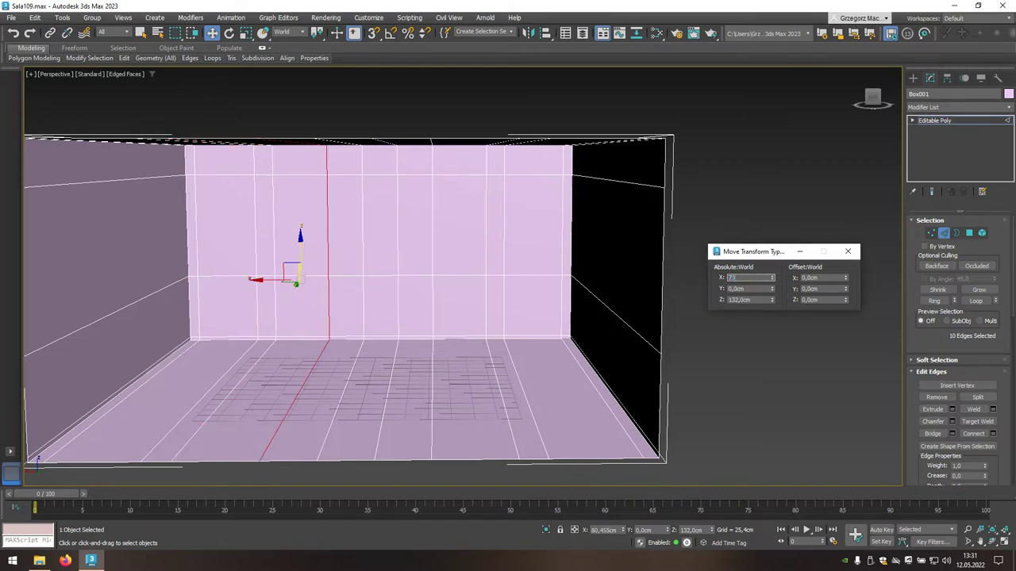
key("Return")
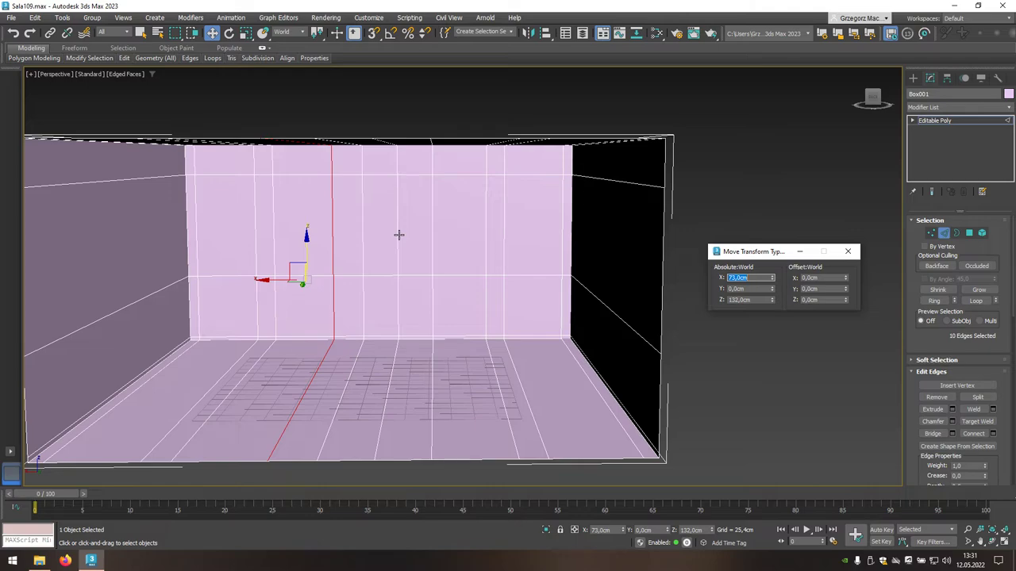
key("ctrl+z")
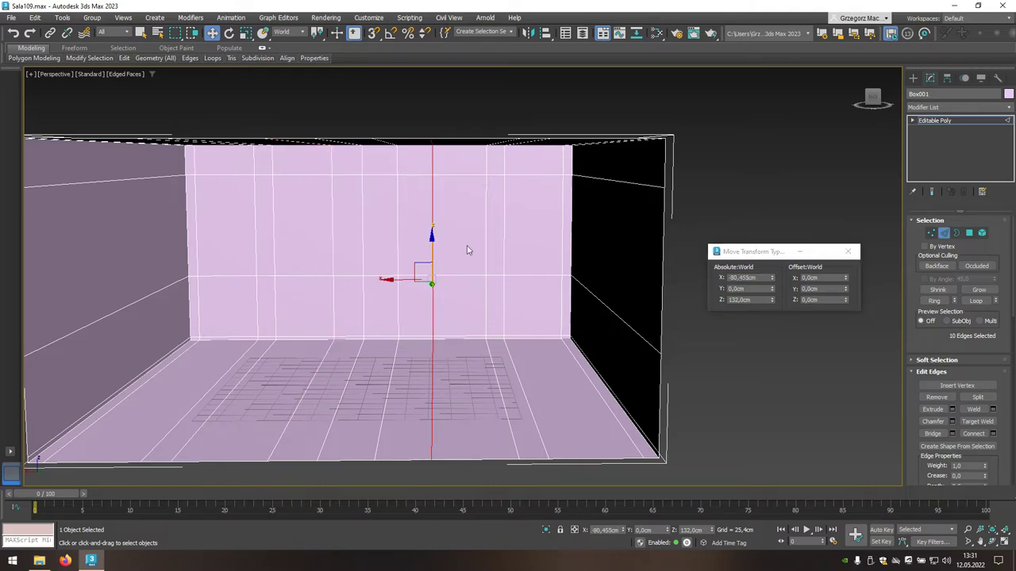
double_click(767, 279)
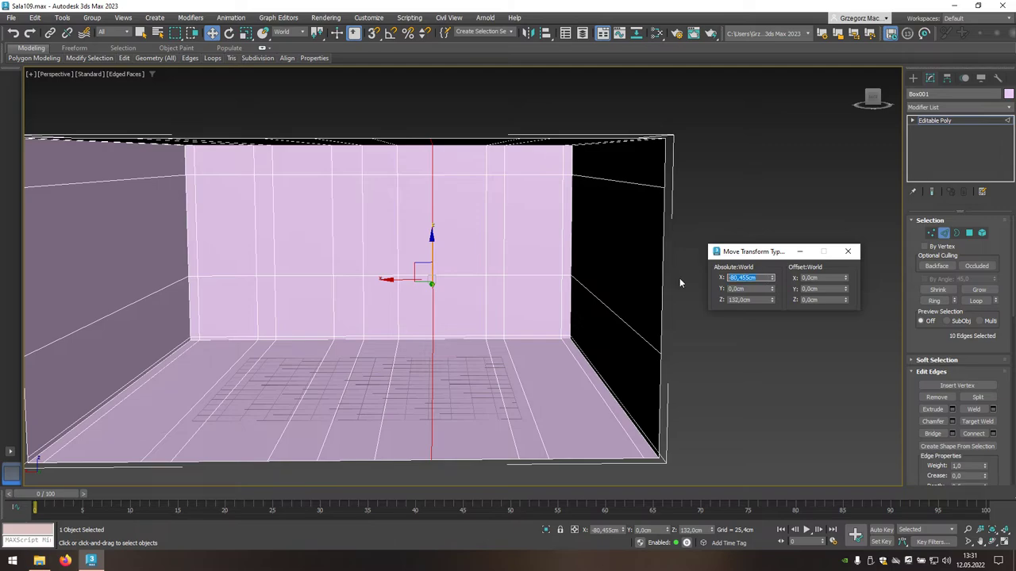
type("-73")
key("Return")
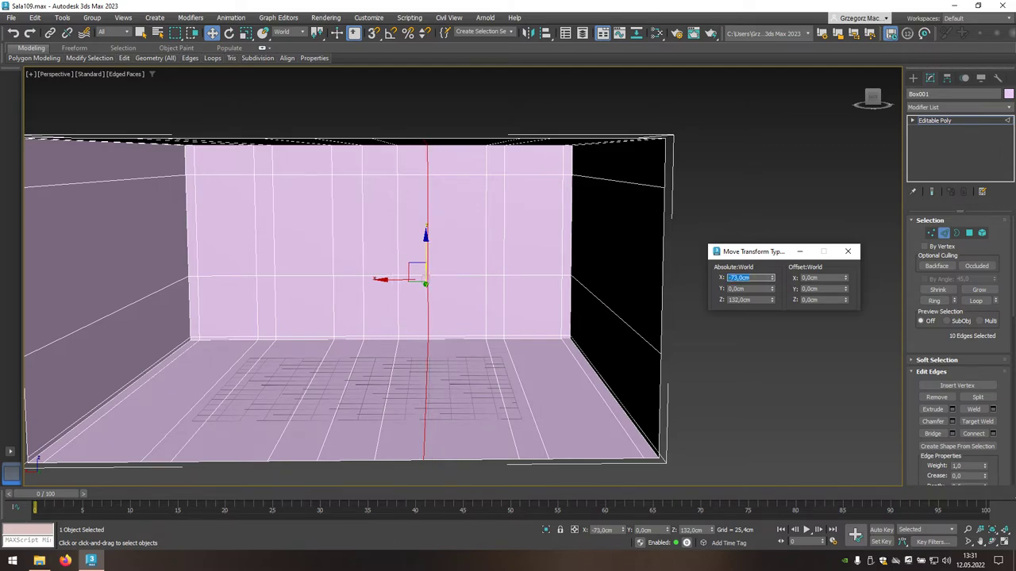
Step: Set the central loop pair to X -45 cm and 45 cm, then deselect all edges
left_click_drag(397, 233, 398, 235)
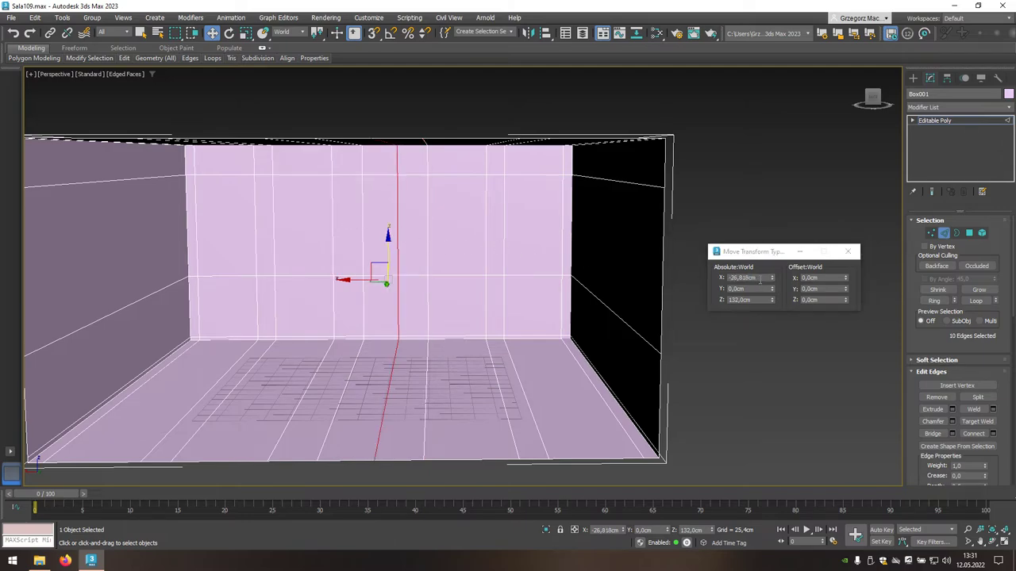
left_click_drag(760, 280, 720, 278)
type("-45")
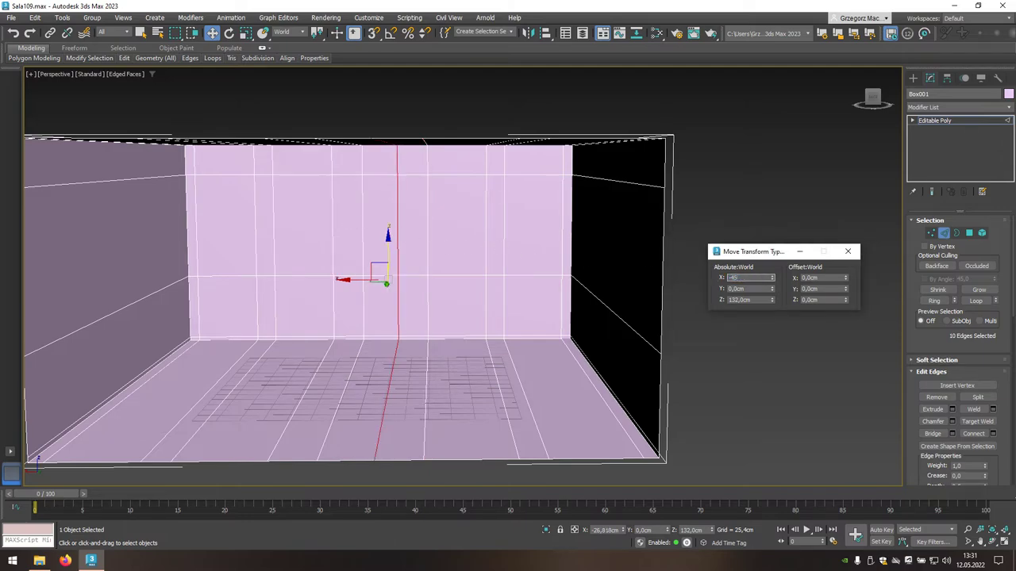
key("Return")
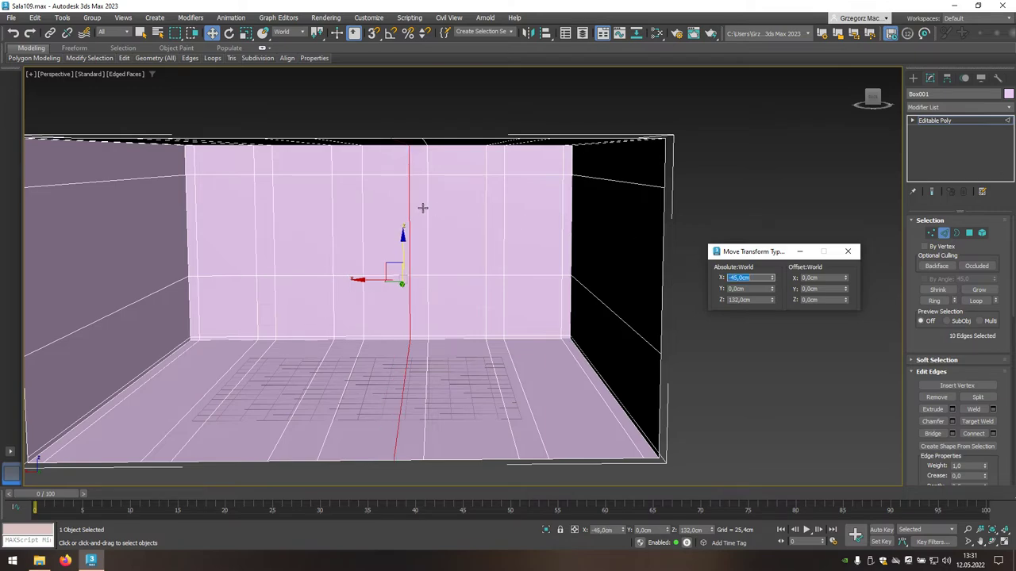
key("ctrl+z")
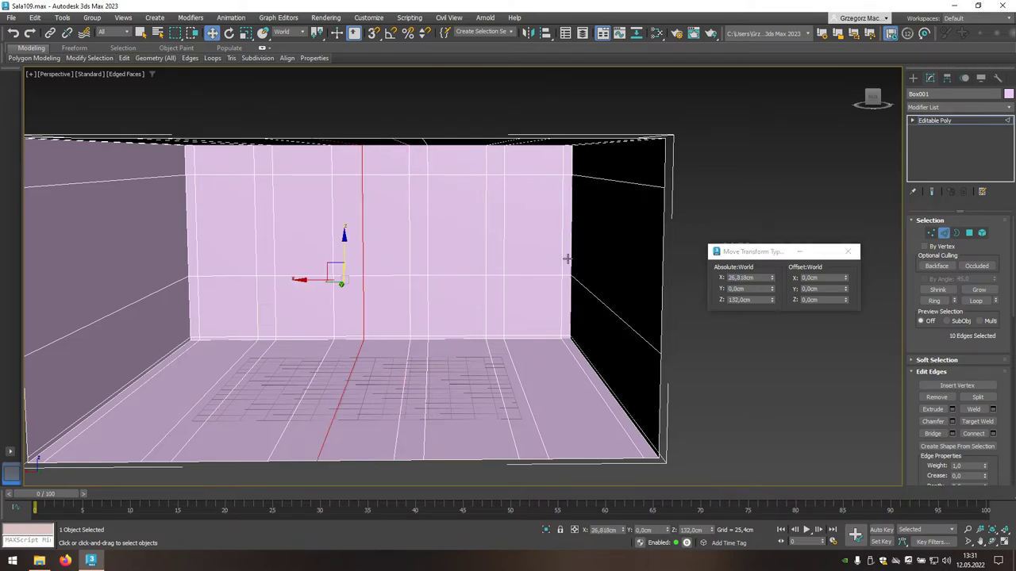
left_click_drag(756, 277, 711, 277)
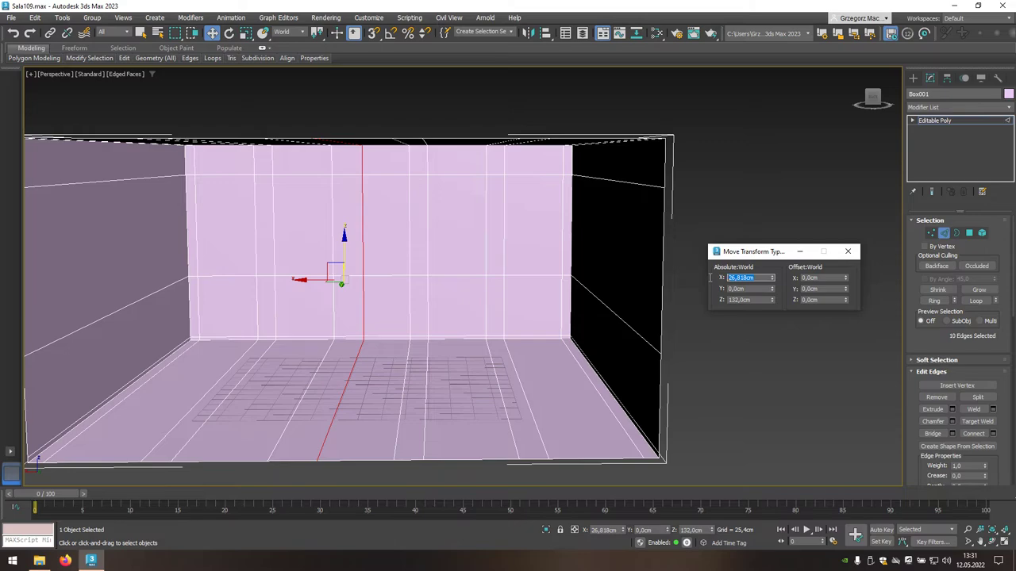
type("45")
key("Return")
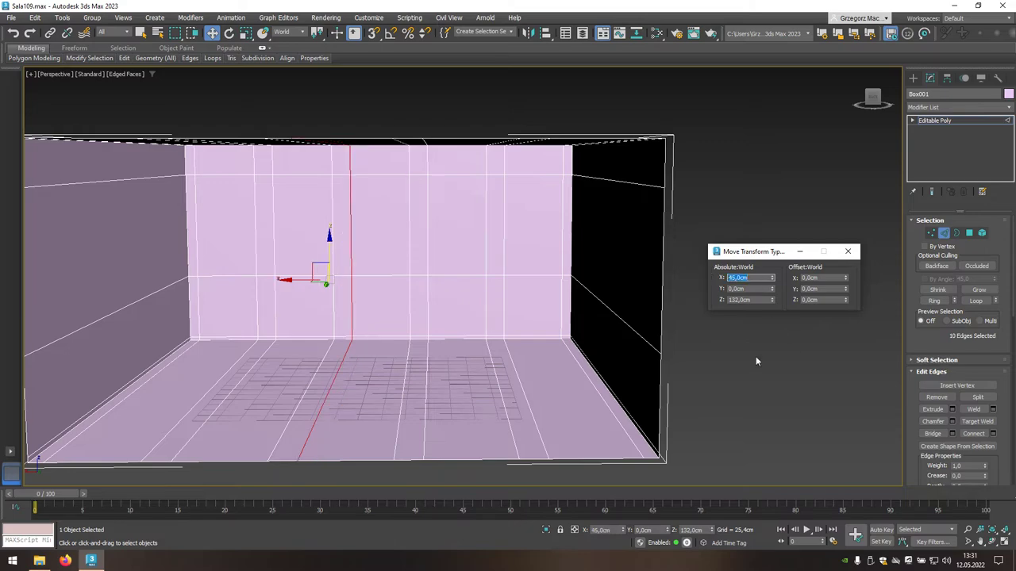
left_click(756, 359)
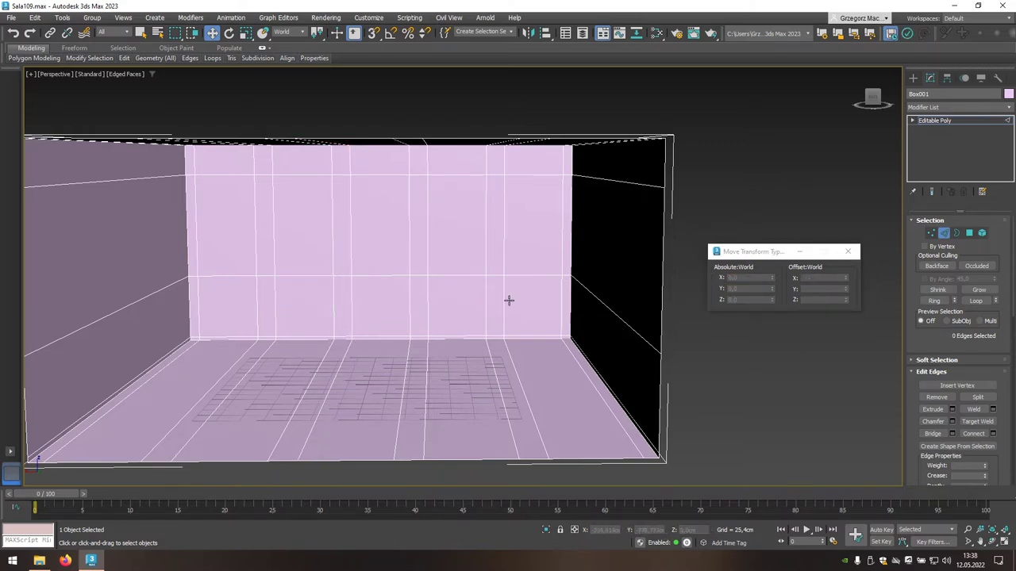
Step: Box-select the walls' vertical edges and Connect them with 8 segments
mouse_move(485, 299)
middle_mouse_down("alt")
mouse_move(487, 235)
mouse_move(488, 252)
middle_mouse_up("alt")
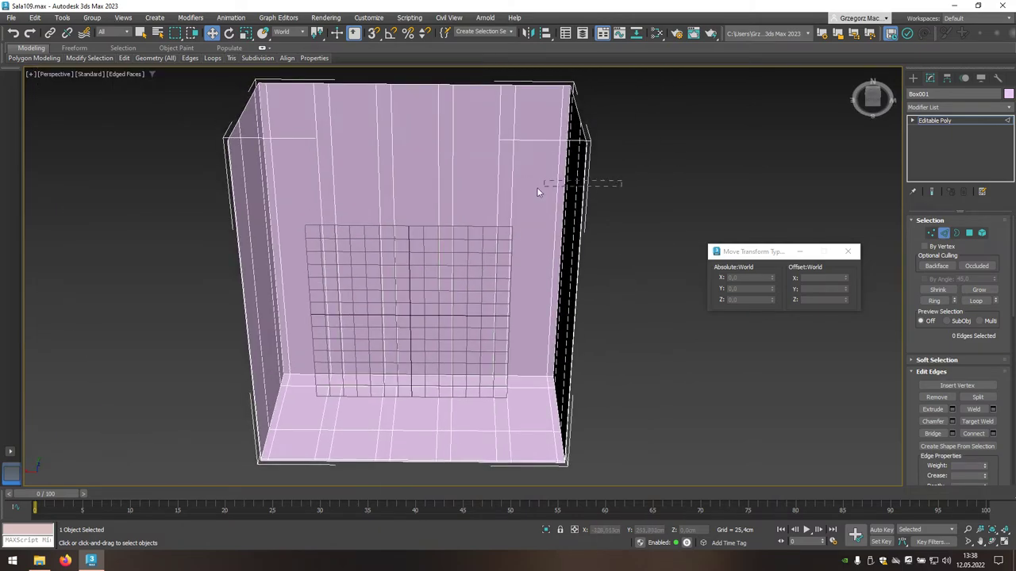
left_click_drag(537, 190, 173, 211)
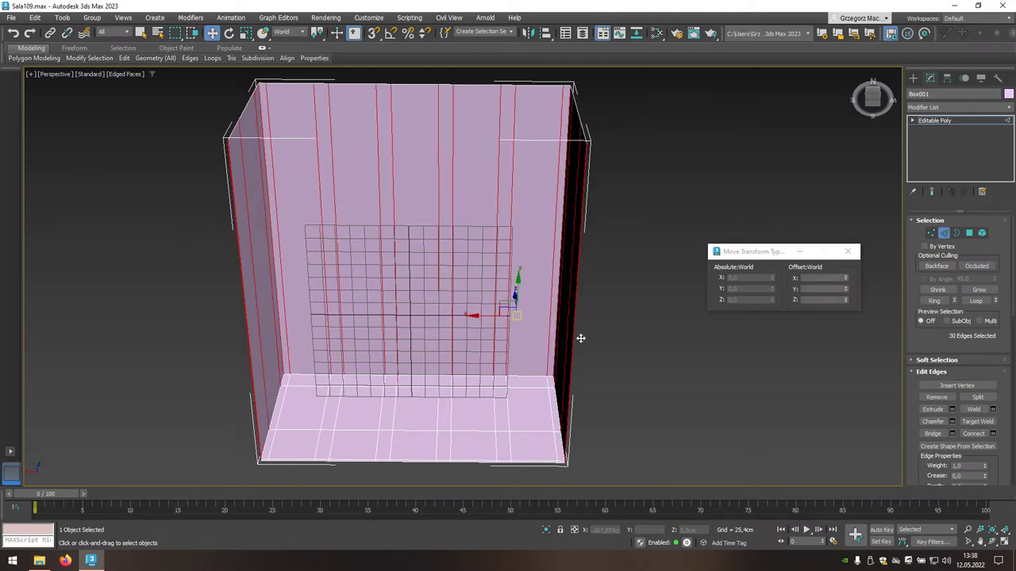
left_click(993, 434)
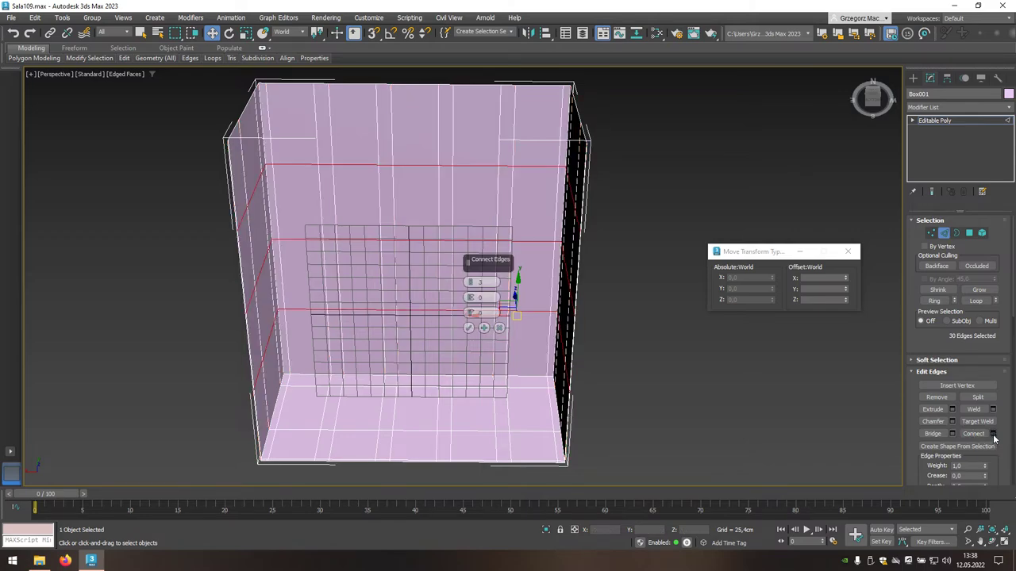
double_click(488, 283)
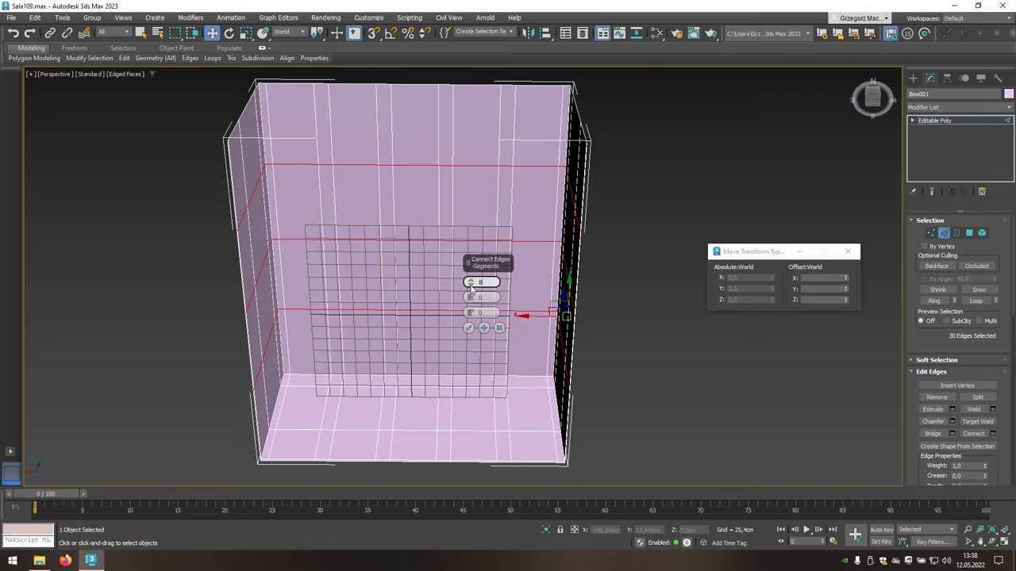
left_click(469, 329)
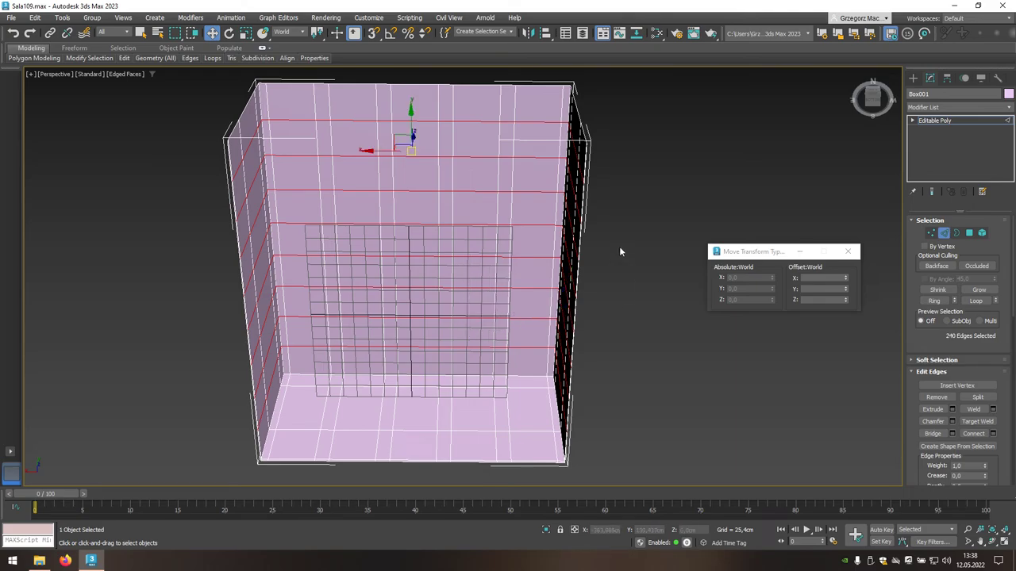
mouse_move(620, 247)
middle_mouse_down("alt")
mouse_move(615, 308)
mouse_move(658, 321)
middle_mouse_up("alt")
middle_click_drag(712, 324, 810, 324, "alt")
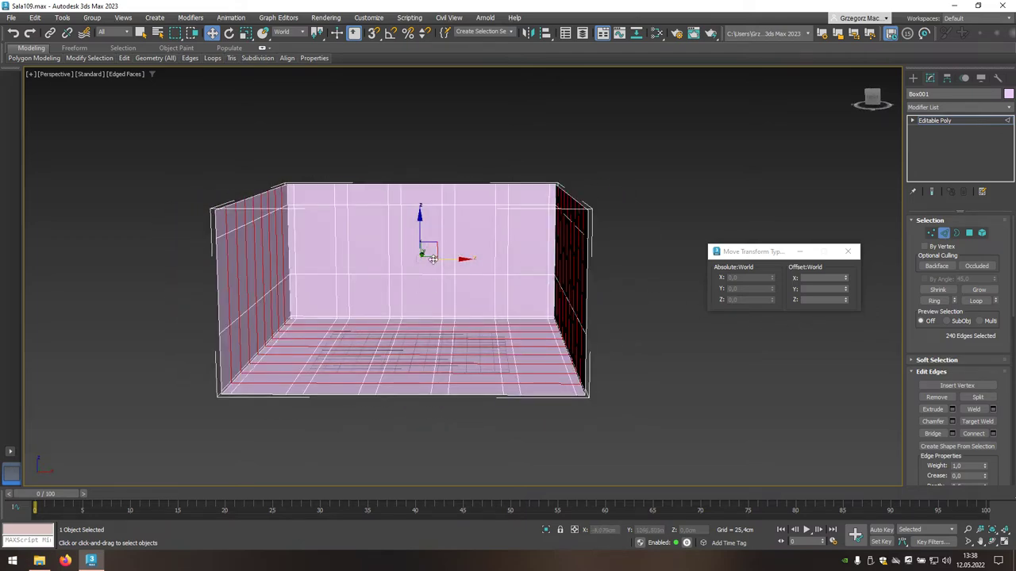
Step: Select the top horizontal edge loop of the back wall and move it to Z 205 cm
left_click(426, 205)
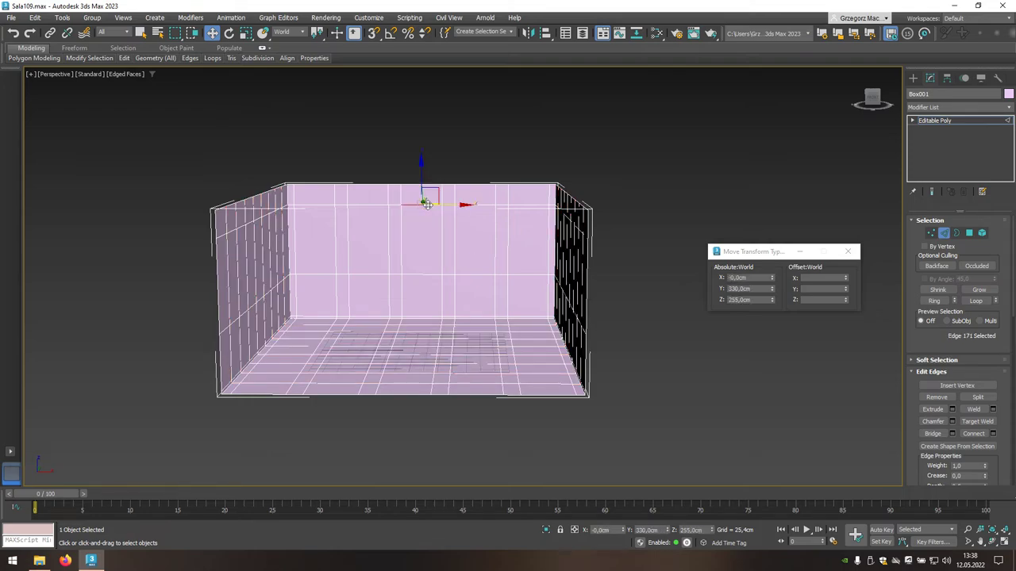
double_click(427, 205)
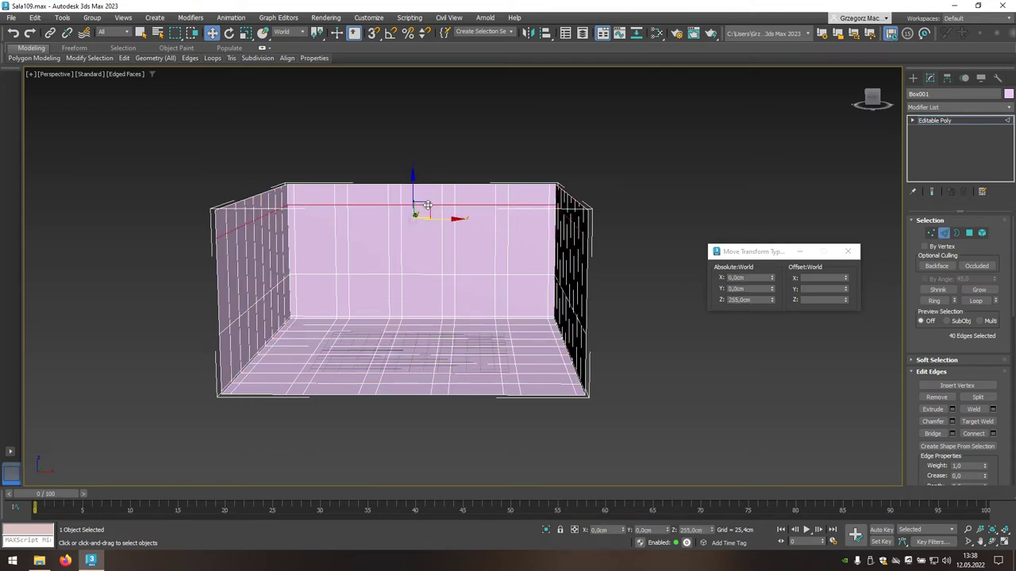
middle_click_drag(435, 228, 441, 238, "alt")
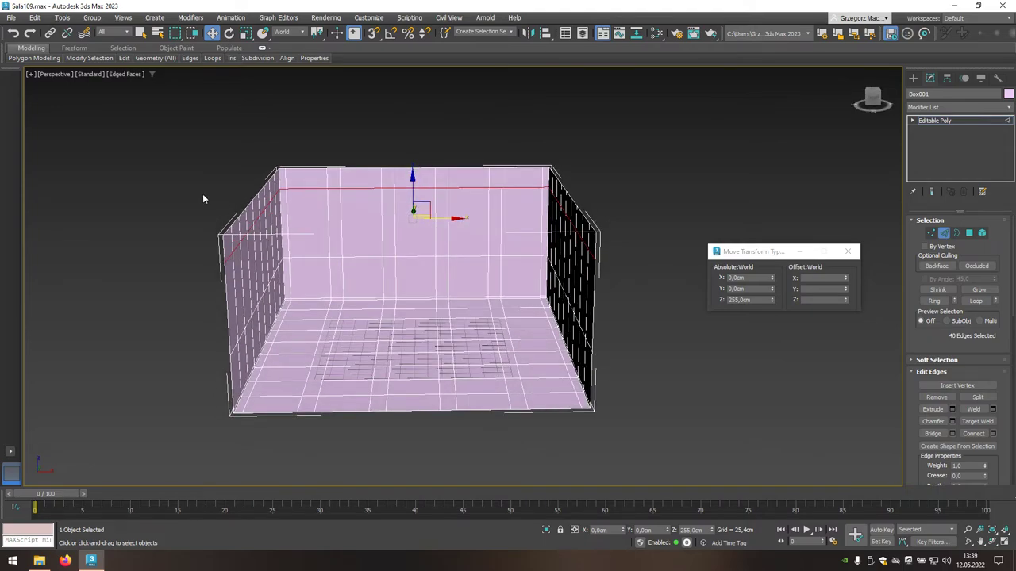
left_click_drag(201, 192, 628, 347)
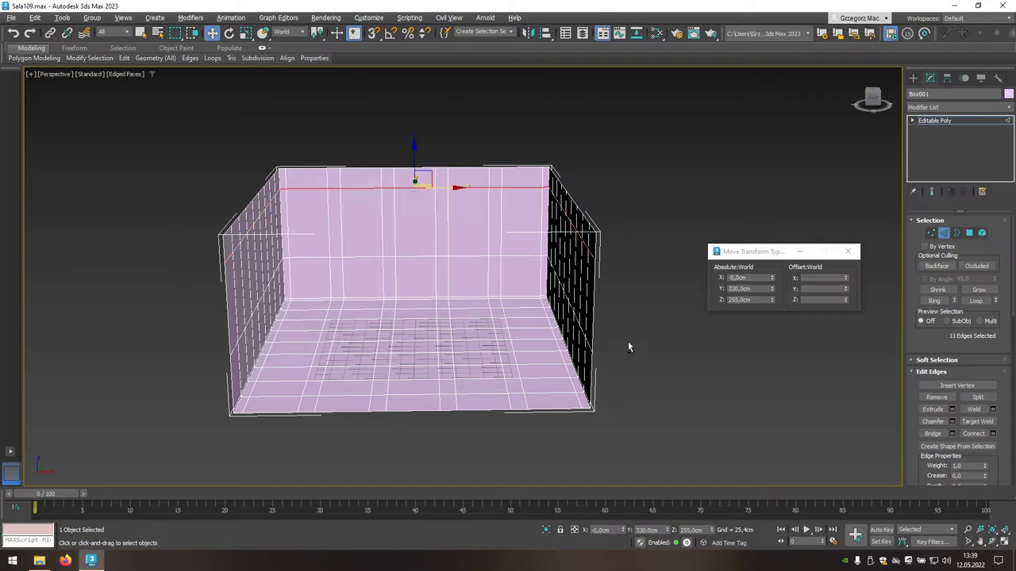
left_click_drag(586, 169, 549, 205)
left_click_drag(256, 152, 284, 205)
double_click(742, 300)
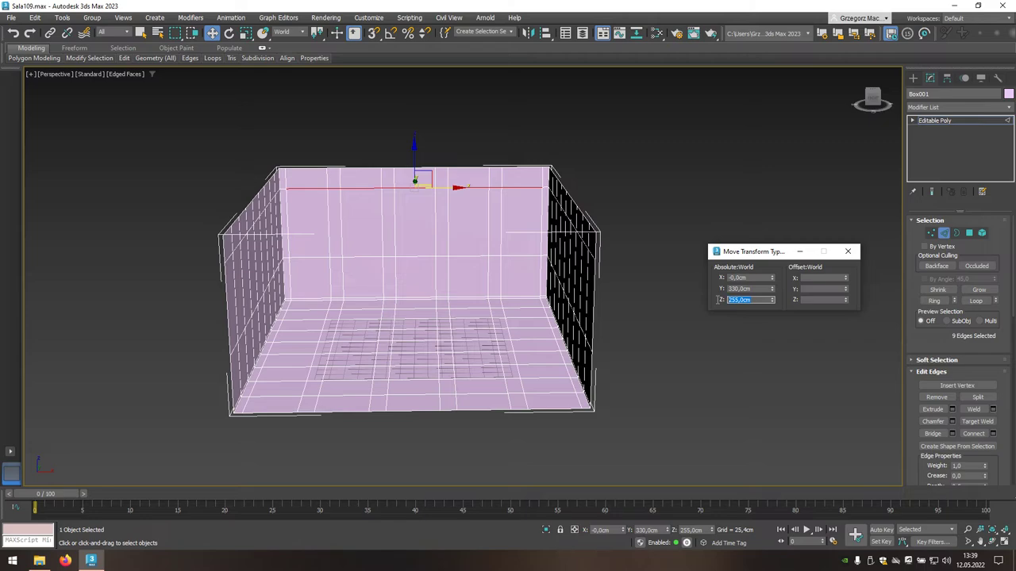
type("205")
key("Return")
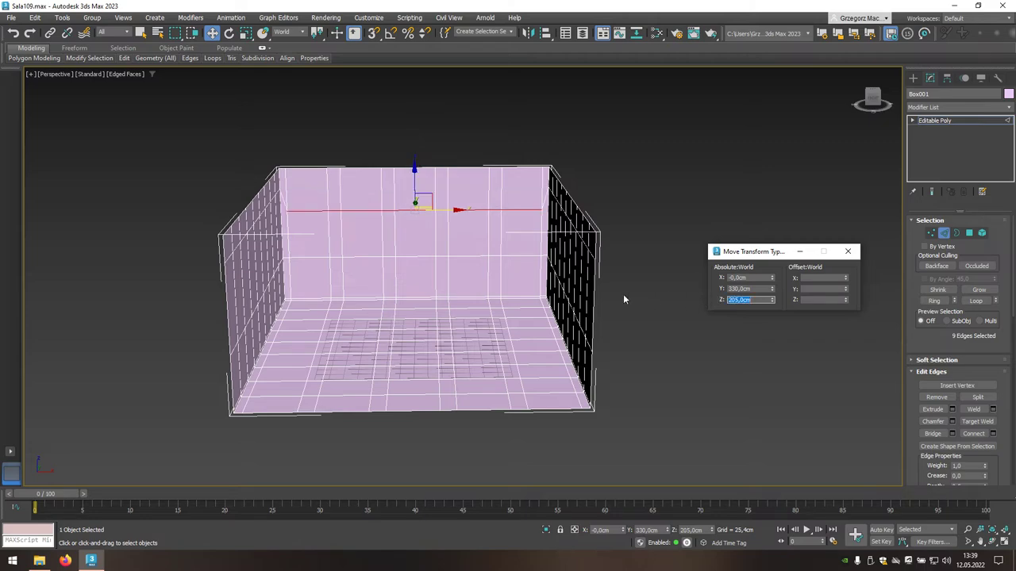
Step: Trim a vertical edge loop to the four right-wall edges and move them to X 55 cm
left_click(435, 238)
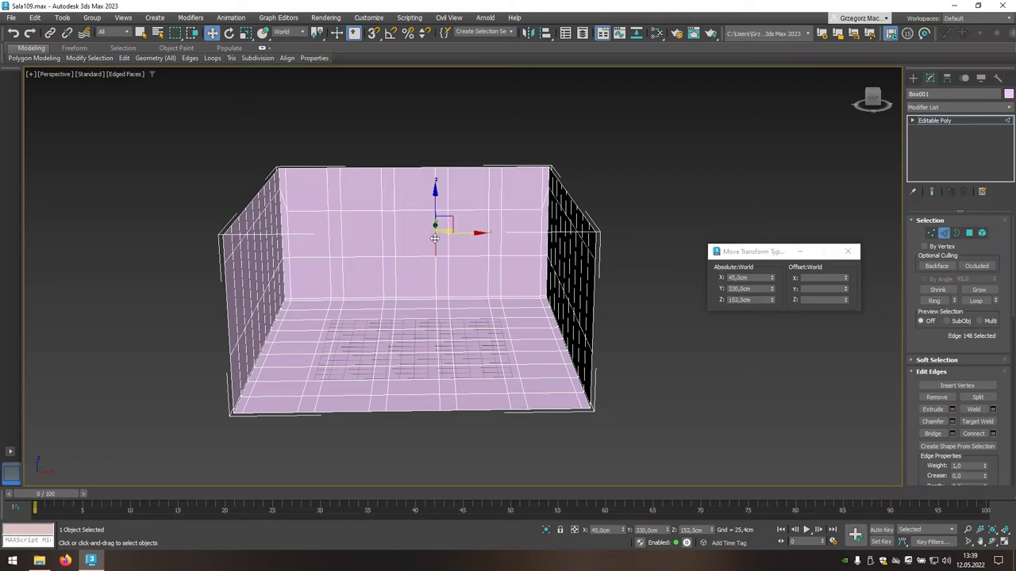
double_click(434, 237)
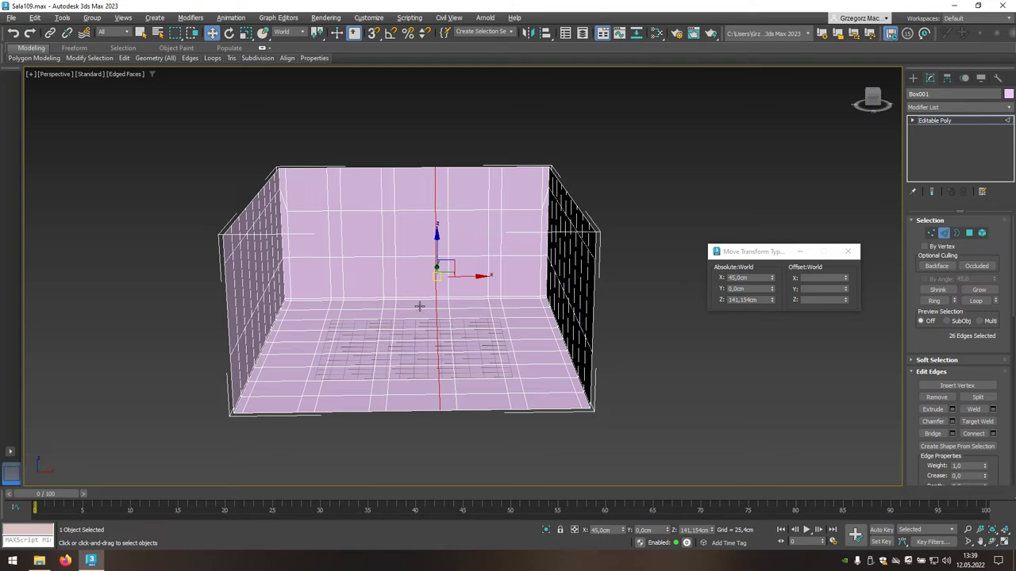
left_click_drag(484, 425, 486, 427)
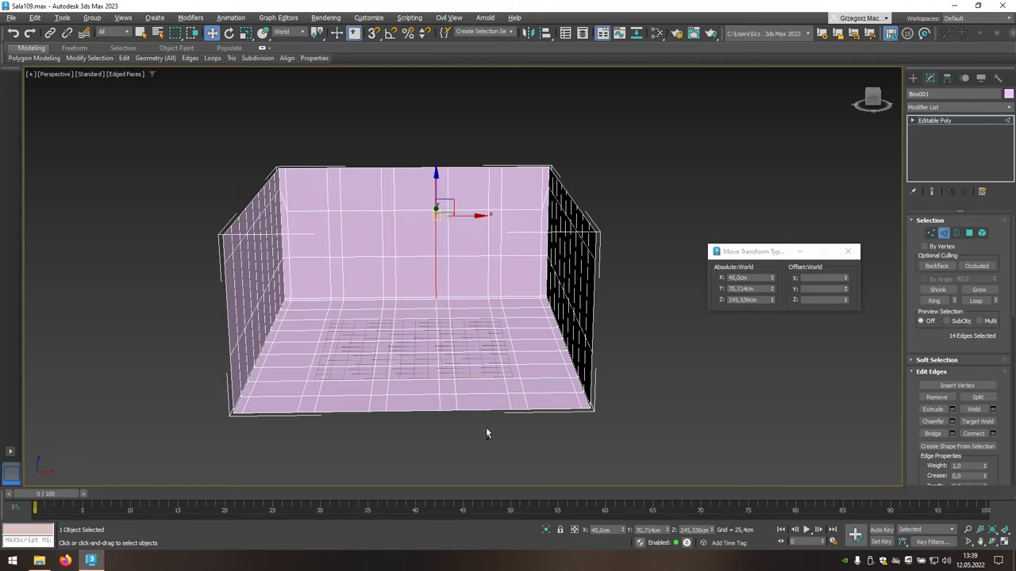
mouse_move(485, 427)
middle_mouse_down("alt")
mouse_move(478, 410)
mouse_move(418, 389)
middle_mouse_up("alt")
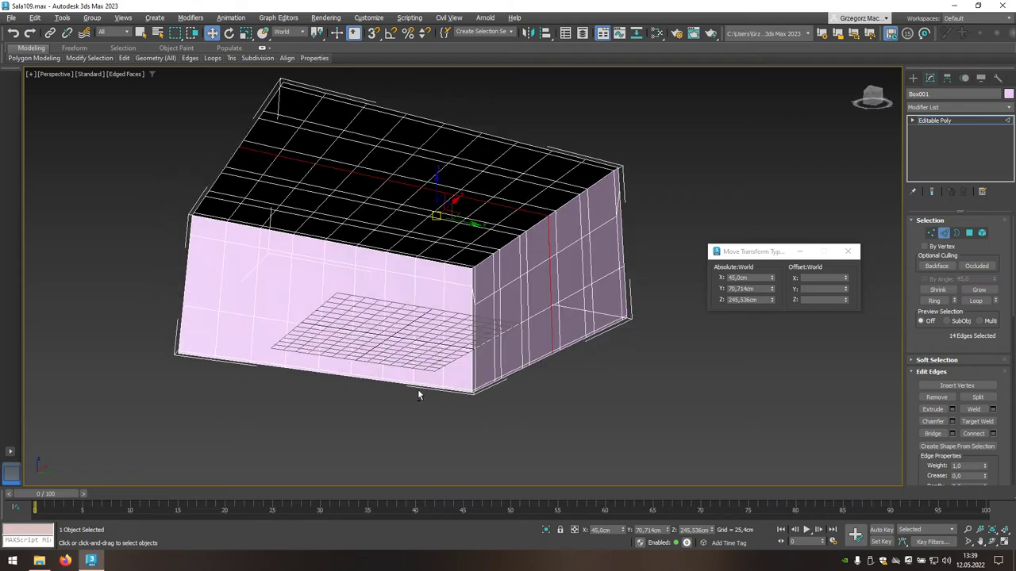
mouse_move(555, 124)
left_mouse_down()
mouse_move(452, 203)
mouse_move(446, 221)
left_mouse_up()
middle_click_drag(413, 341, 442, 265, "alt")
left_click_drag(191, 367, 176, 387, "alt")
mouse_move(338, 368)
middle_mouse_down()
mouse_move(418, 373)
mouse_move(352, 370)
middle_mouse_up()
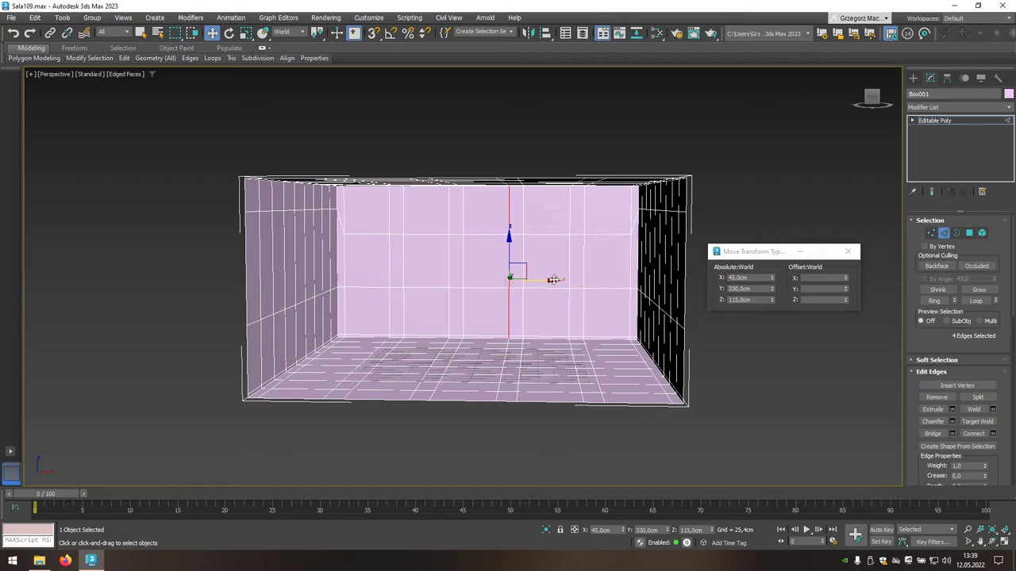
double_click(724, 278)
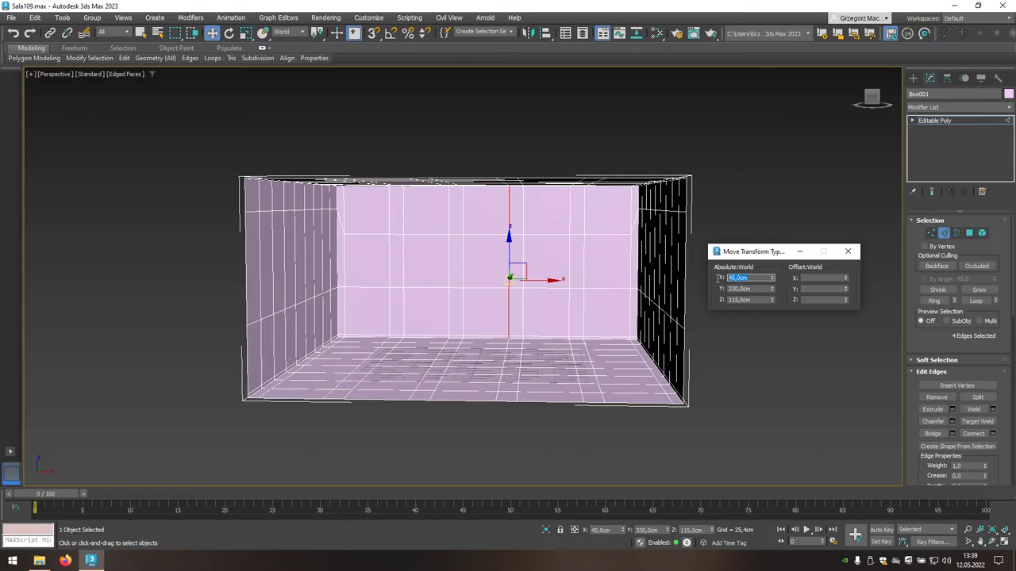
type("55")
key("Return")
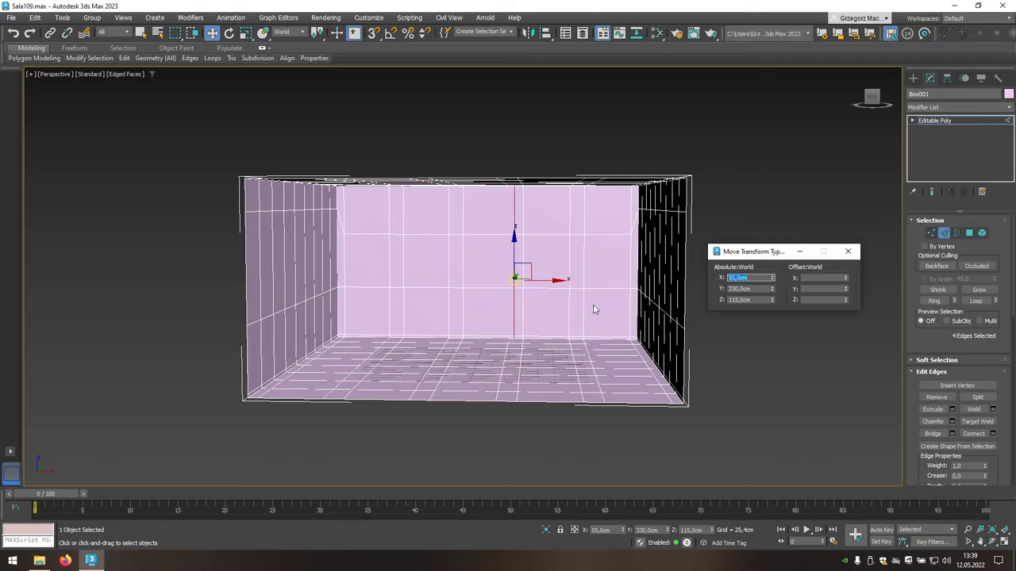
mouse_move(587, 302)
middle_mouse_down("alt")
mouse_move(593, 288)
mouse_move(565, 390)
mouse_move(562, 370)
middle_mouse_up("alt")
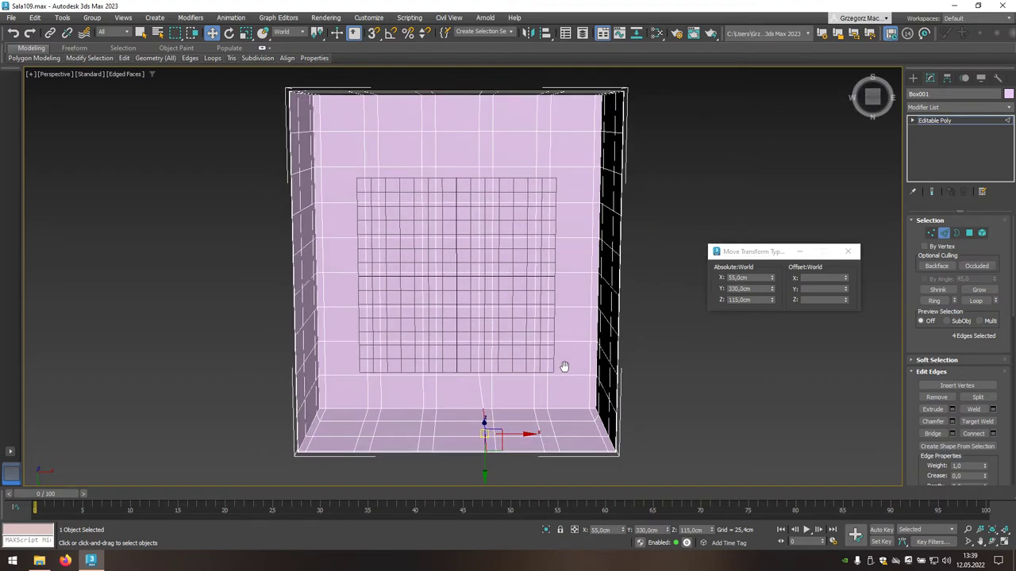
Step: Clear the selection, hide the grid, and move one horizontal loop to Y 230 cm
left_click(664, 370)
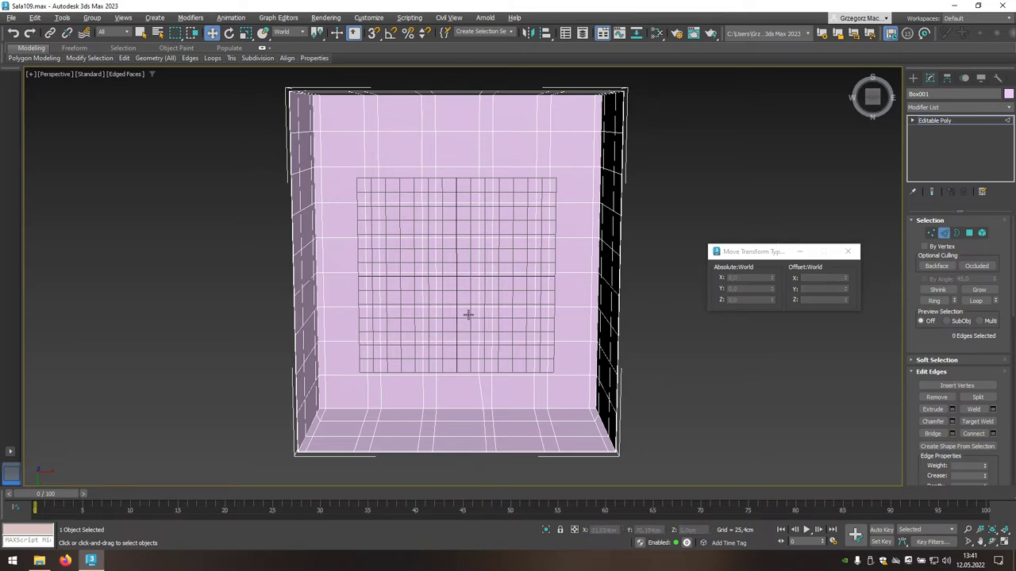
key("ctrl+z")
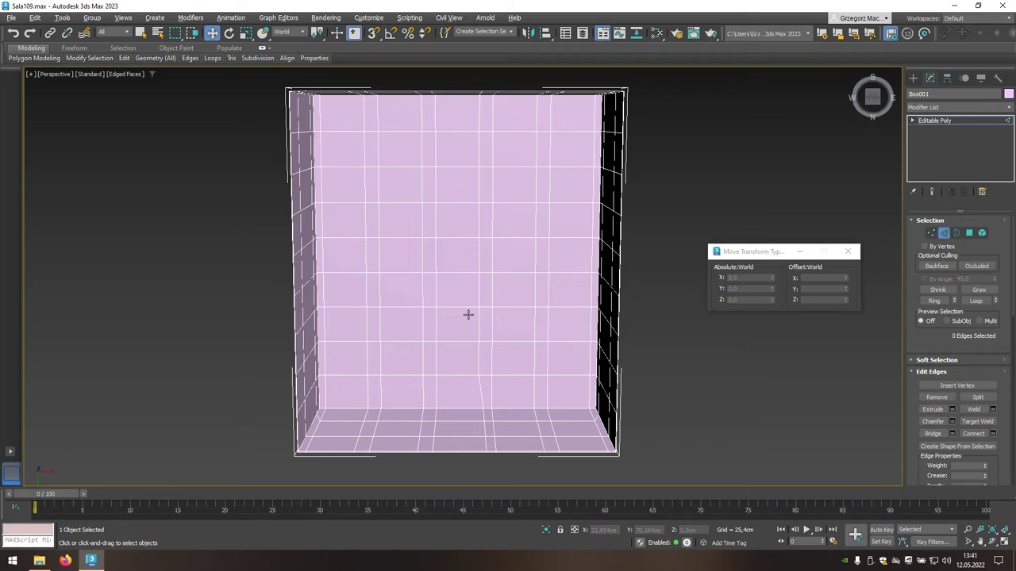
double_click(512, 375)
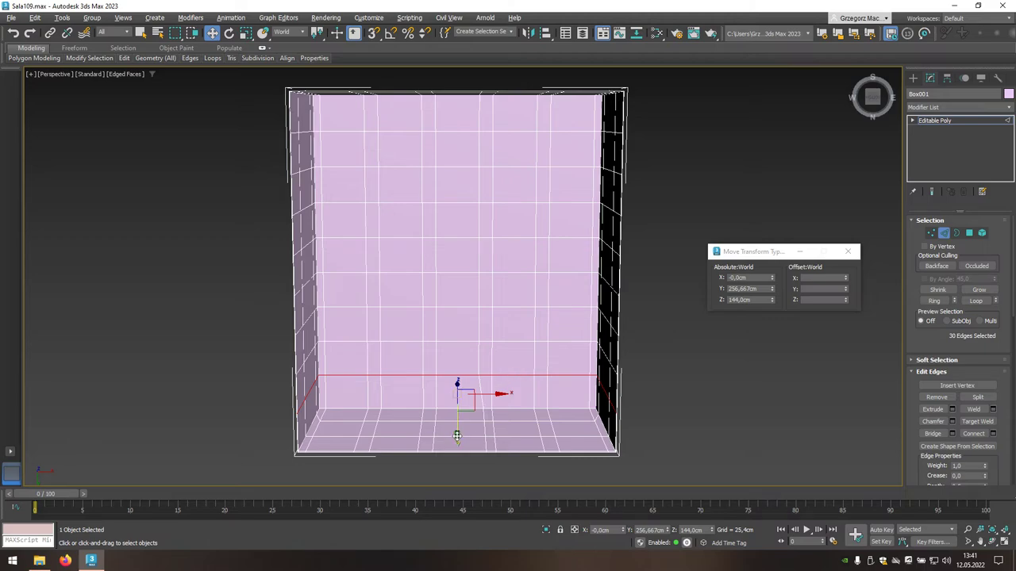
left_click(750, 289)
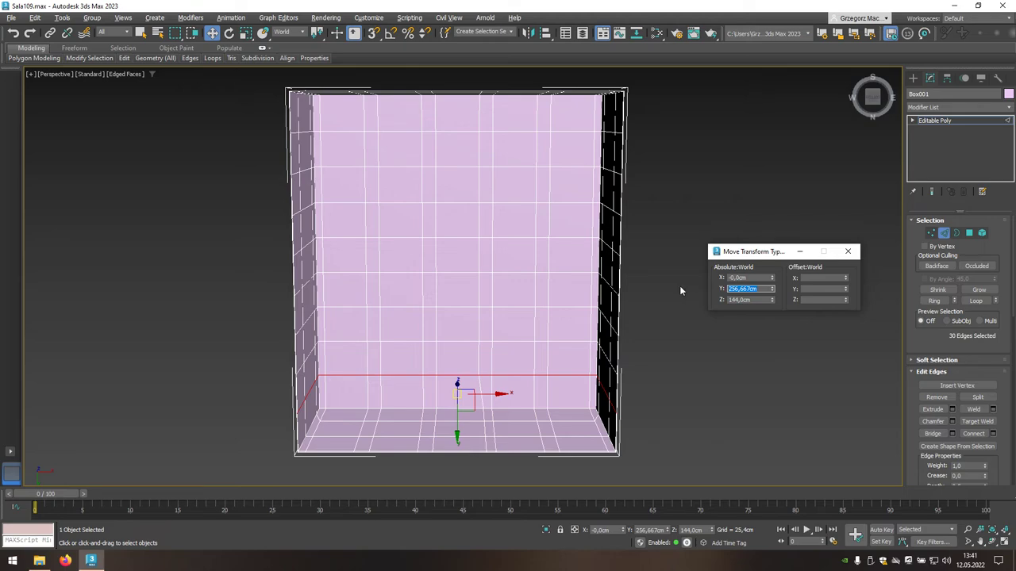
type("230")
key("Return")
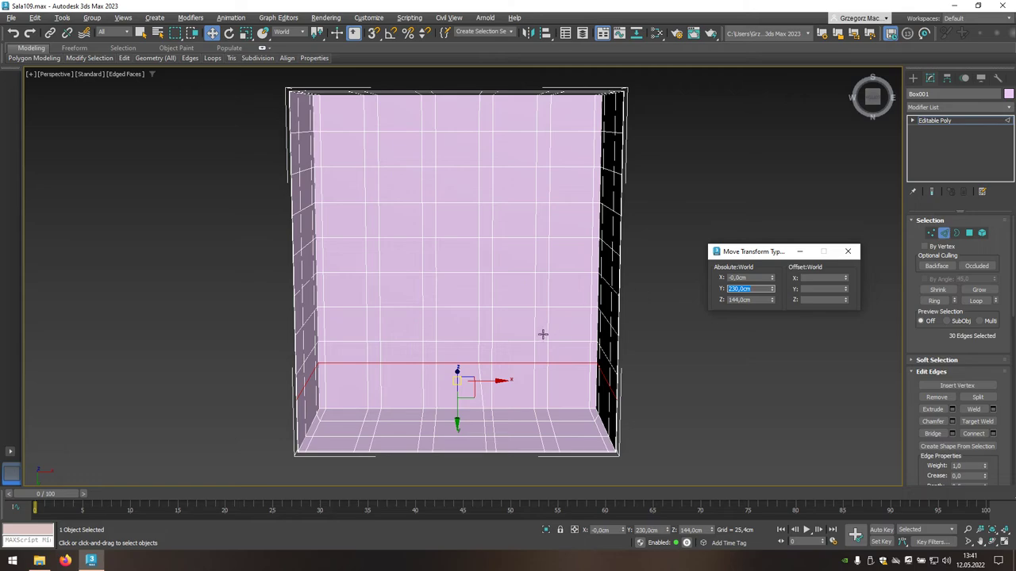
Step: Select the next wall edge loop and move it to Y 170 cm
left_click(527, 343)
type("183,333")
double_click(527, 343)
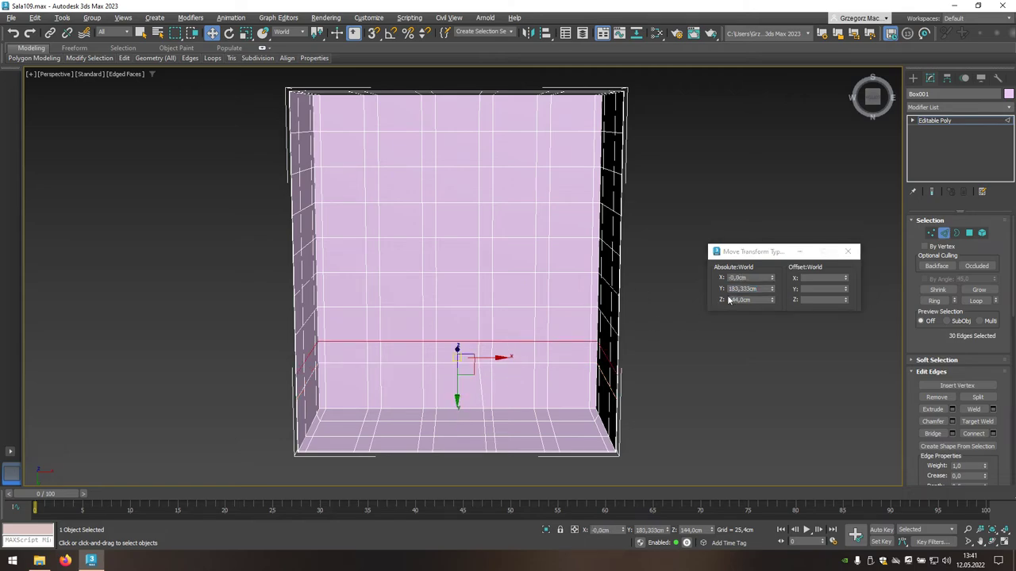
left_click_drag(758, 289, 713, 291)
type("1")
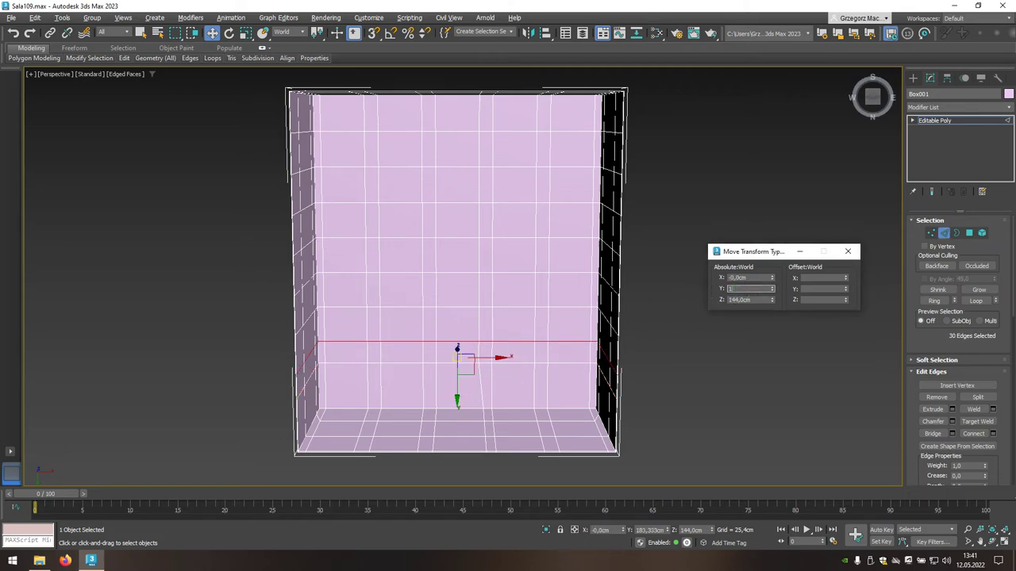
type("70")
key("Return")
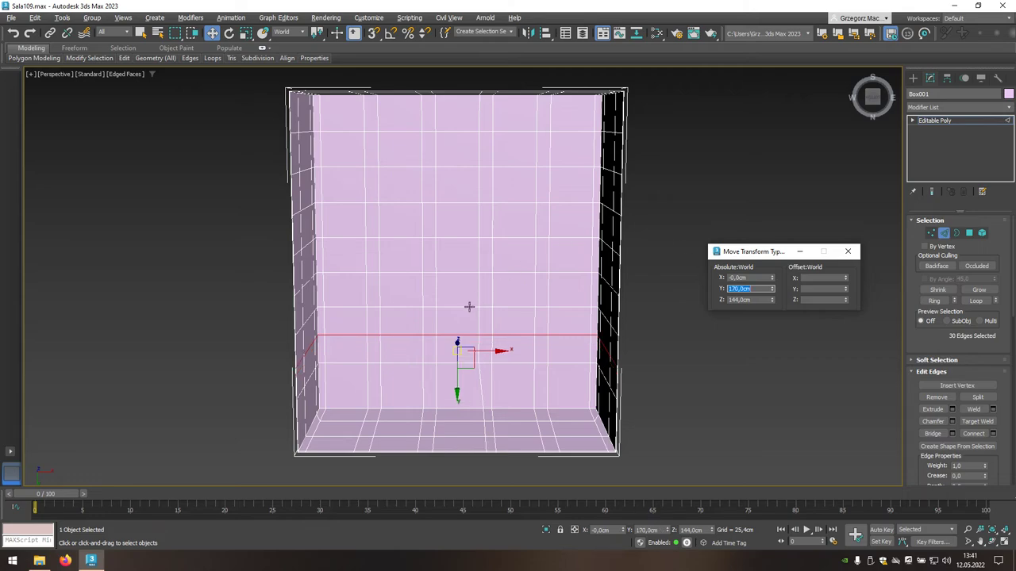
Step: Move the next horizontal edge loop to Y 90 cm
left_click_drag(468, 335, 468, 308)
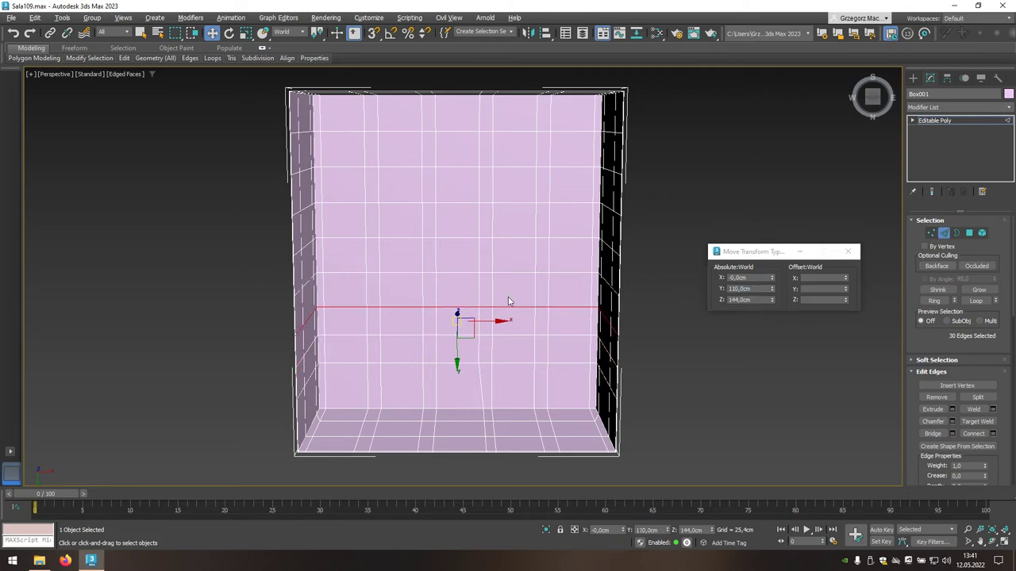
double_click(743, 289)
type("90")
key("Return")
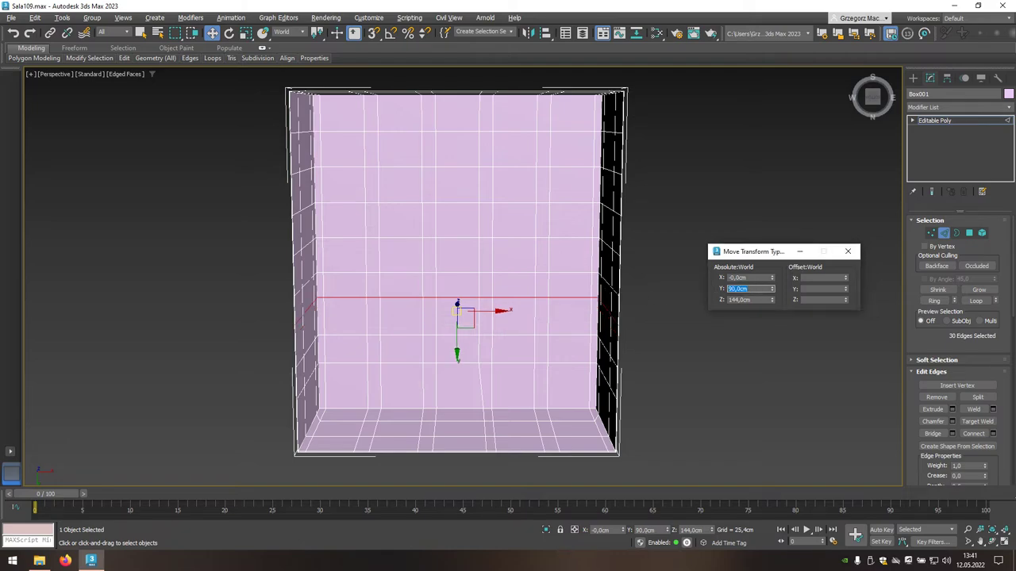
Step: Select the following edge loop and move it to Y 30 cm
left_click(473, 273)
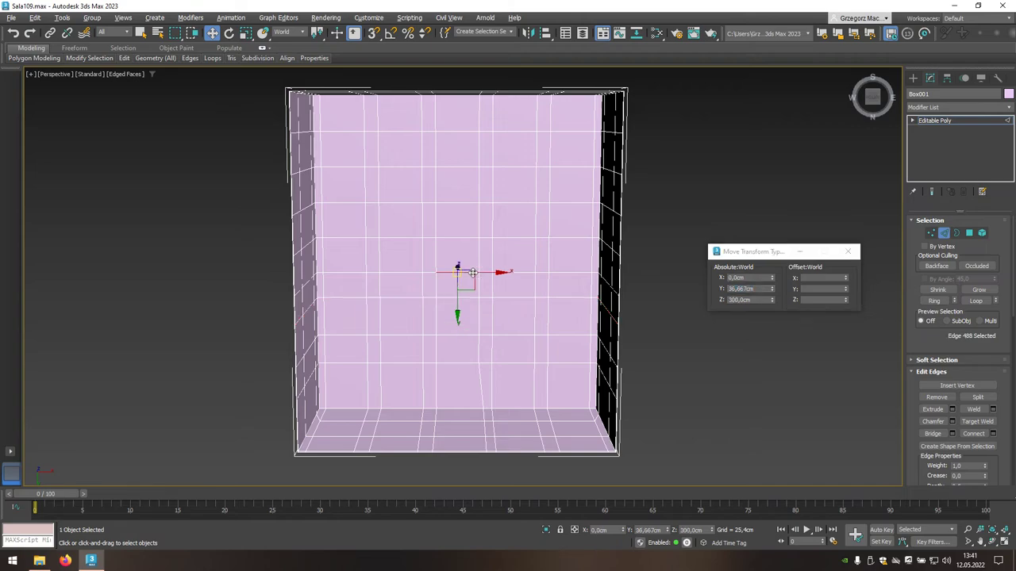
double_click(473, 273)
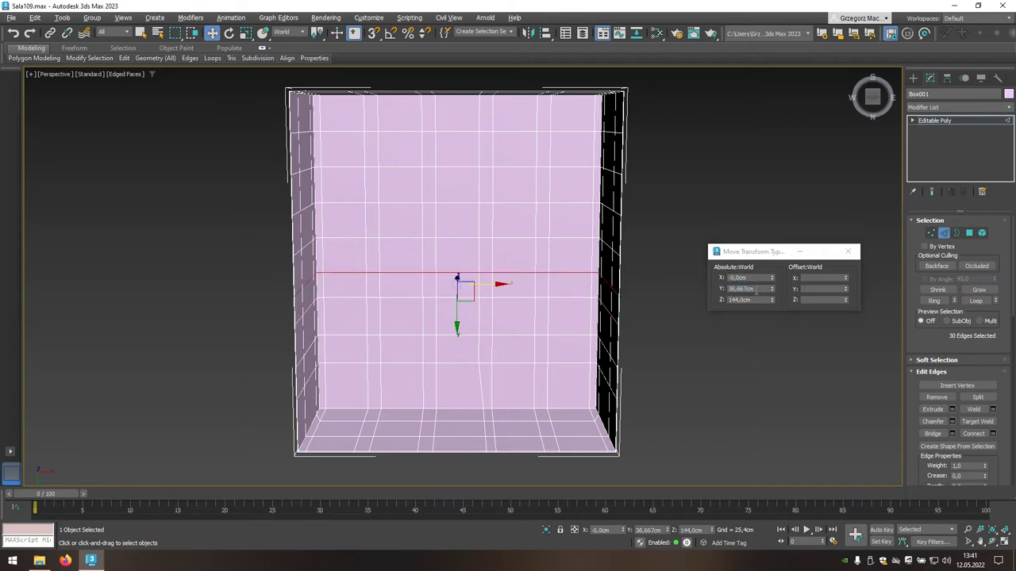
left_click_drag(755, 291, 720, 290)
type("30")
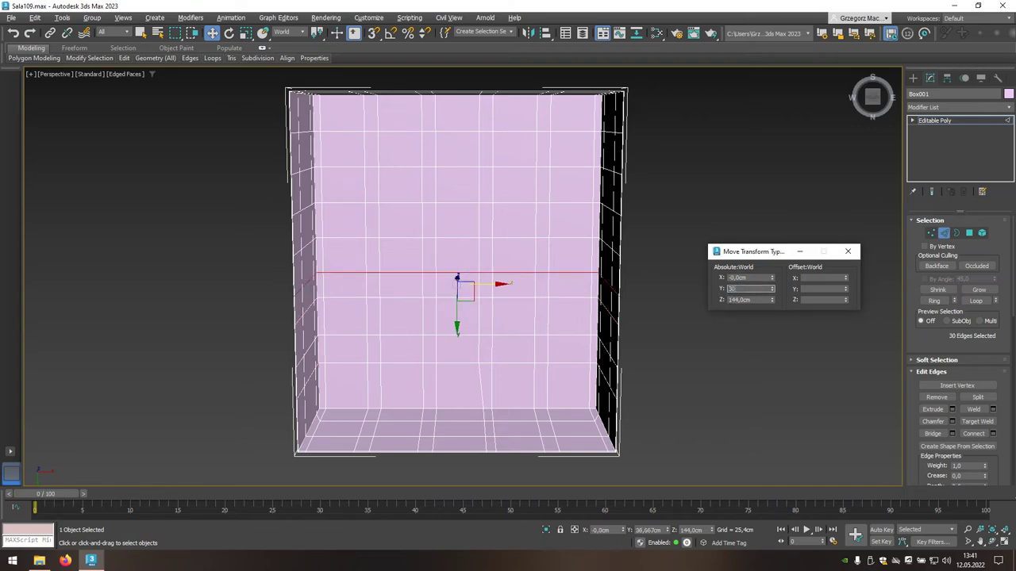
key("Return")
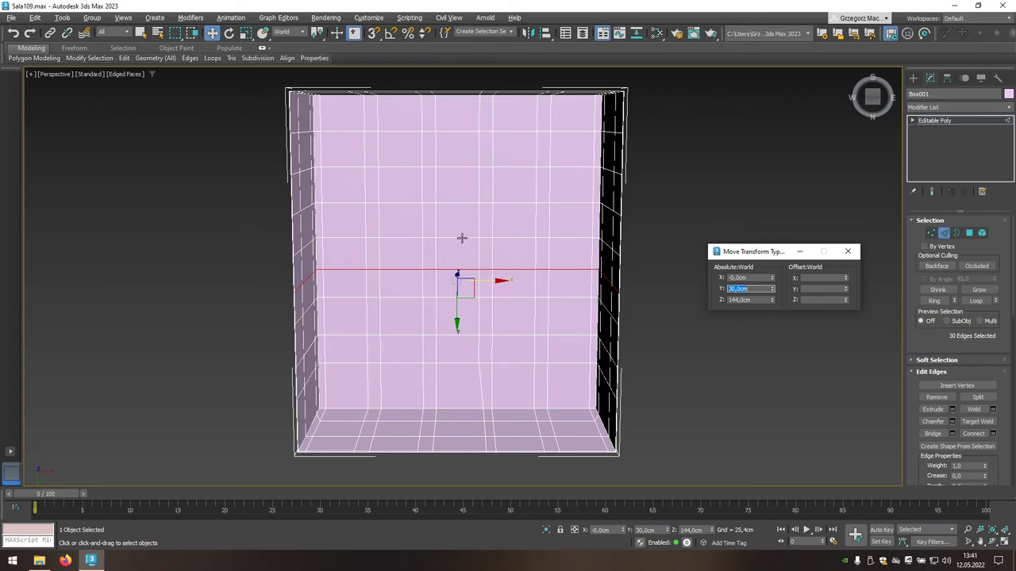
Step: Undo the last move, then place two loops at Y -35 cm and Y -95 cm
key("ctrl+z")
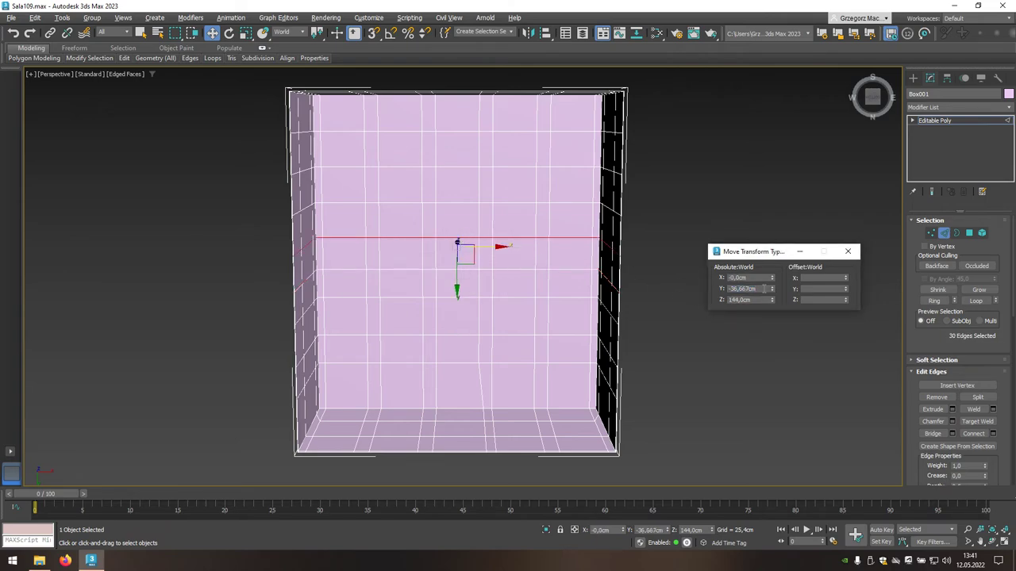
double_click(764, 289)
type("-35")
key("Return")
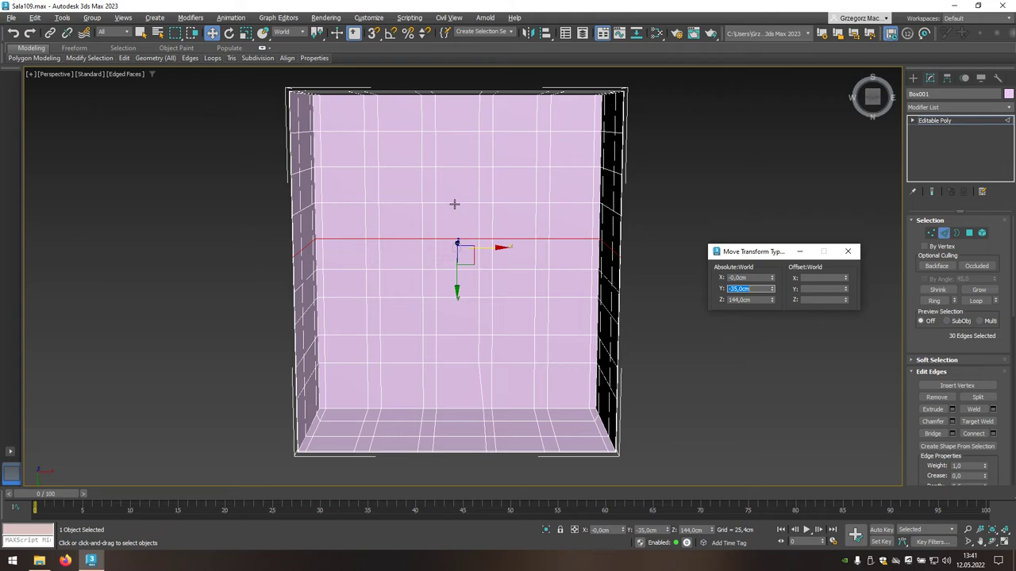
left_click_drag(456, 205, 467, 210)
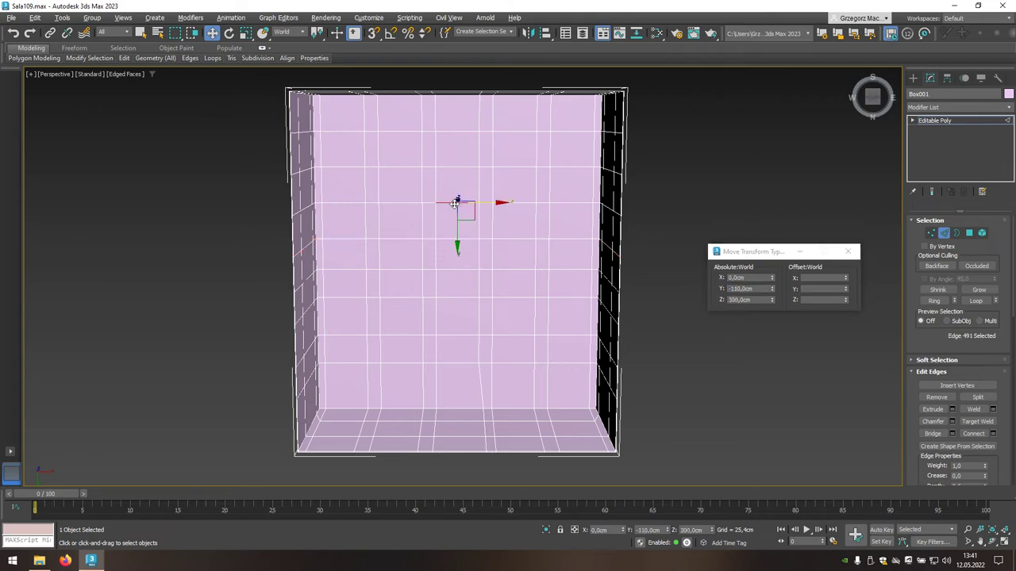
double_click(757, 289)
type("-95")
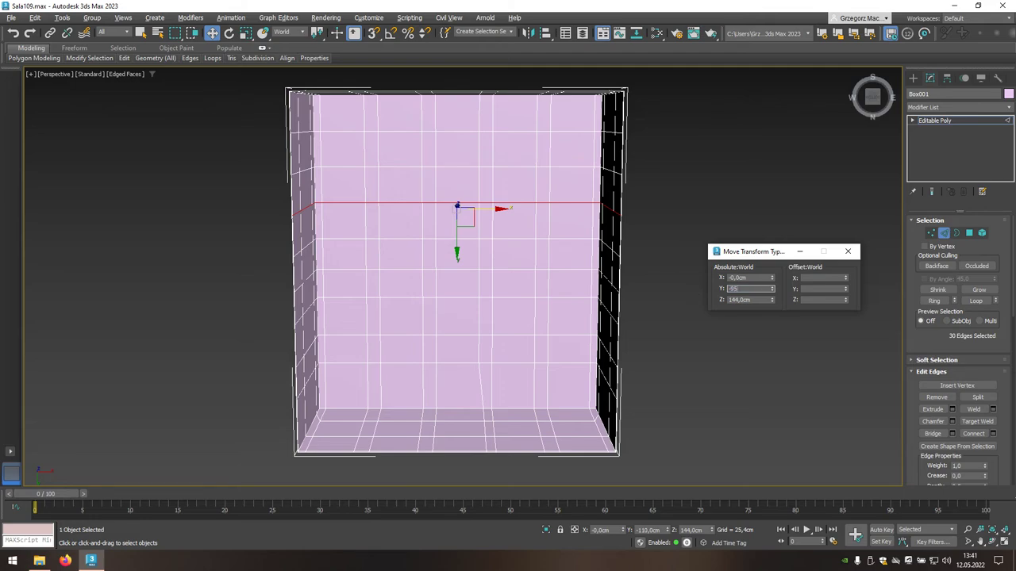
key("Return")
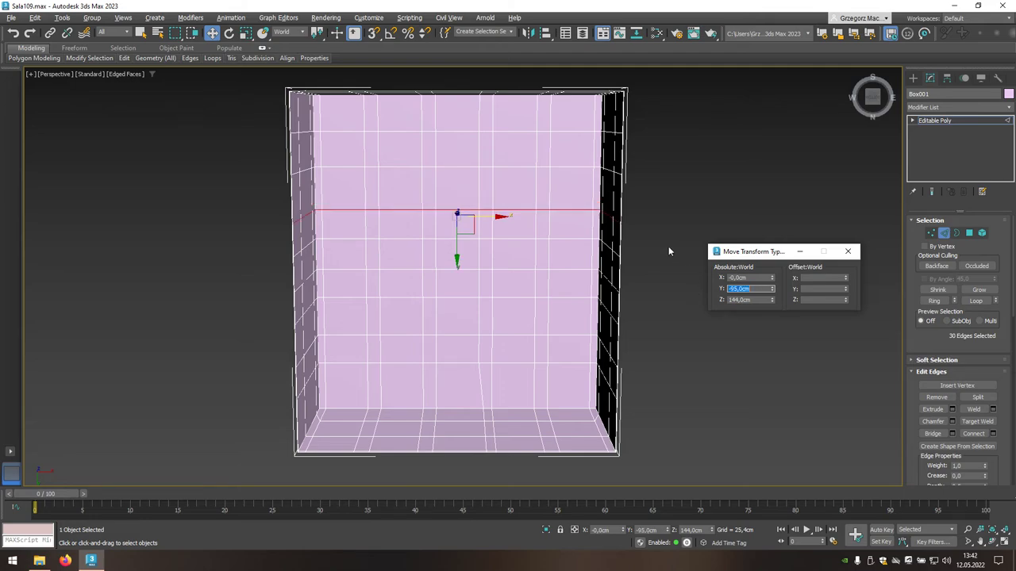
Step: Move the two higher loops to Y -175 cm and Y -235 cm, then deselect
left_click(470, 168)
double_click(470, 168)
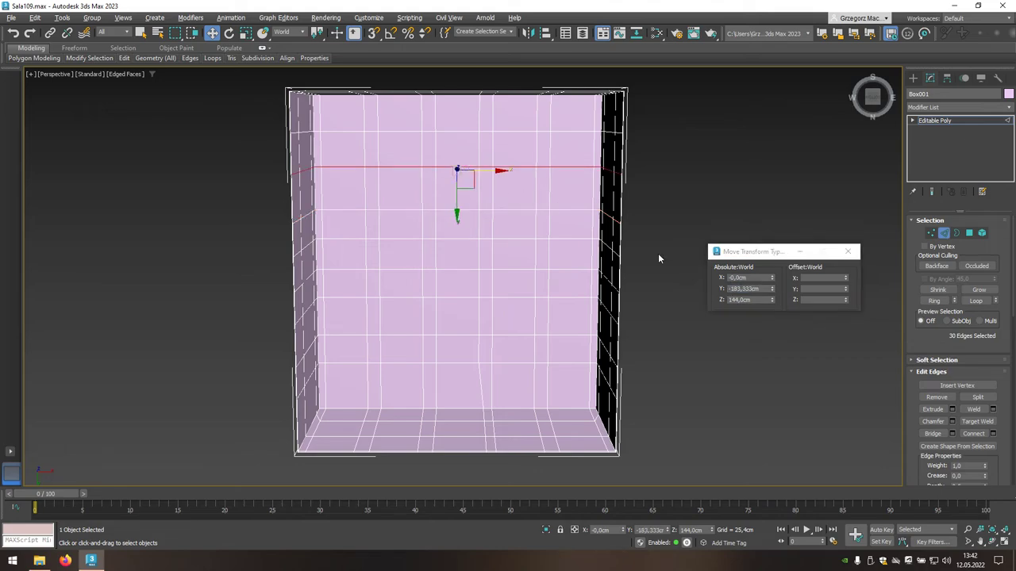
left_click_drag(761, 289, 714, 289)
type("-175")
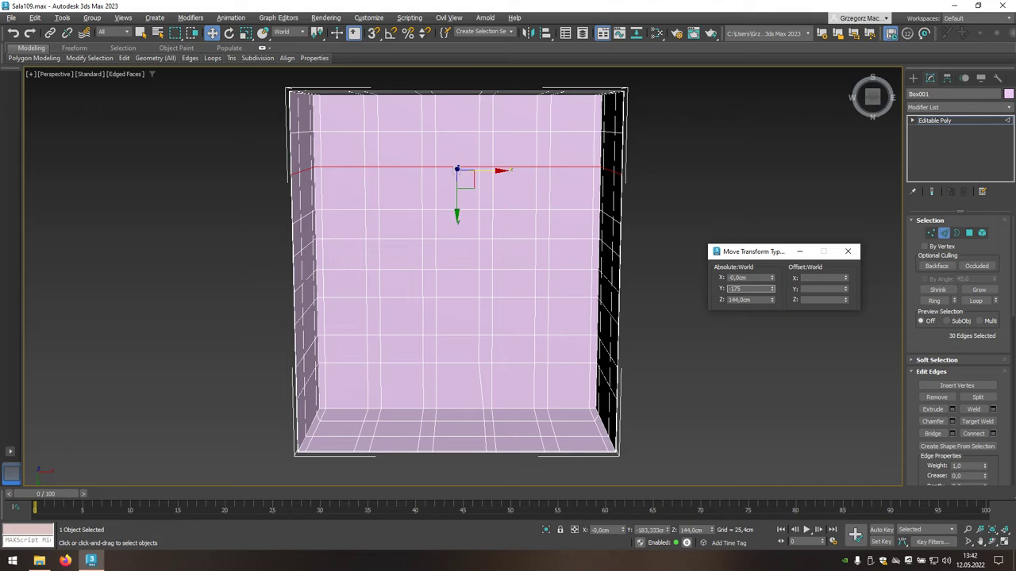
key("Return")
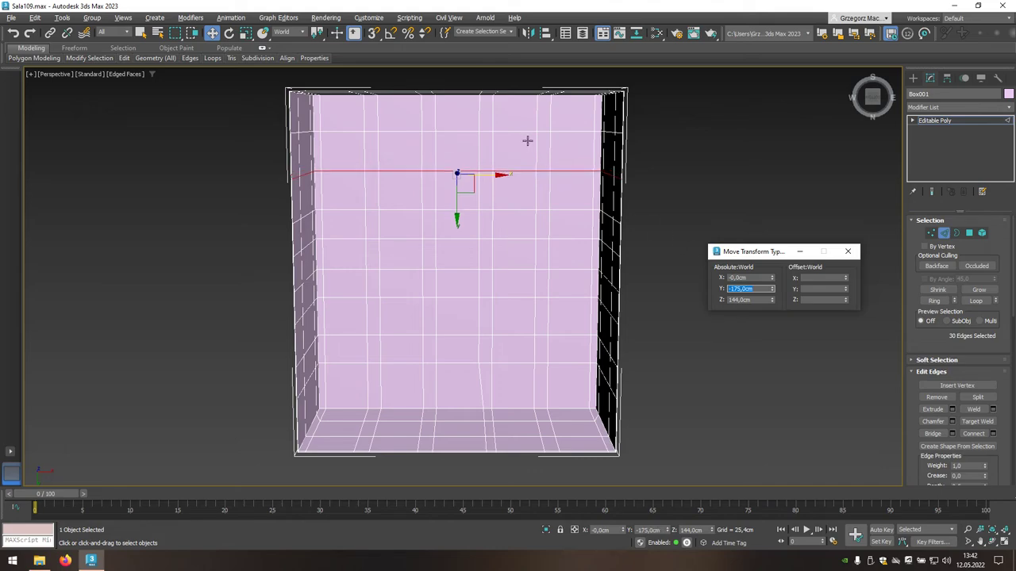
left_click(516, 133)
double_click(515, 132)
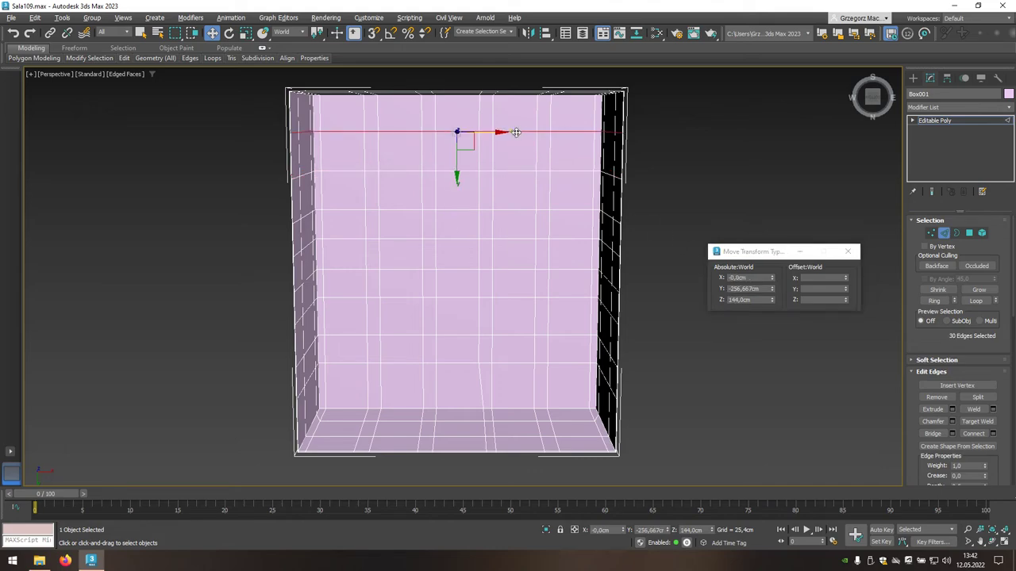
left_click_drag(762, 289, 723, 289)
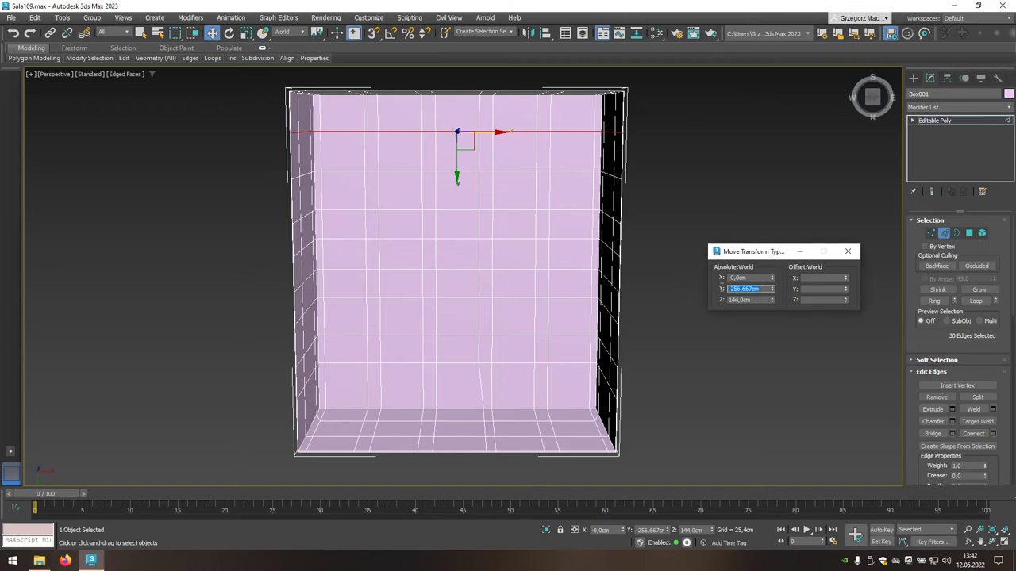
type("-235")
key("Return")
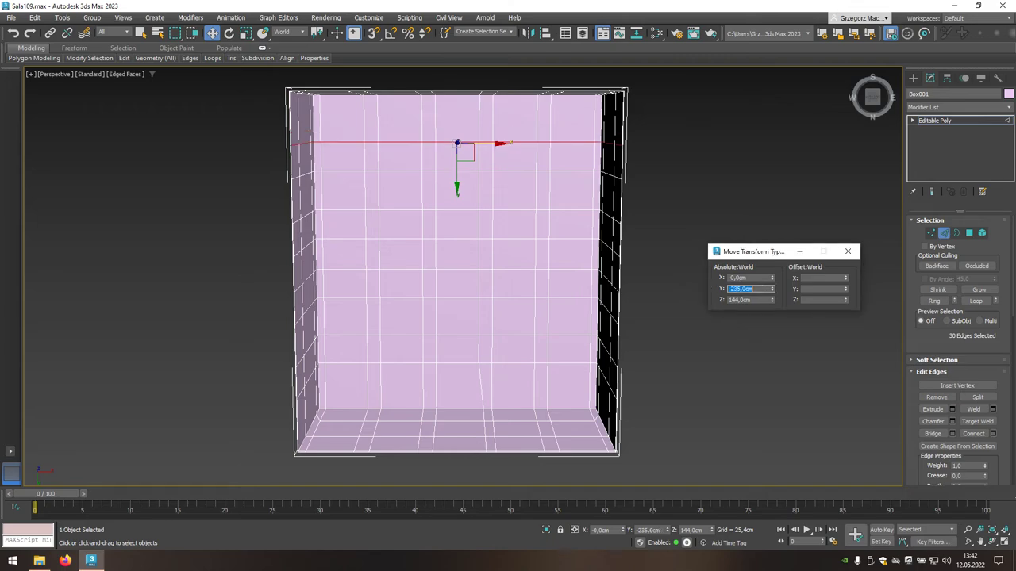
left_click(745, 354)
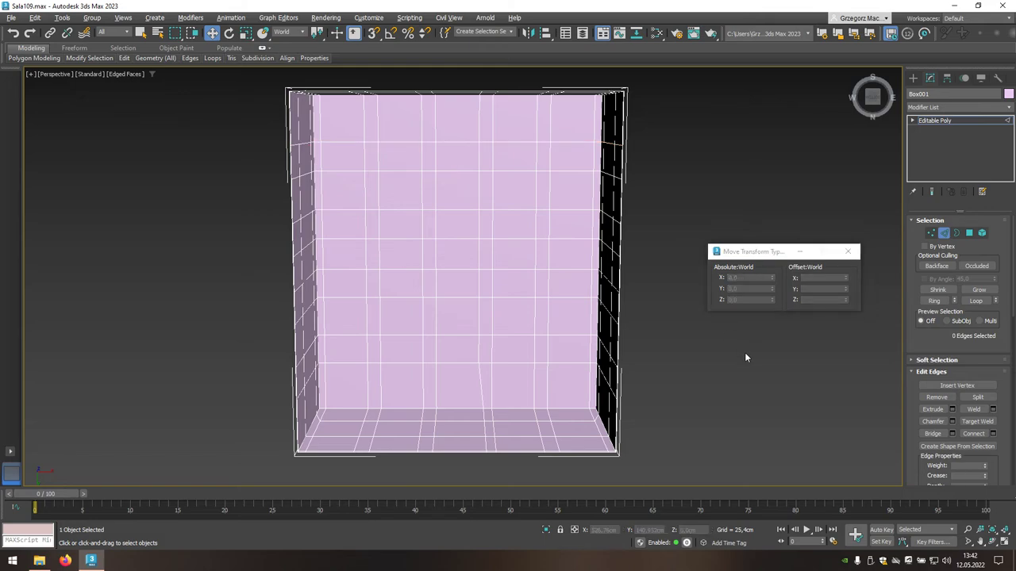
Step: Select a vertical wall loop, keep only its top edges, and move them to X -223 cm
left_click(321, 159)
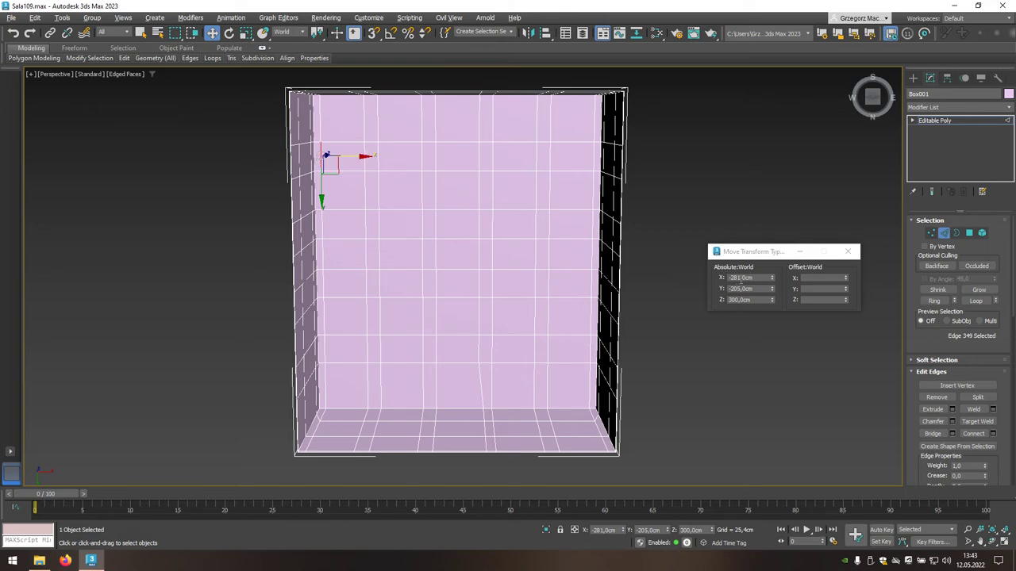
left_click(593, 165)
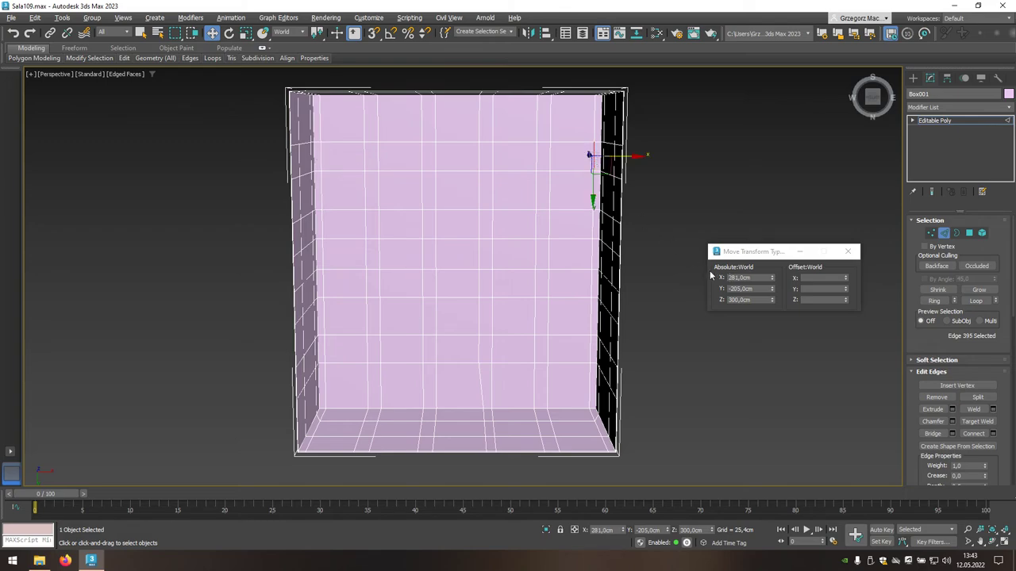
double_click(364, 157)
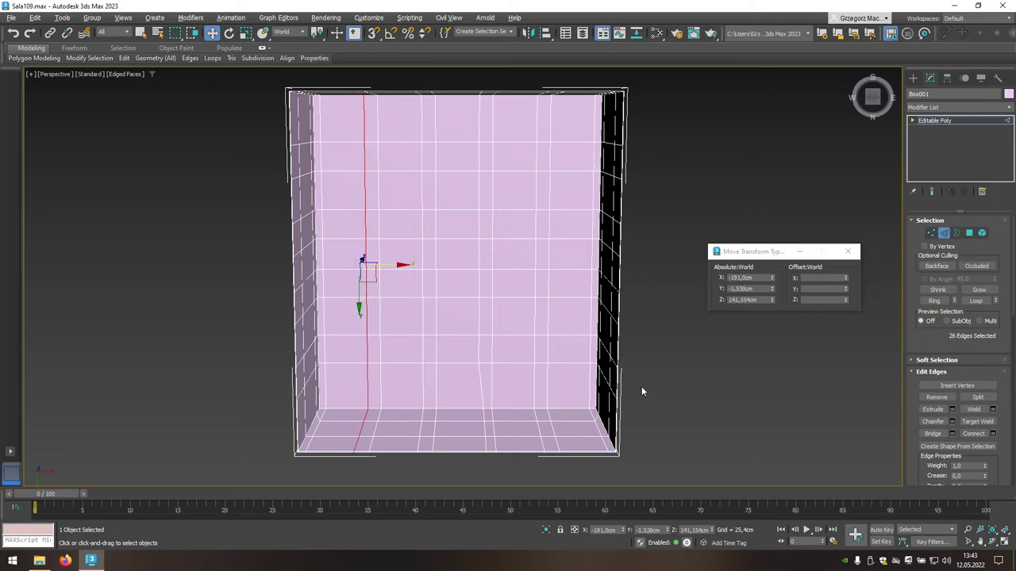
left_click_drag(643, 389, 237, 465, "alt")
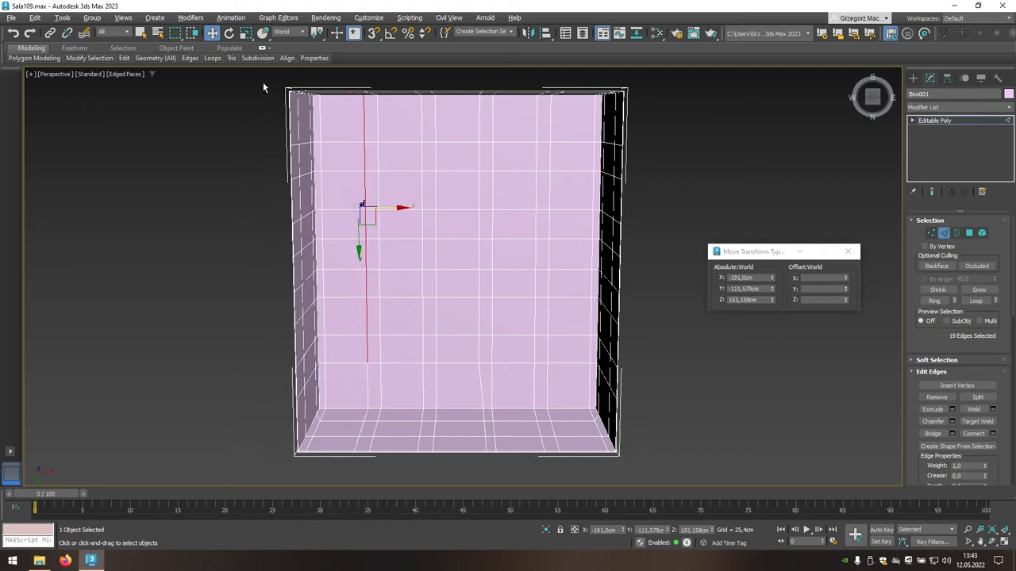
left_click_drag(263, 82, 656, 127)
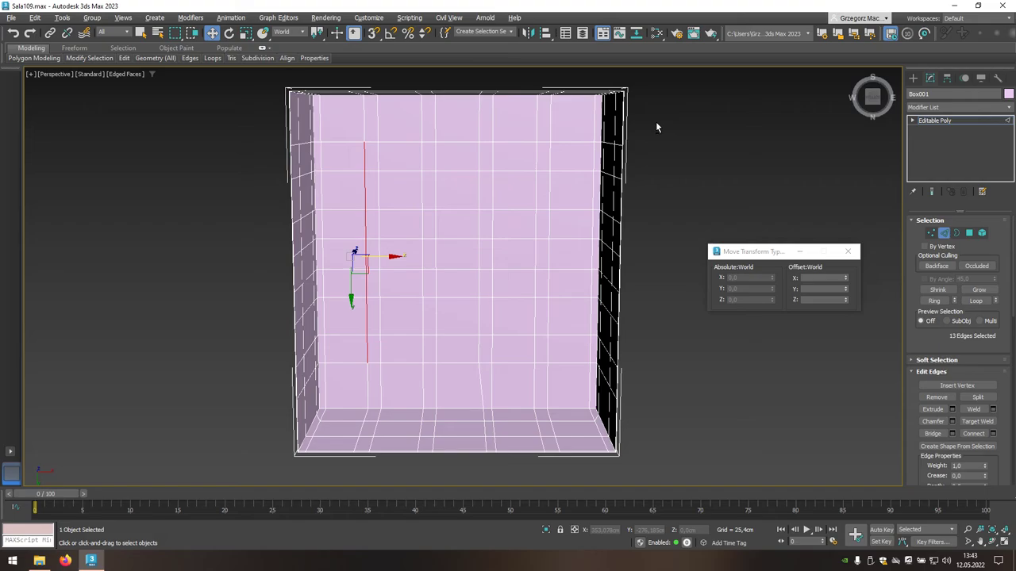
mouse_move(670, 319)
middle_mouse_down("alt")
mouse_move(624, 335)
mouse_move(595, 367)
mouse_move(617, 376)
mouse_move(611, 401)
mouse_move(678, 334)
middle_mouse_up("alt")
left_click_drag(687, 284, 100, 376, "alt")
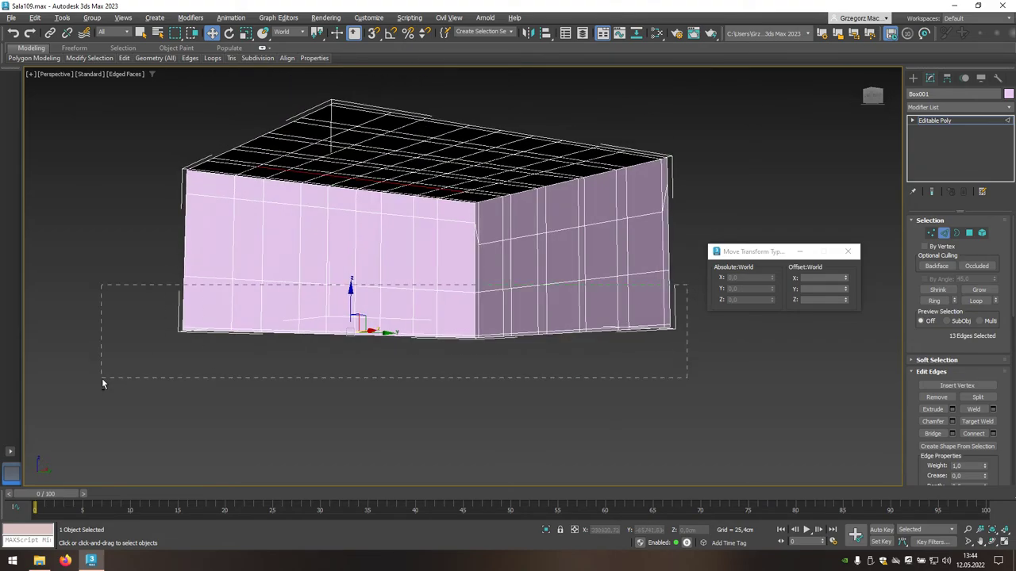
mouse_move(372, 376)
middle_mouse_down("alt")
mouse_move(431, 307)
mouse_move(423, 347)
middle_mouse_up("alt")
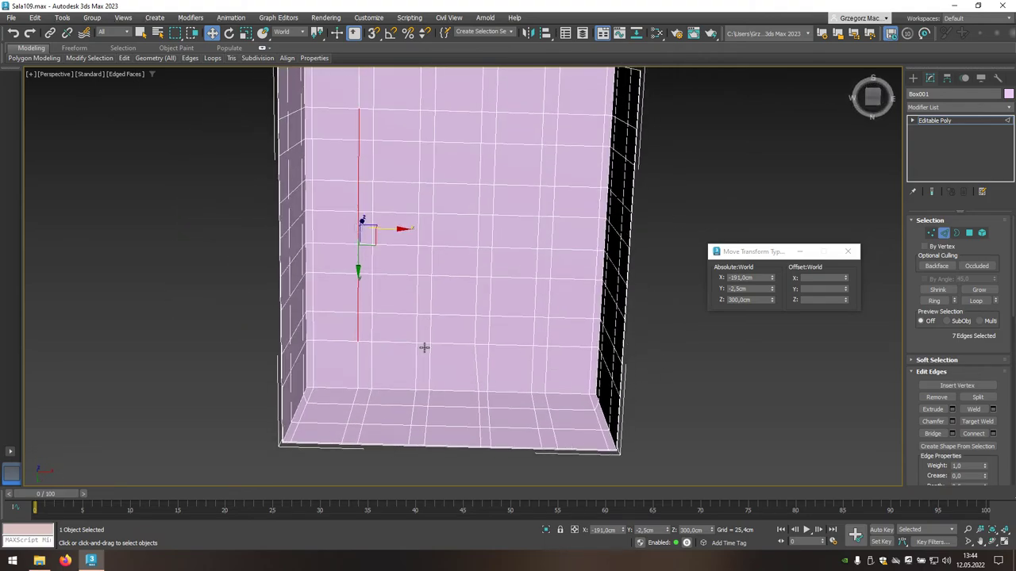
left_click(766, 278)
type("-223")
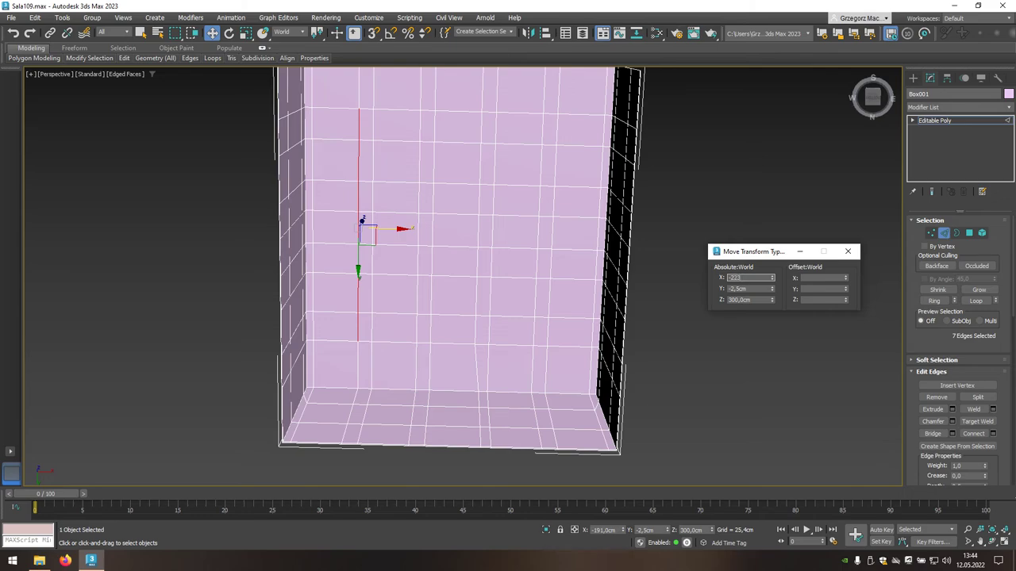
key("Return")
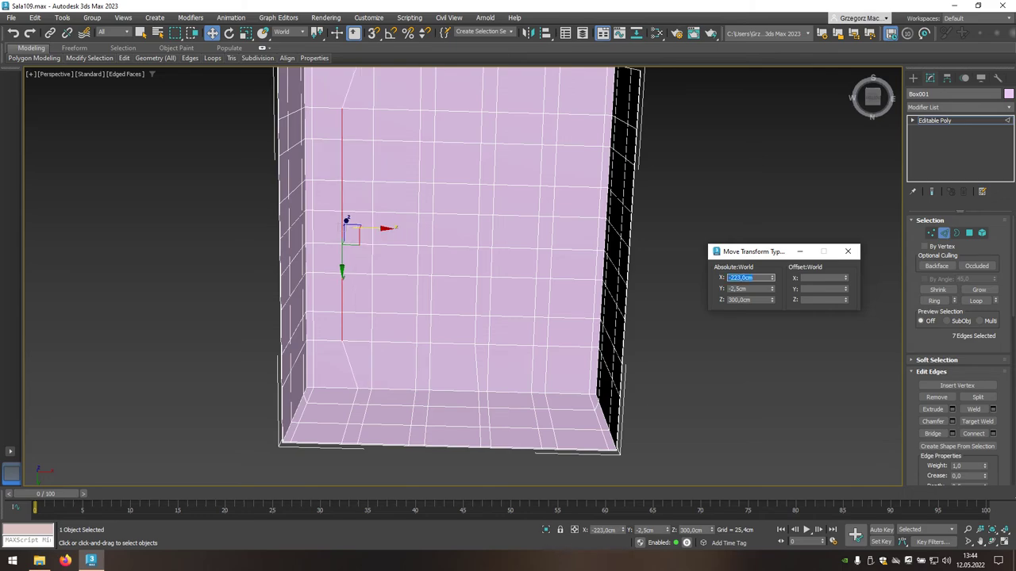
Step: Trim the next vertical loop to its top edges and move them to X -195 cm
double_click(372, 236)
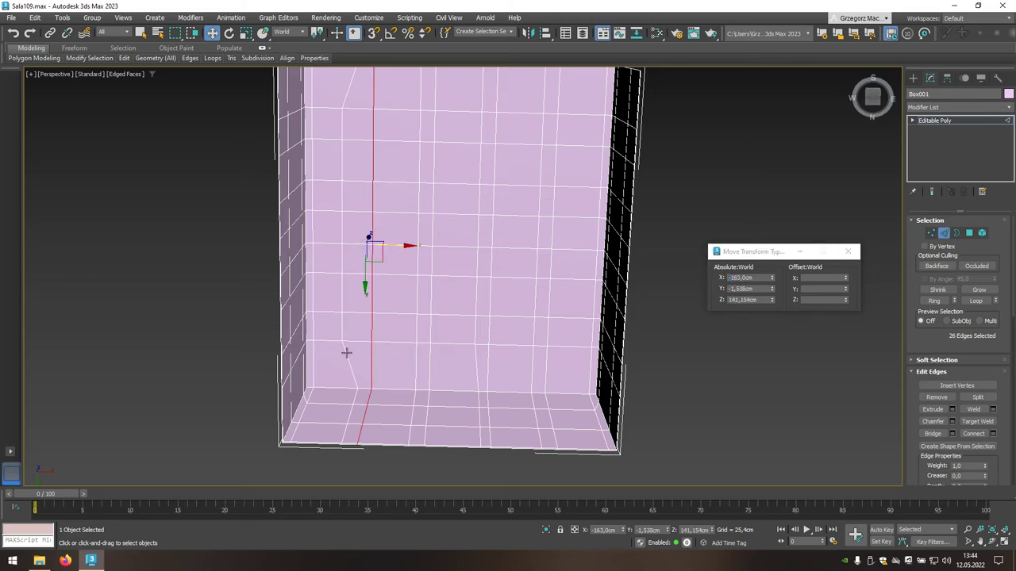
left_click_drag(266, 358, 444, 456)
scroll(453, 421, "down", 1)
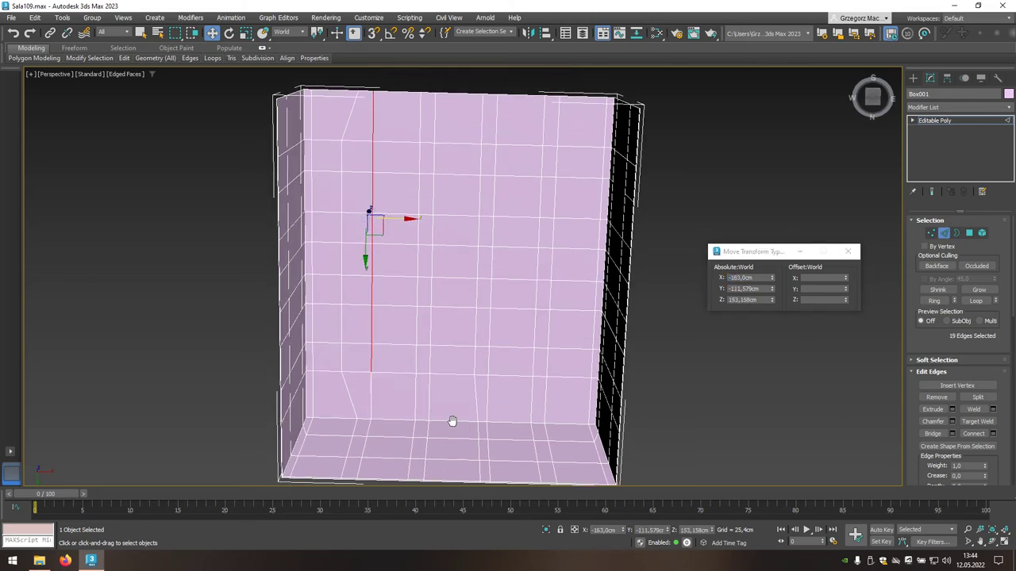
scroll(453, 424, "down", 1)
left_click(386, 132, "alt")
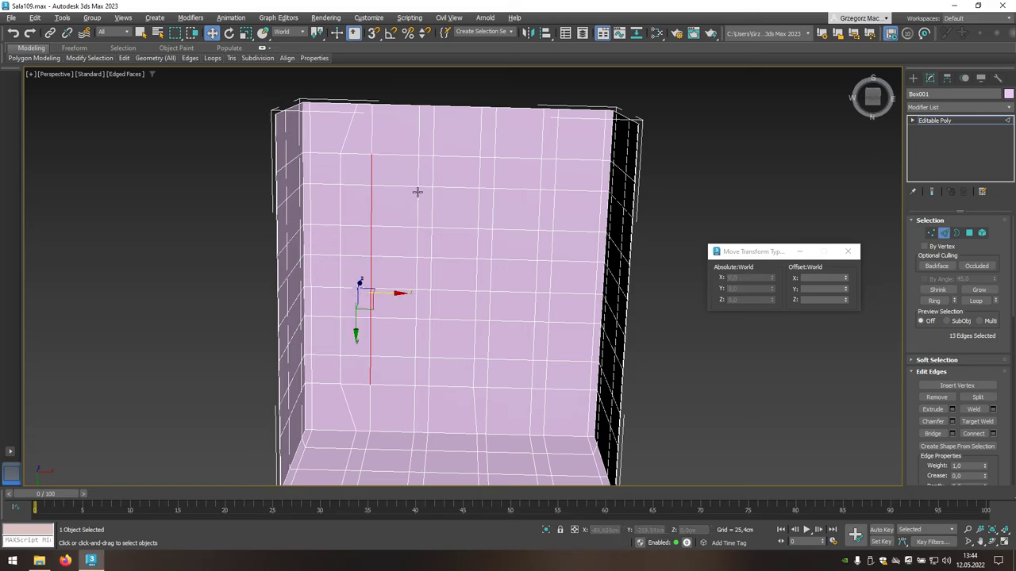
middle_click_drag(415, 190, 350, 290, "alt")
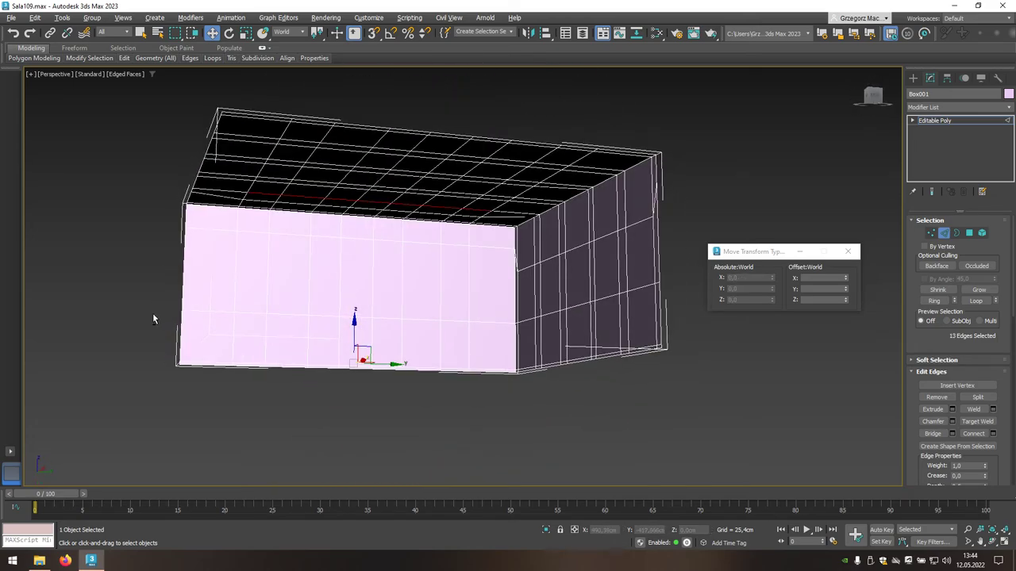
left_click_drag(154, 313, 726, 481, "alt")
mouse_move(623, 439)
middle_mouse_down("alt")
mouse_move(637, 399)
mouse_move(683, 369)
middle_mouse_up("alt")
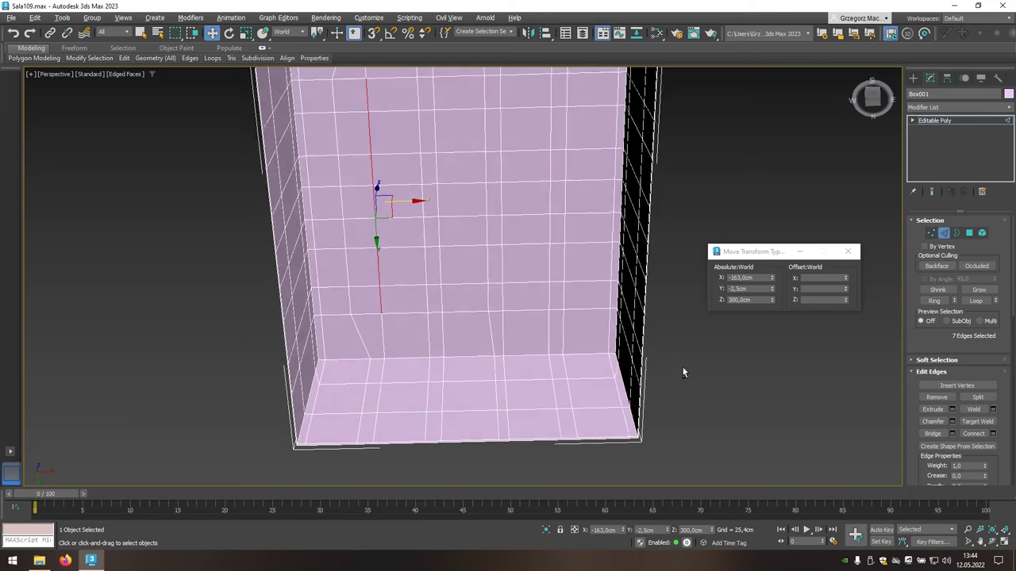
left_click(750, 278)
type("-")
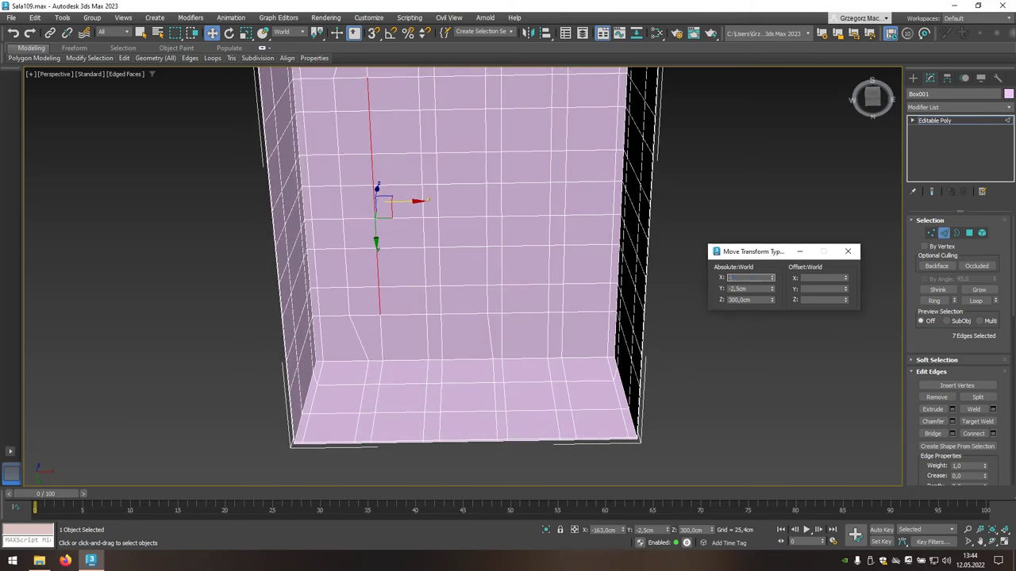
type("195")
key("Return")
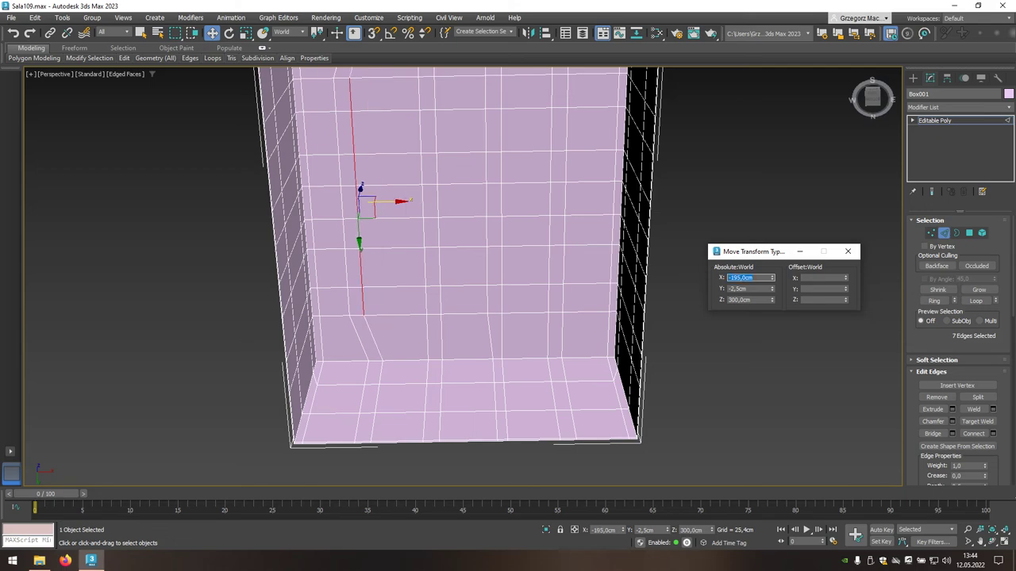
Step: Trim the following vertical loop to its top edges and move them to X -135 cm
double_click(423, 230)
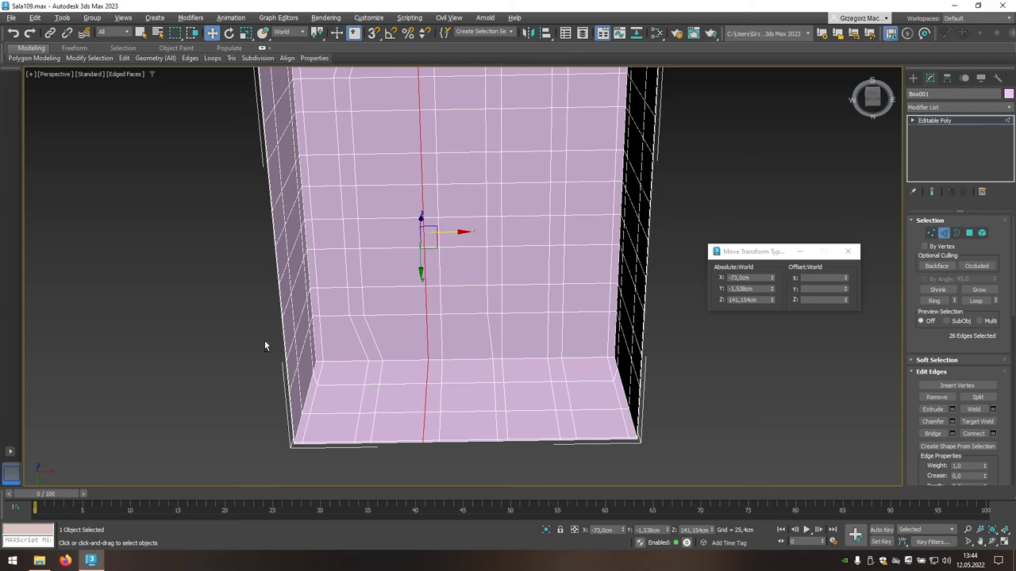
left_click_drag(264, 341, 742, 506)
middle_click_drag(718, 446, 737, 116, "alt")
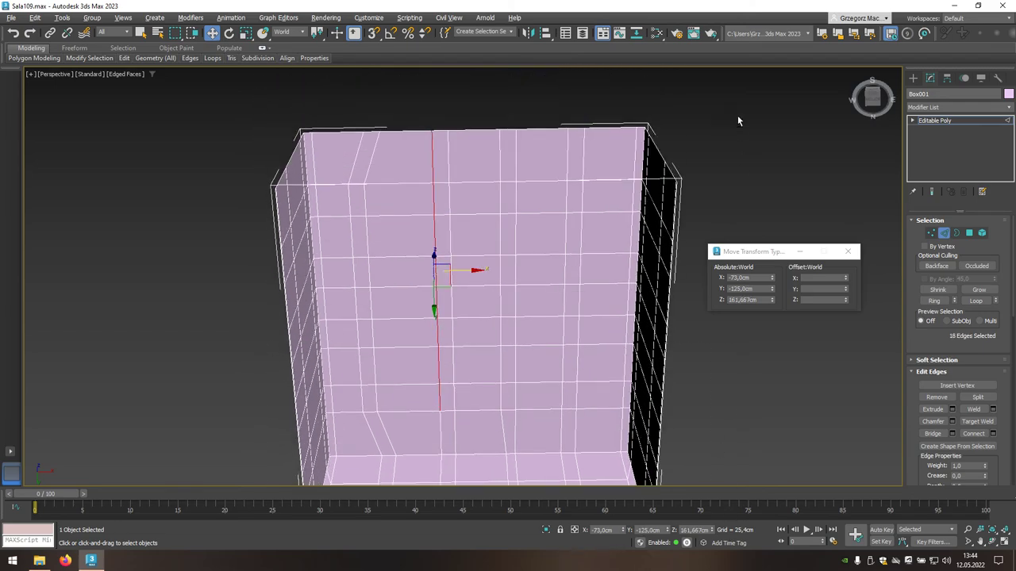
left_click_drag(593, 135, 250, 176, "alt")
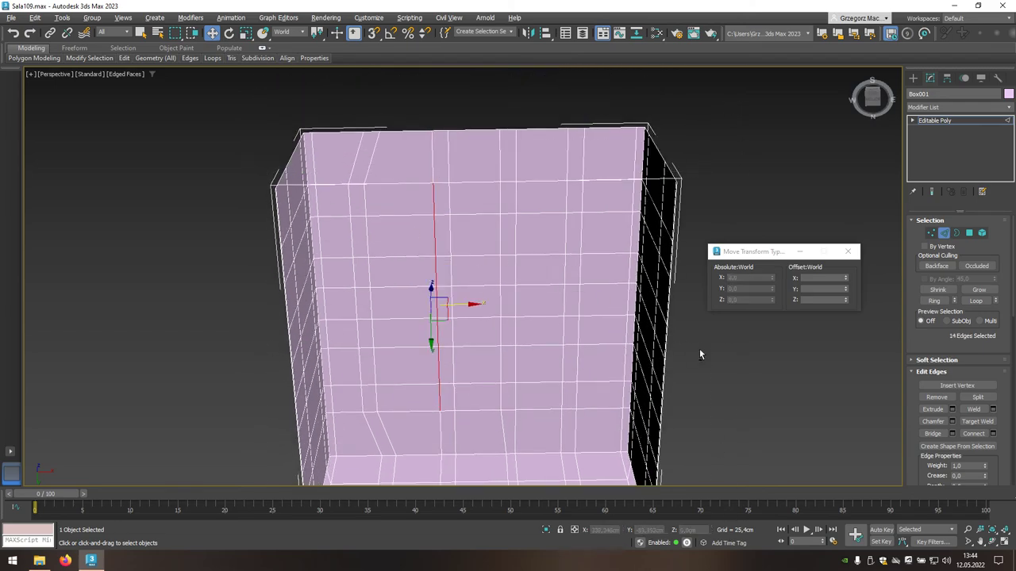
middle_click_drag(718, 364, 624, 381, "alt")
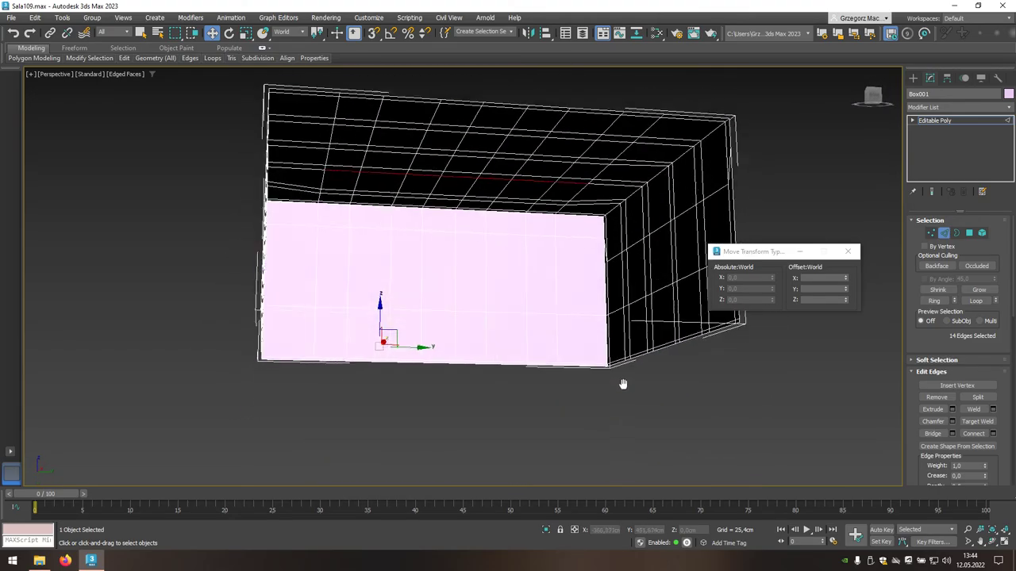
left_click_drag(216, 307, 730, 426, "alt")
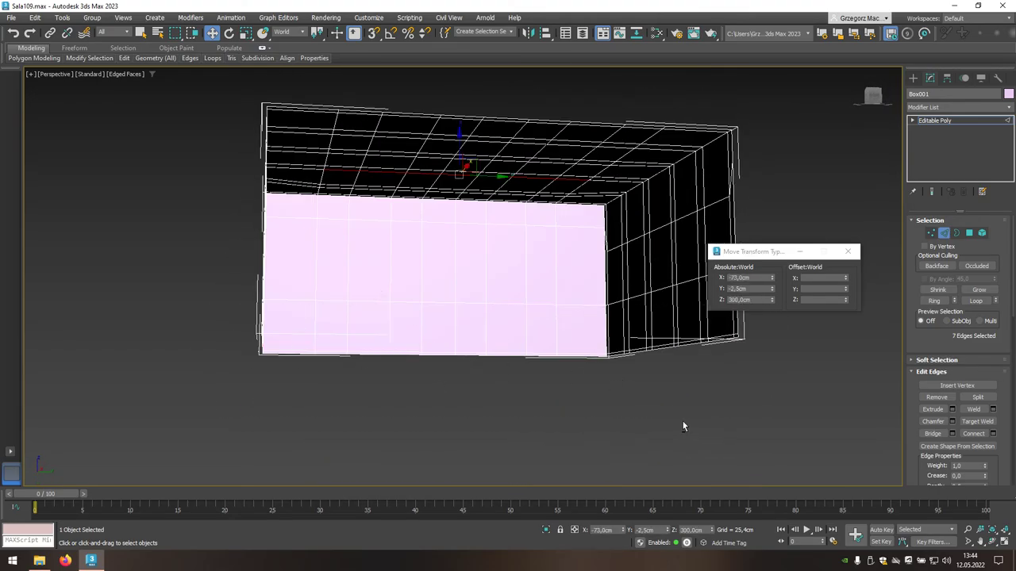
middle_click_drag(681, 420, 761, 360, "alt")
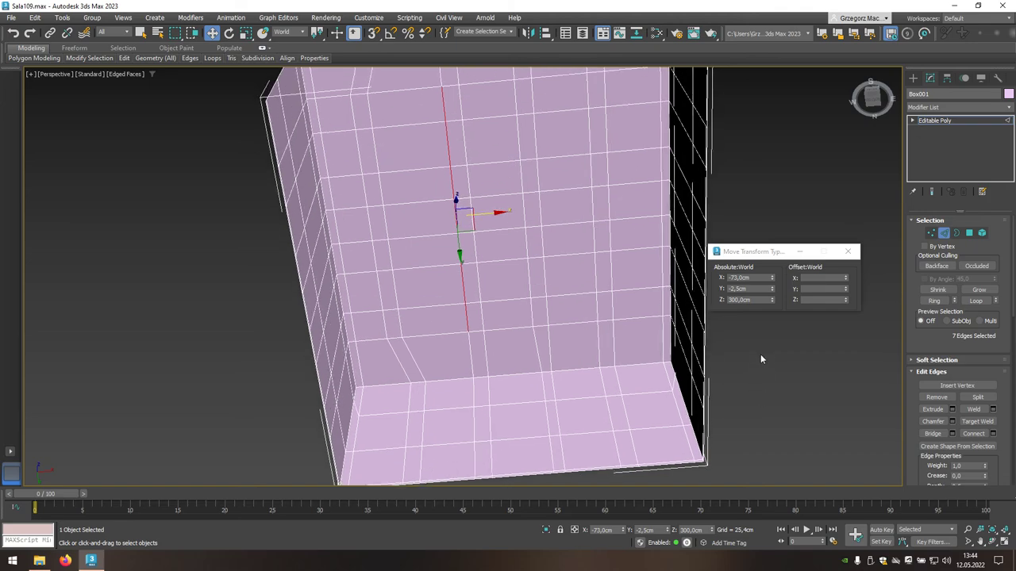
left_click(762, 278)
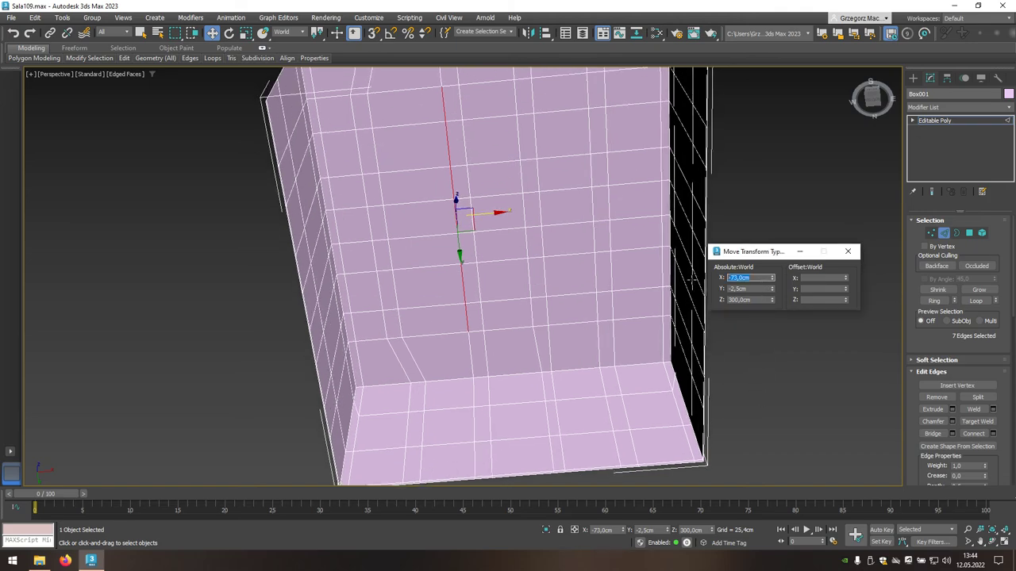
type("-135")
key("Return")
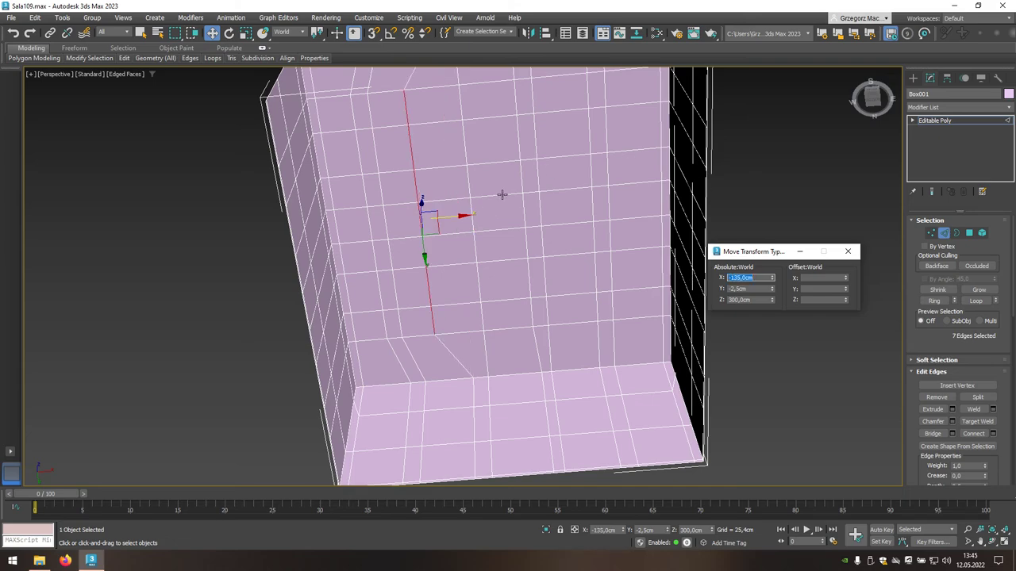
Step: Select the next vertical loop and drop its lower and upper wall edges
double_click(469, 232)
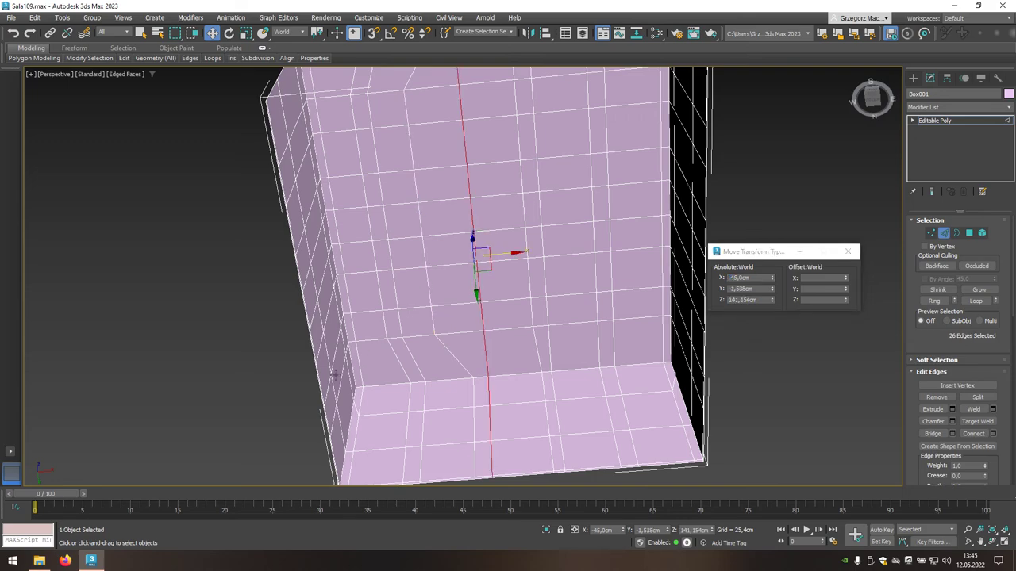
left_click_drag(283, 372, 800, 507)
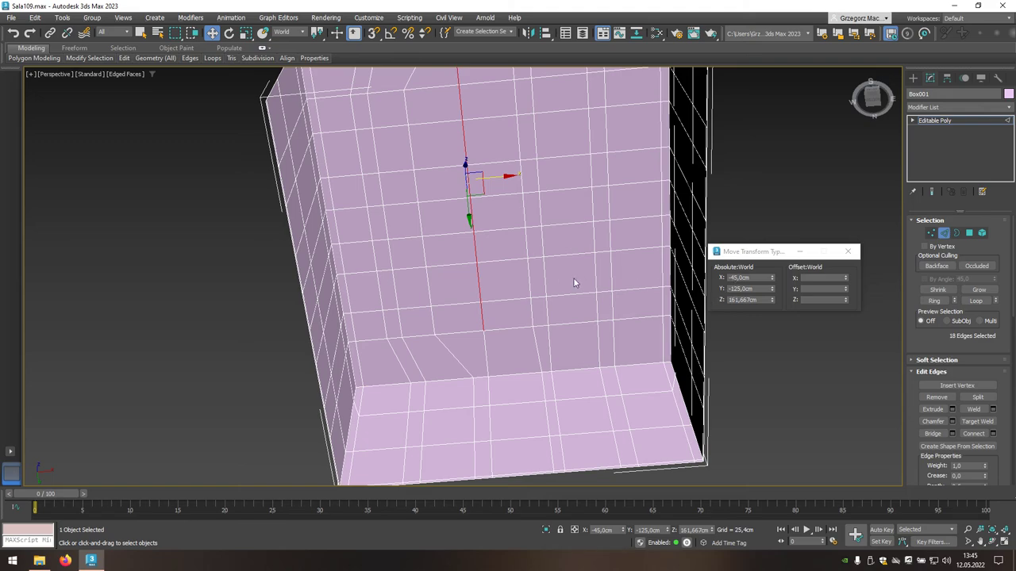
key("ctrl+z")
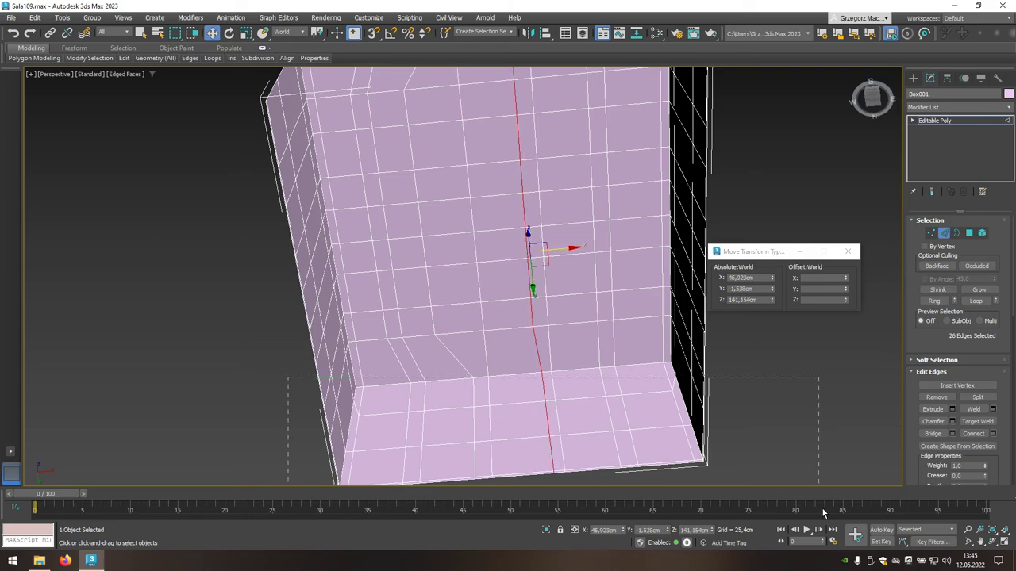
left_click_drag(319, 384, 680, 477, "alt")
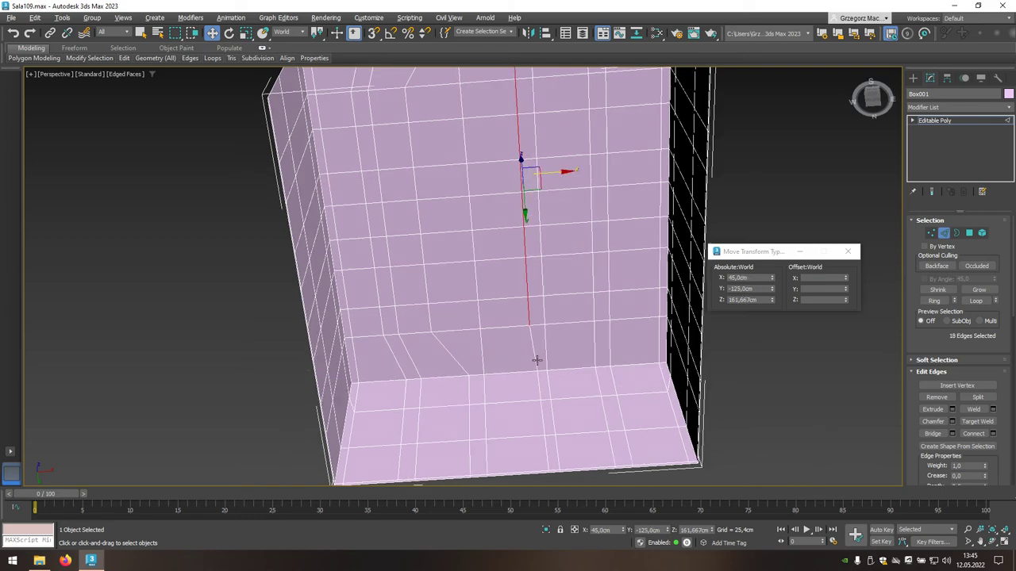
middle_click_drag(509, 391, 512, 423, "alt")
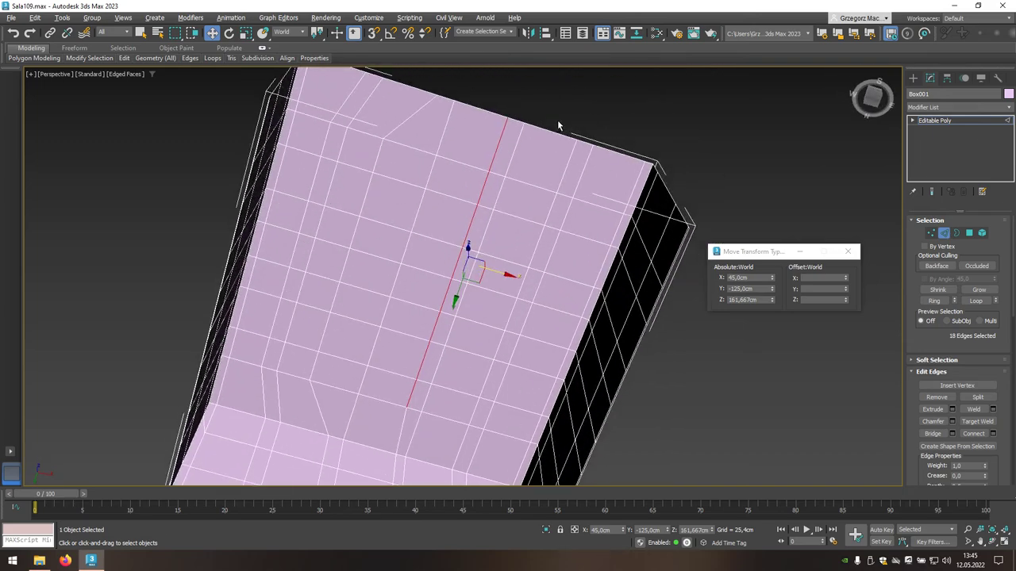
left_click_drag(557, 120, 468, 143, "alt")
scroll(466, 139, "down", 2)
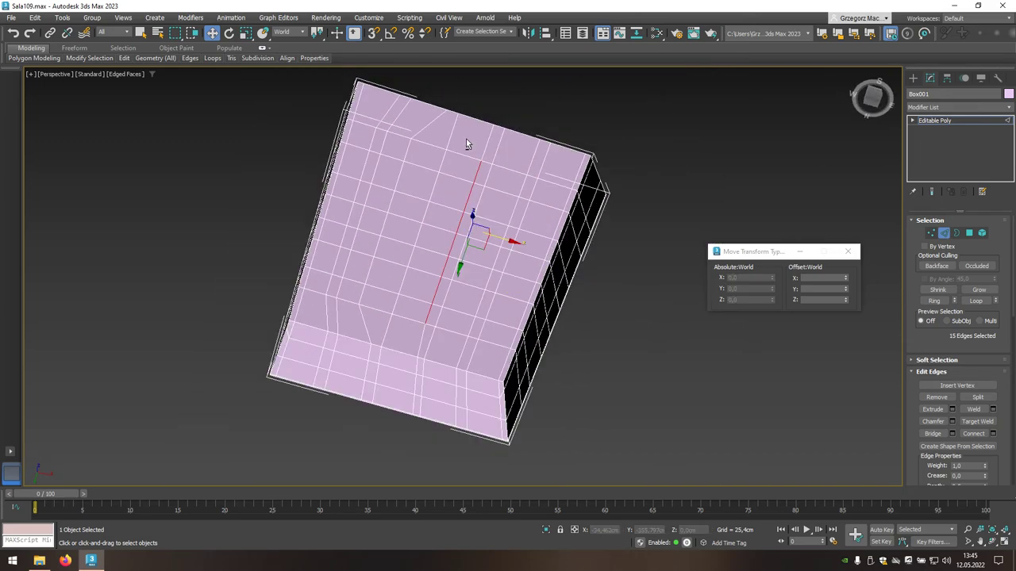
Step: Keep the 7 wall edges selected and move them to X 15 cm
middle_click_drag(466, 145, 343, 248, "alt")
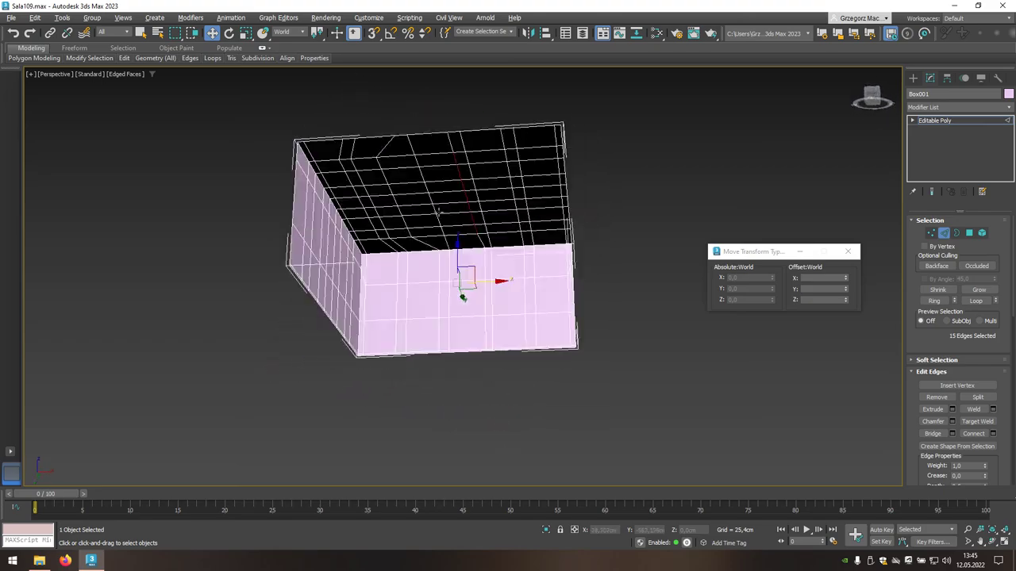
left_click_drag(332, 238, 664, 362)
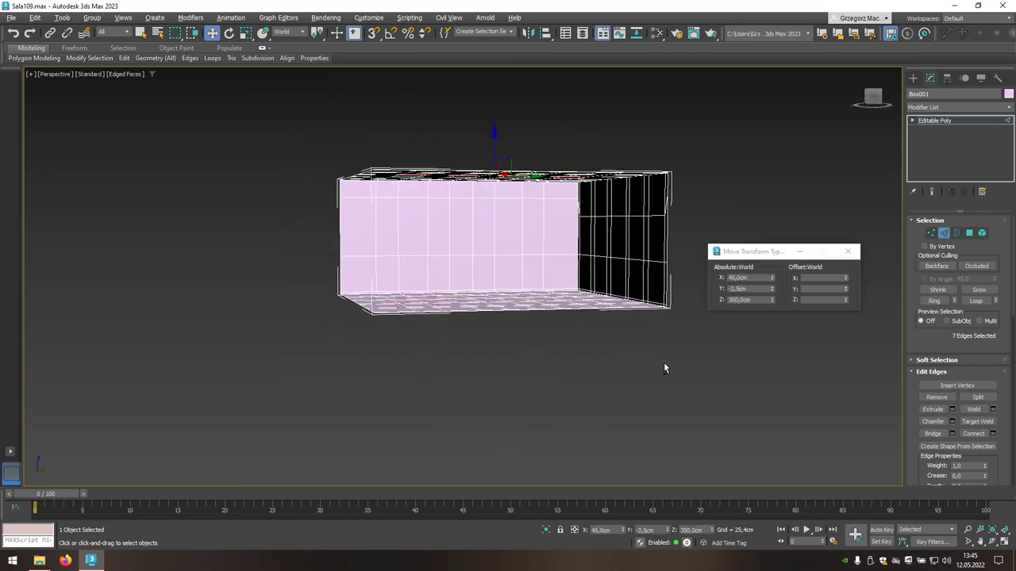
mouse_move(663, 362)
middle_mouse_down("alt")
mouse_move(658, 305)
mouse_move(629, 323)
middle_mouse_up("alt")
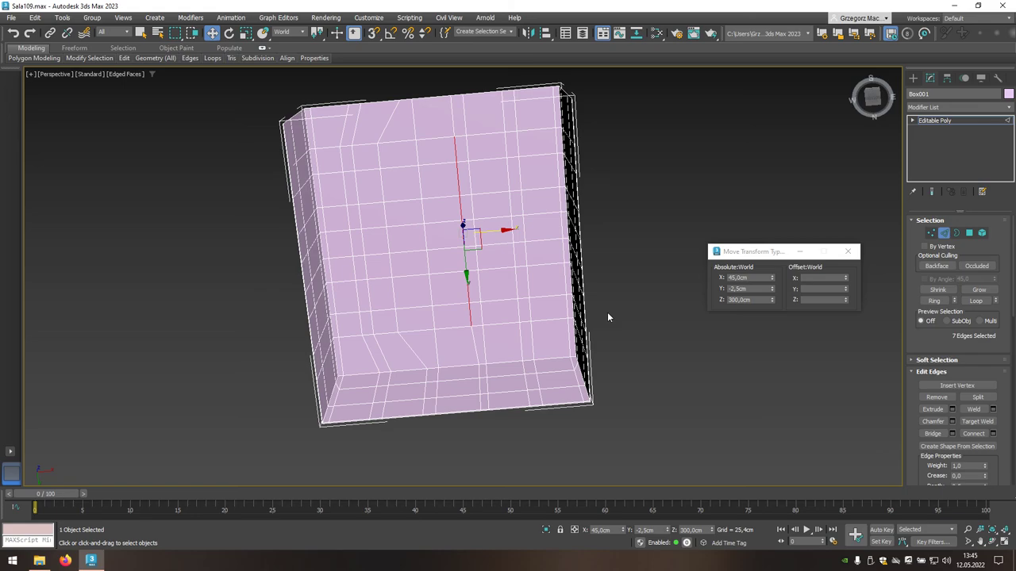
left_click(742, 277)
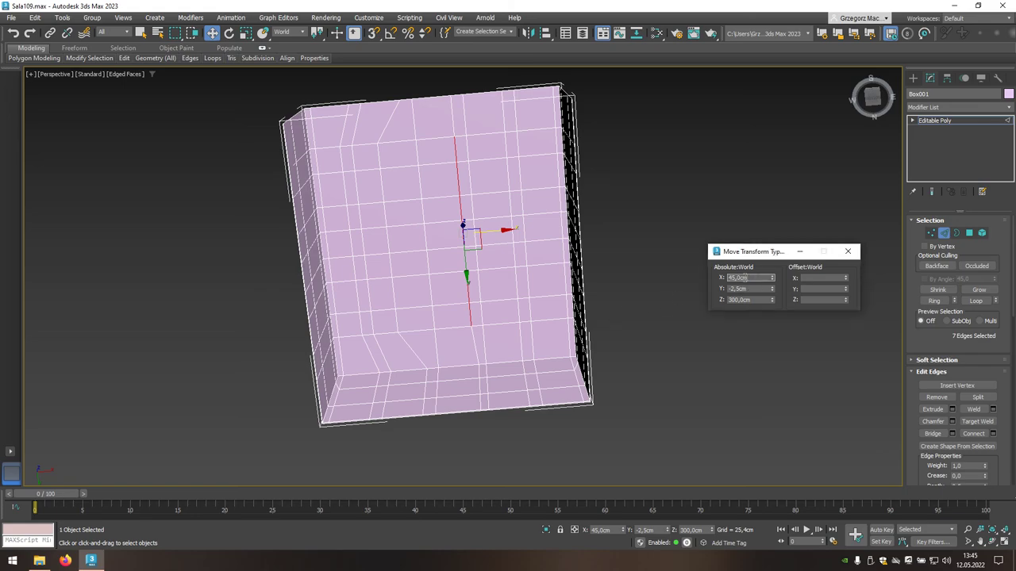
type("15")
key("Return")
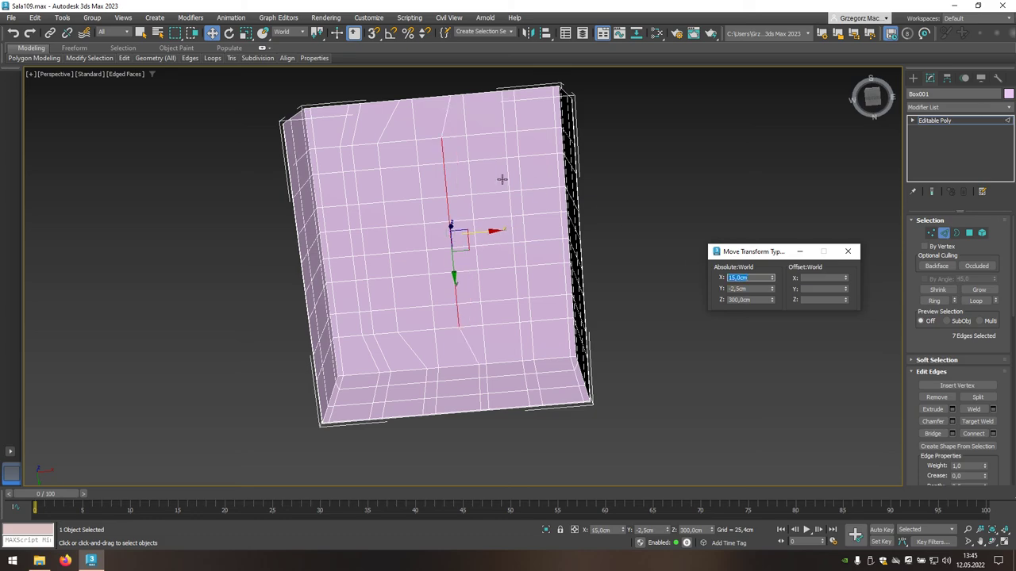
Step: Trim the next vertical loop to its 7 wall edges and move them to X 105 cm
double_click(471, 184)
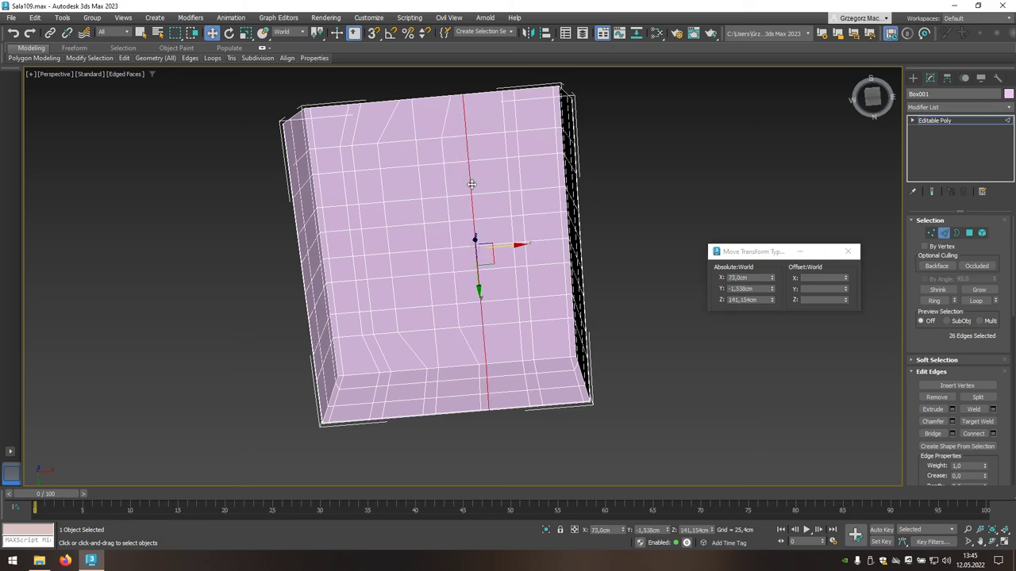
left_click_drag(608, 341, 449, 409)
left_click_drag(500, 82, 432, 135, "alt")
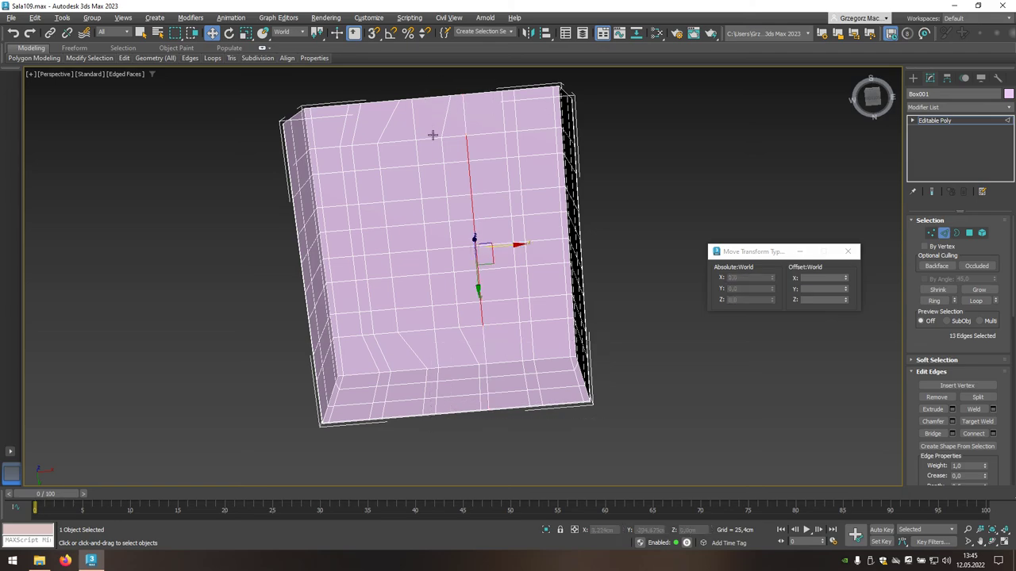
middle_click_drag(432, 135, 374, 277, "alt")
left_click_drag(319, 264, 621, 380)
mouse_move(622, 379)
middle_mouse_down("alt")
mouse_move(560, 345)
mouse_move(628, 282)
mouse_move(612, 324)
middle_mouse_up("alt")
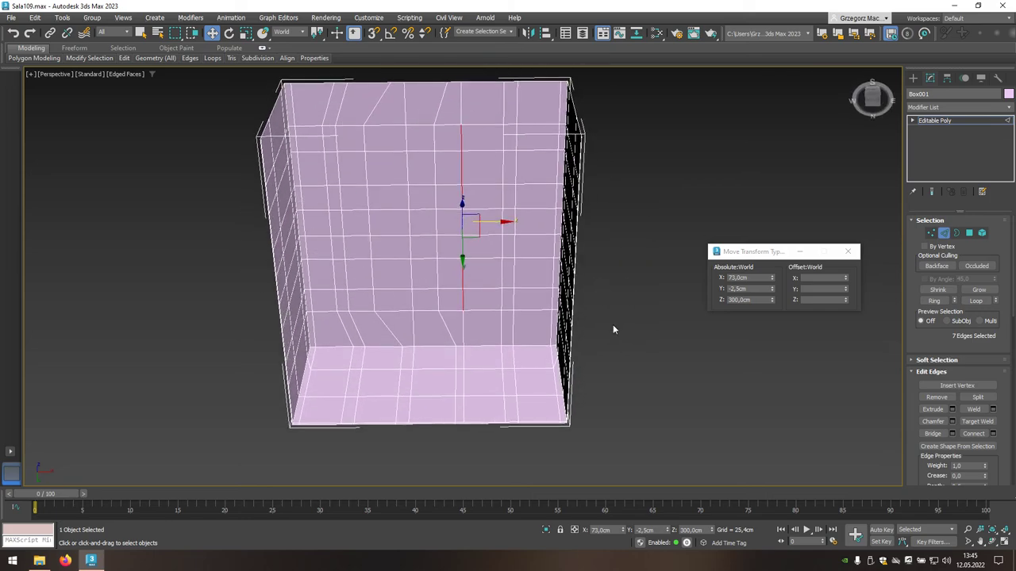
left_click_drag(754, 278, 709, 278)
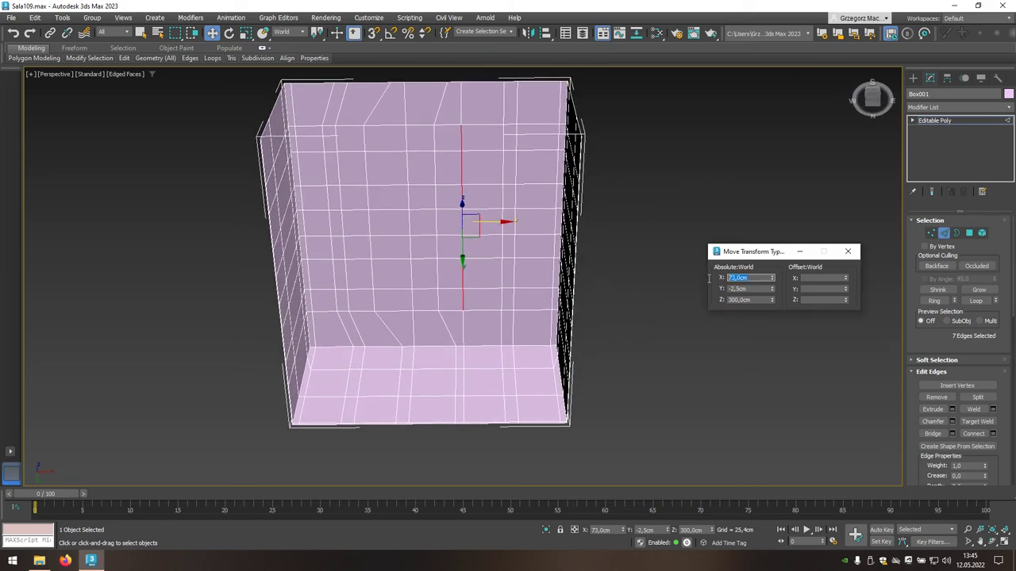
type("105")
key("Return")
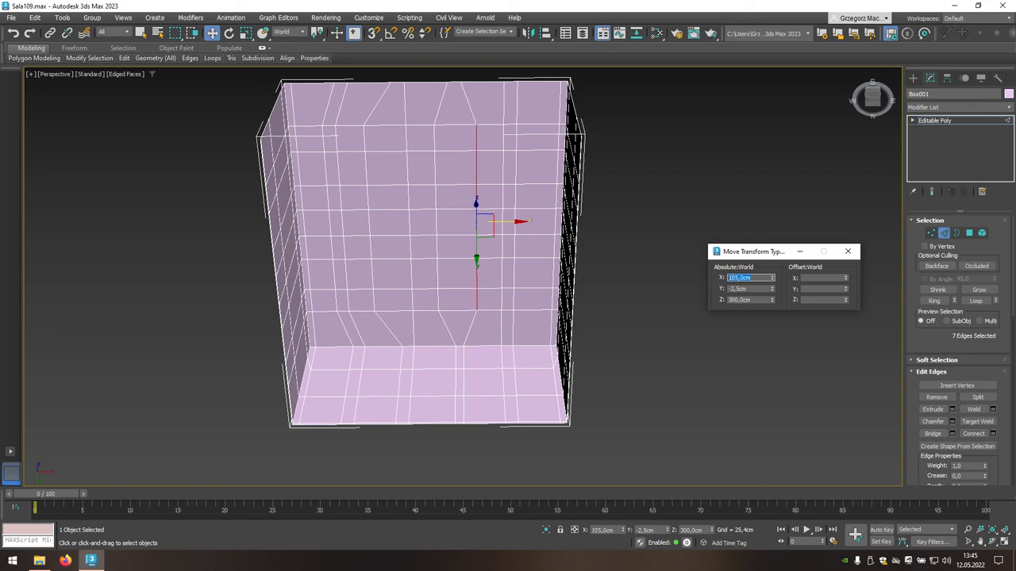
Step: Trim the following vertical loop to its wall edges and move them to X 165 cm
double_click(504, 196)
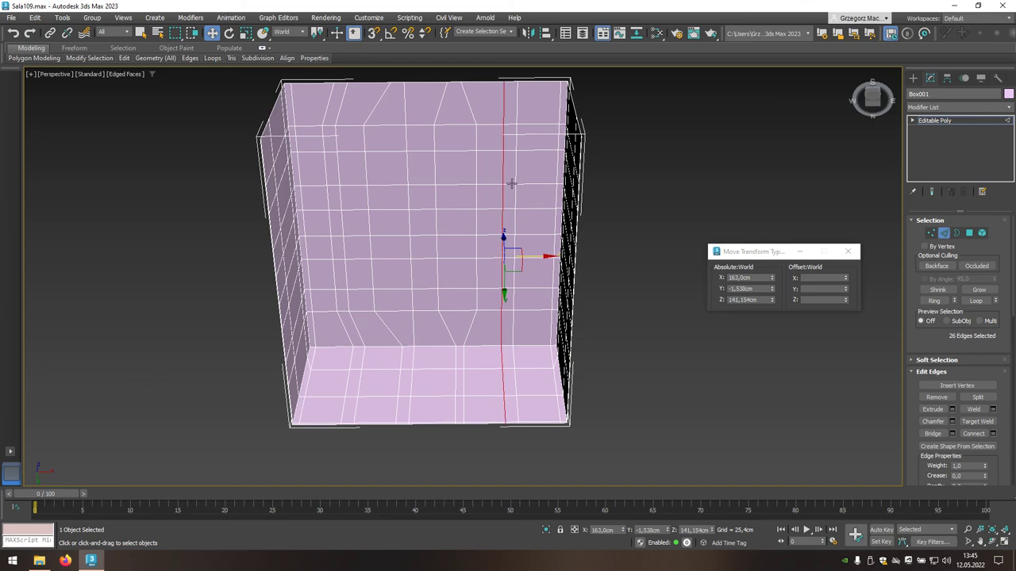
left_click_drag(604, 81, 443, 75)
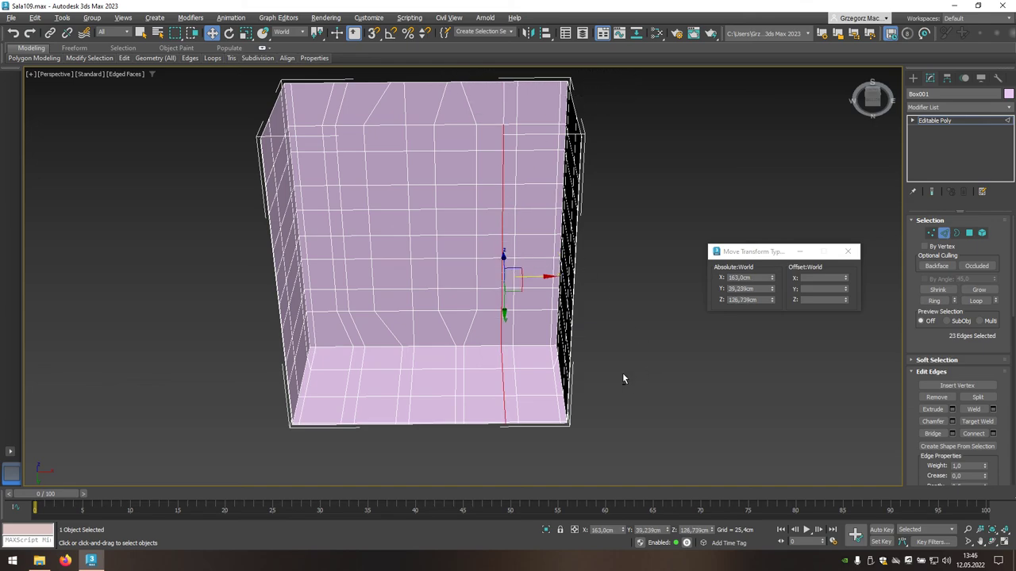
left_click_drag(602, 342, 449, 424, "alt")
mouse_move(449, 424)
middle_mouse_down("alt")
mouse_move(454, 482)
mouse_move(435, 400)
middle_mouse_up("alt")
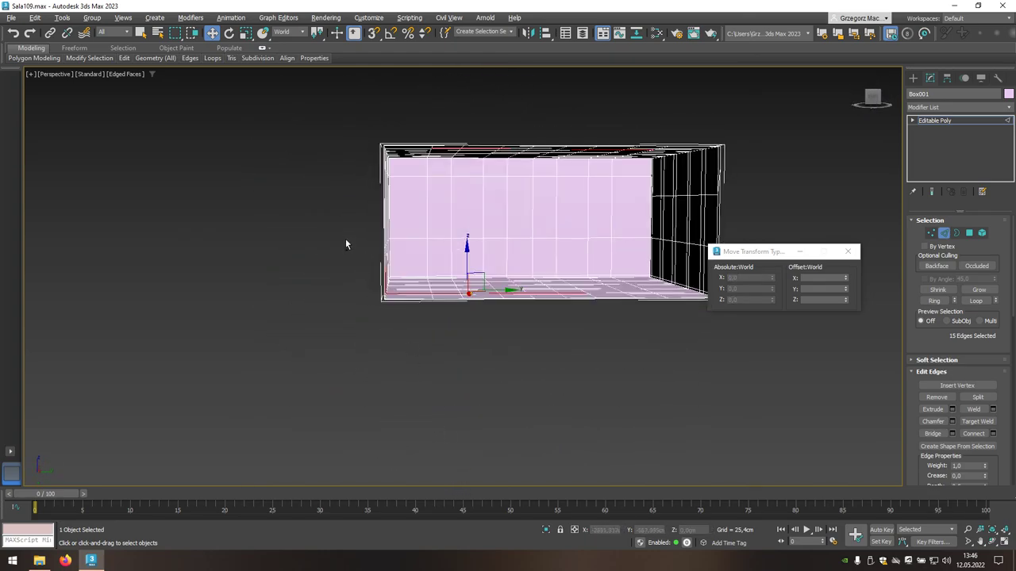
mouse_move(345, 236)
left_mouse_down()
mouse_move(849, 370)
mouse_move(861, 390)
left_mouse_up()
mouse_move(612, 369)
middle_mouse_down("alt")
mouse_move(640, 312)
mouse_move(701, 274)
mouse_move(656, 361)
middle_mouse_up("alt")
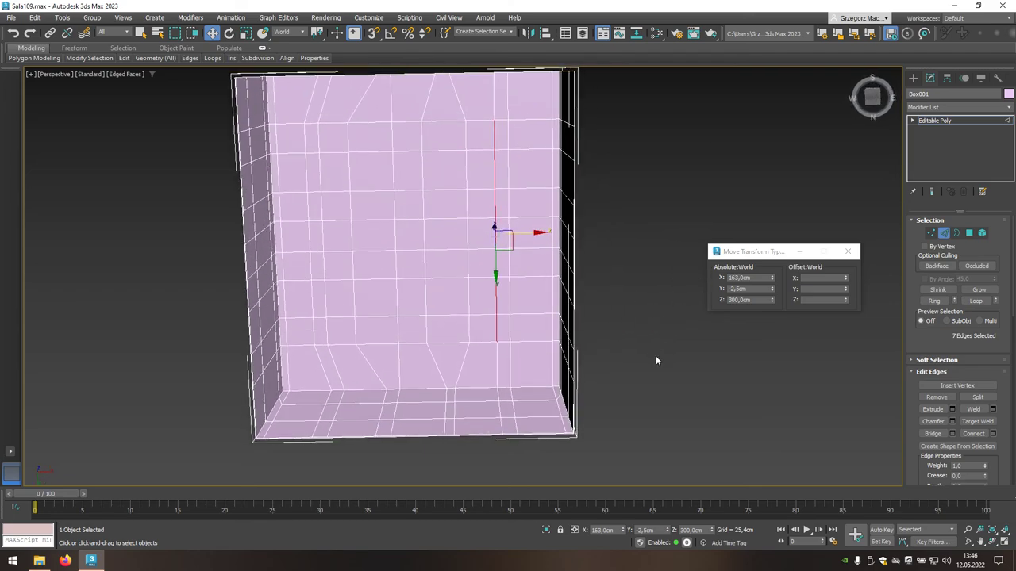
double_click(754, 278)
type("165")
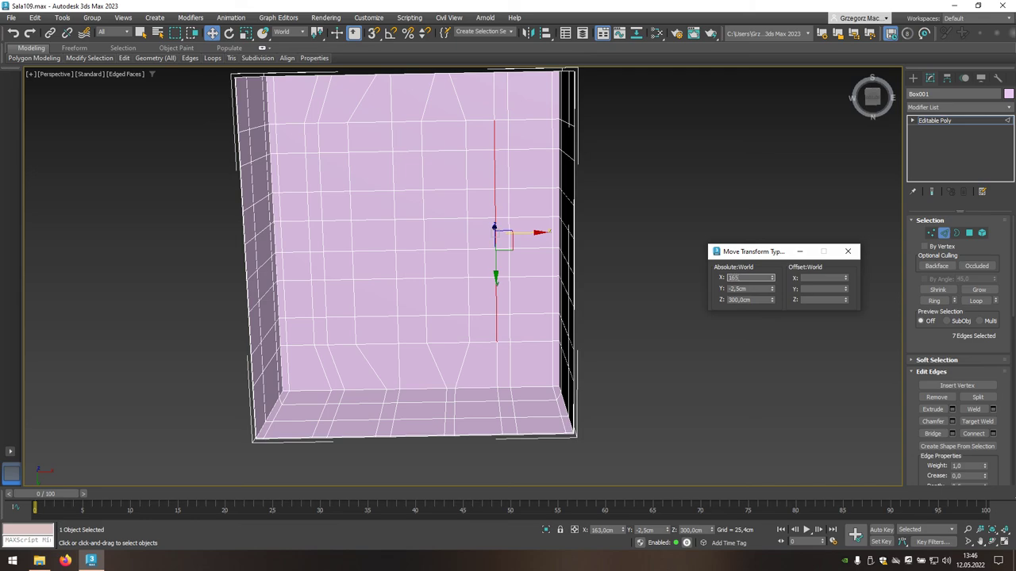
key("Return")
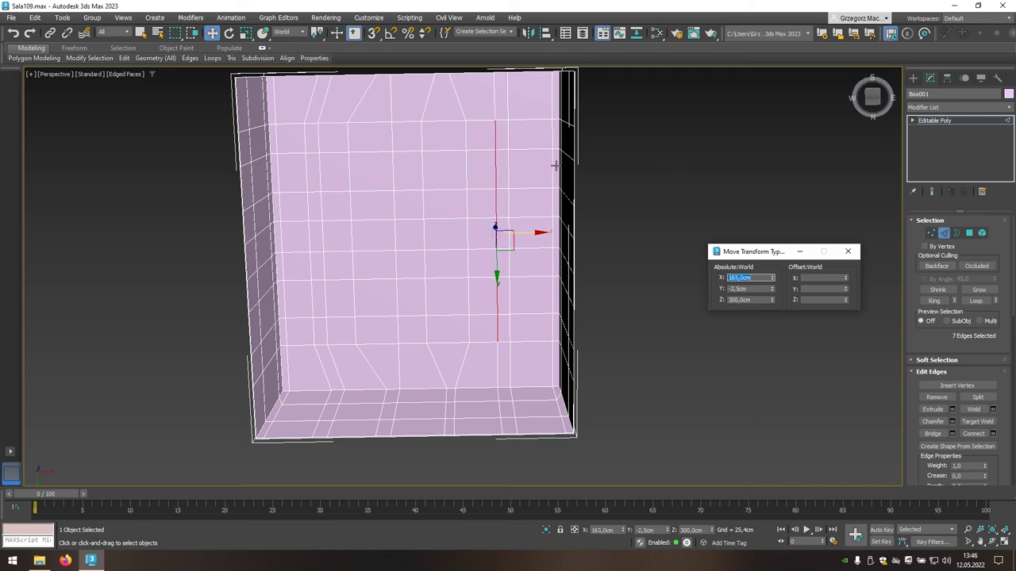
Step: Check the loop near the right wall, clear the selection, and close Move Transform Type-In
double_click(508, 178)
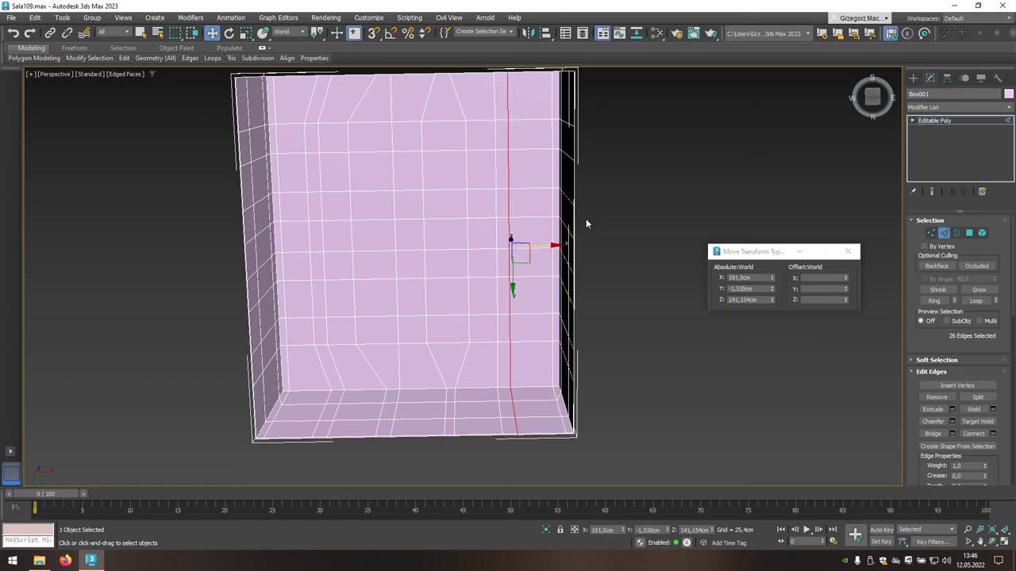
left_click_drag(610, 363, 499, 420, "alt")
left_click(508, 300)
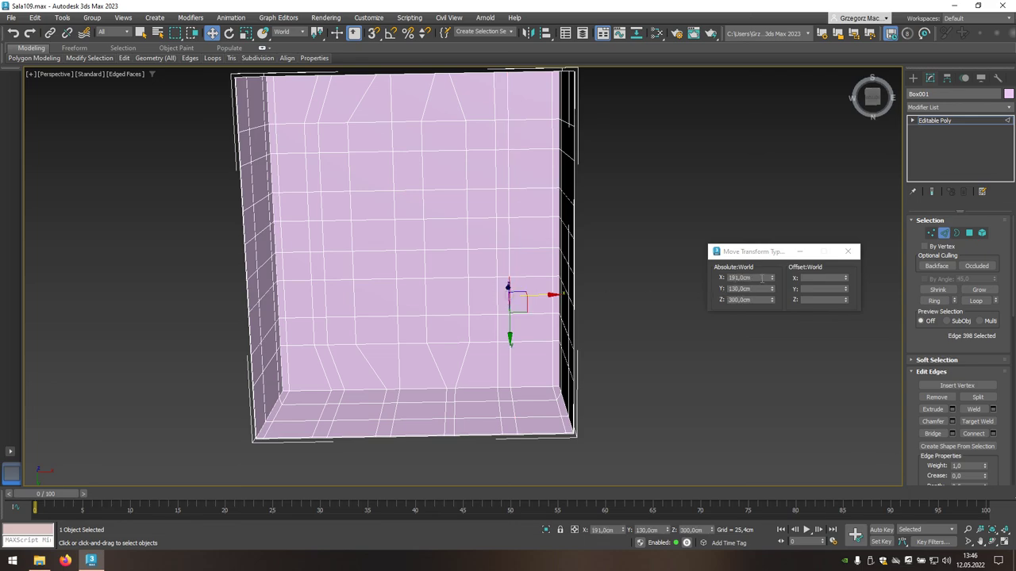
middle_click_drag(644, 304, 643, 317, "alt")
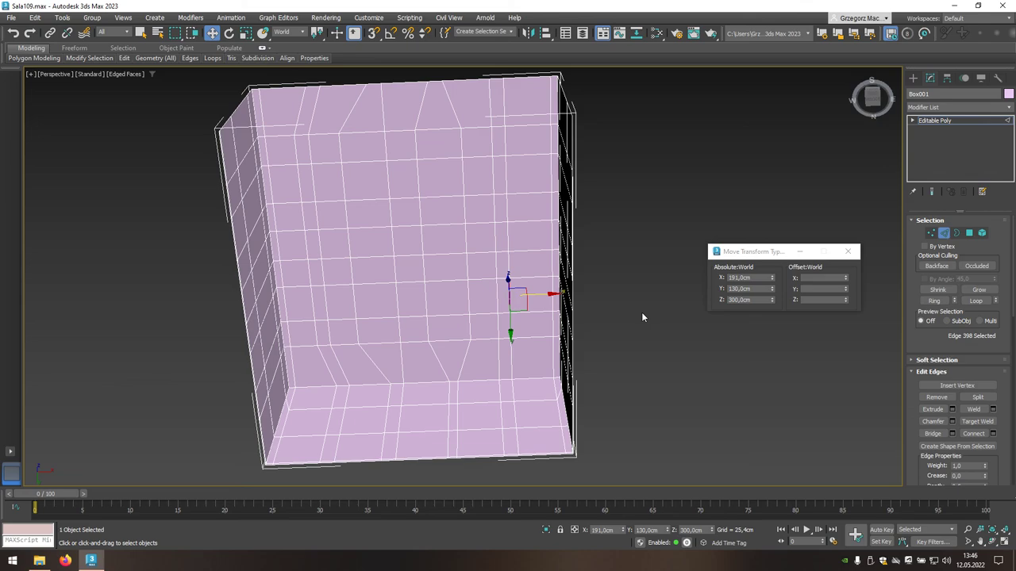
left_click(643, 313)
left_click(848, 251)
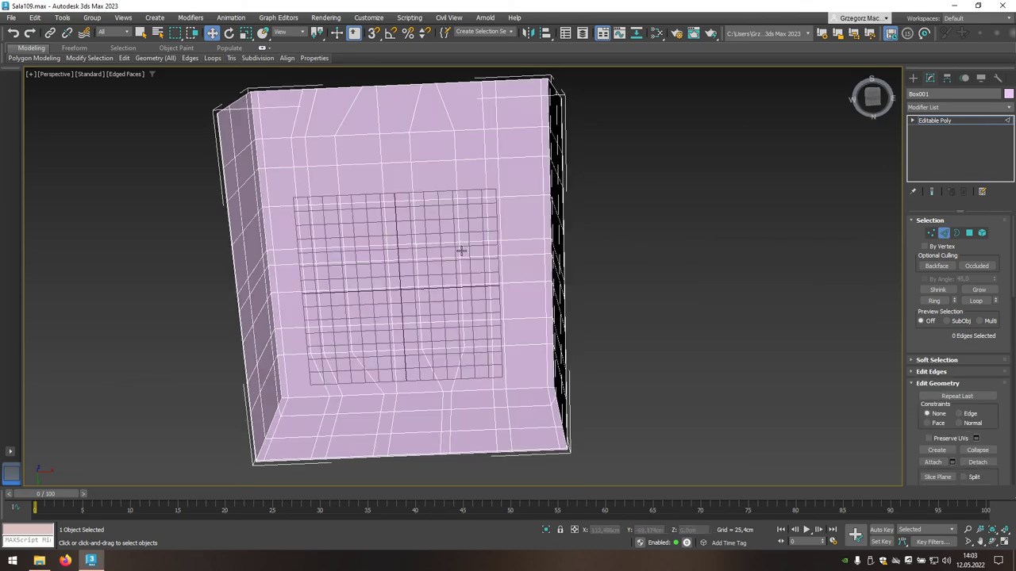
Step: Switch to four viewports, zoom extents in Top, Front and Left, and exit Edge level
mouse_move(464, 254)
middle_mouse_down("alt")
mouse_move(560, 297)
mouse_move(617, 339)
mouse_move(653, 348)
middle_mouse_up("alt")
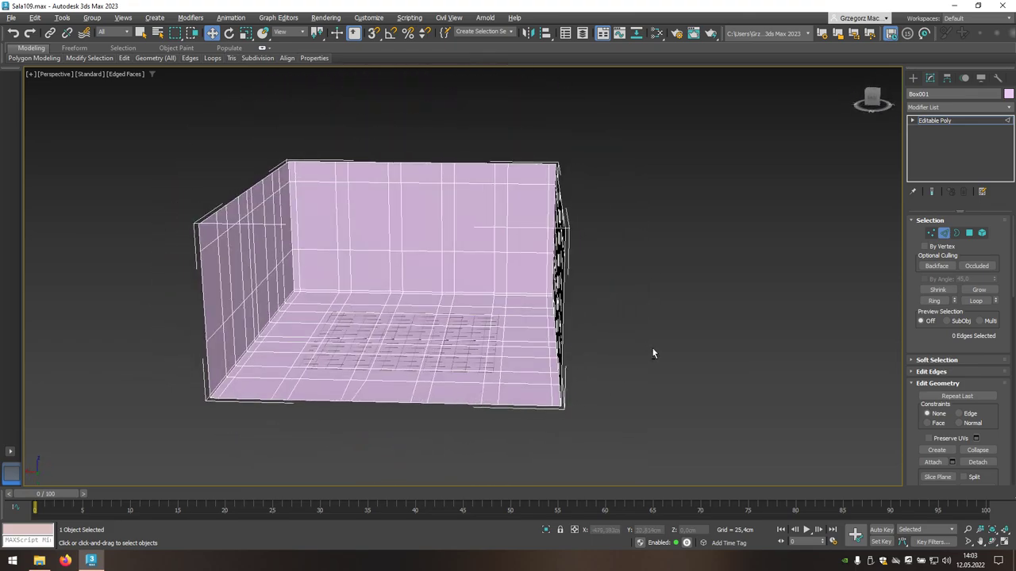
key("alt+w")
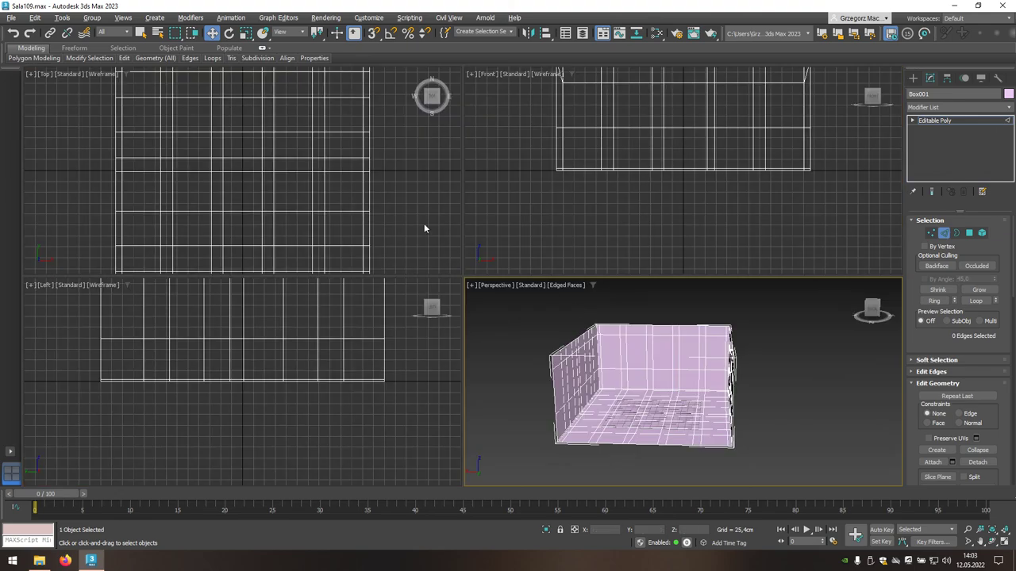
middle_click(424, 223)
key("z")
middle_click(532, 226)
key("z")
middle_click(397, 341)
key("z")
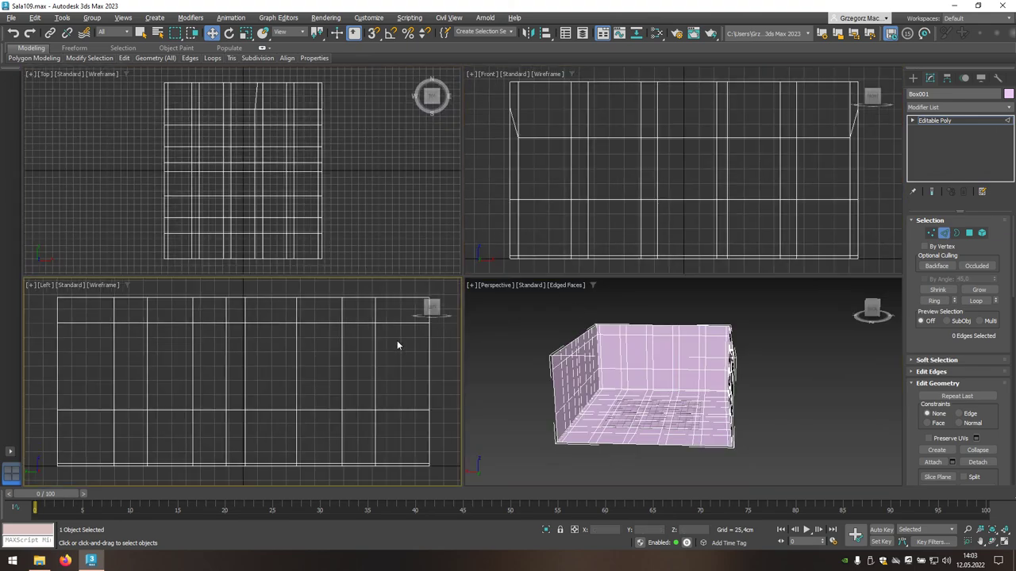
middle_click(651, 372)
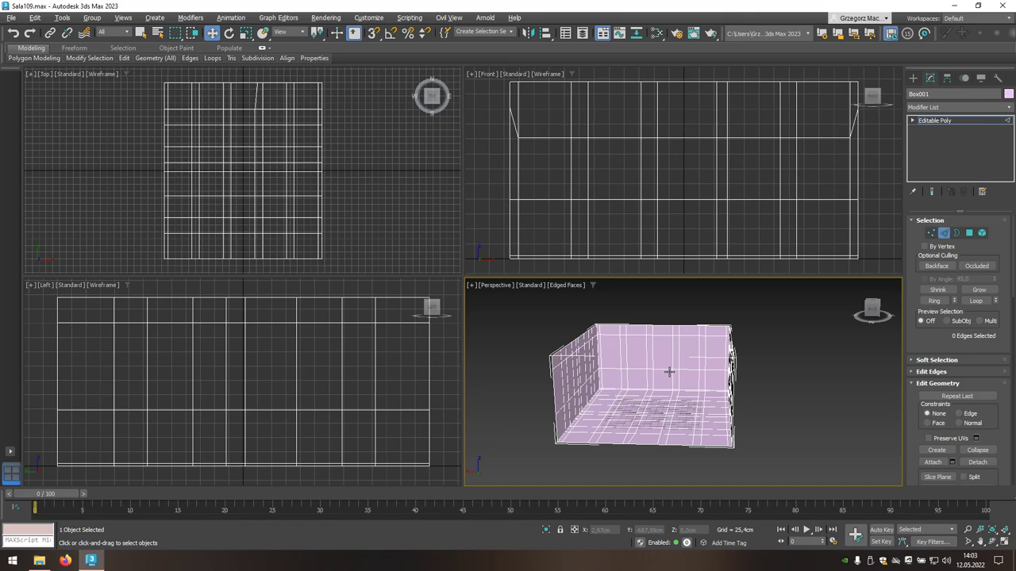
left_click(945, 234)
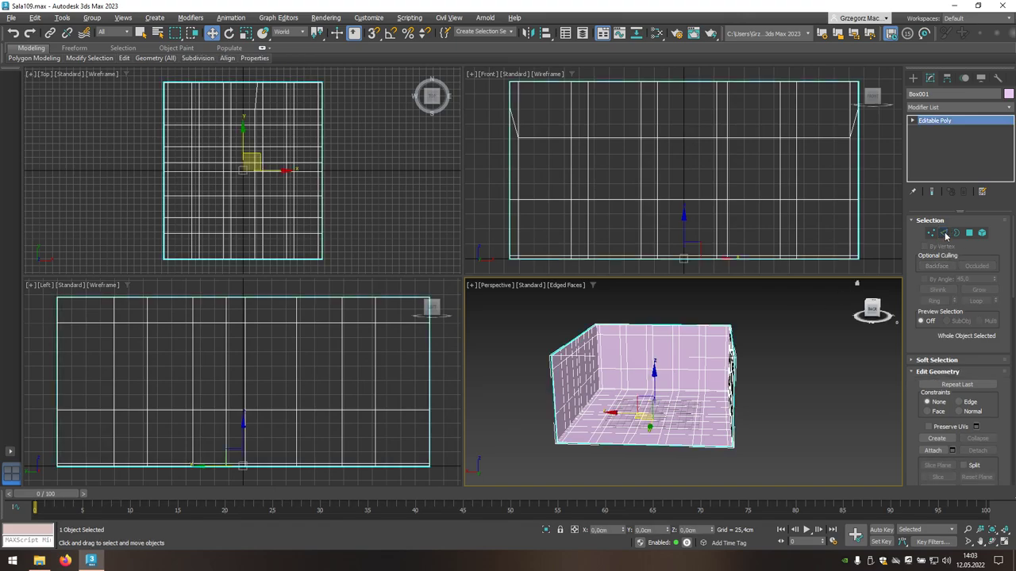